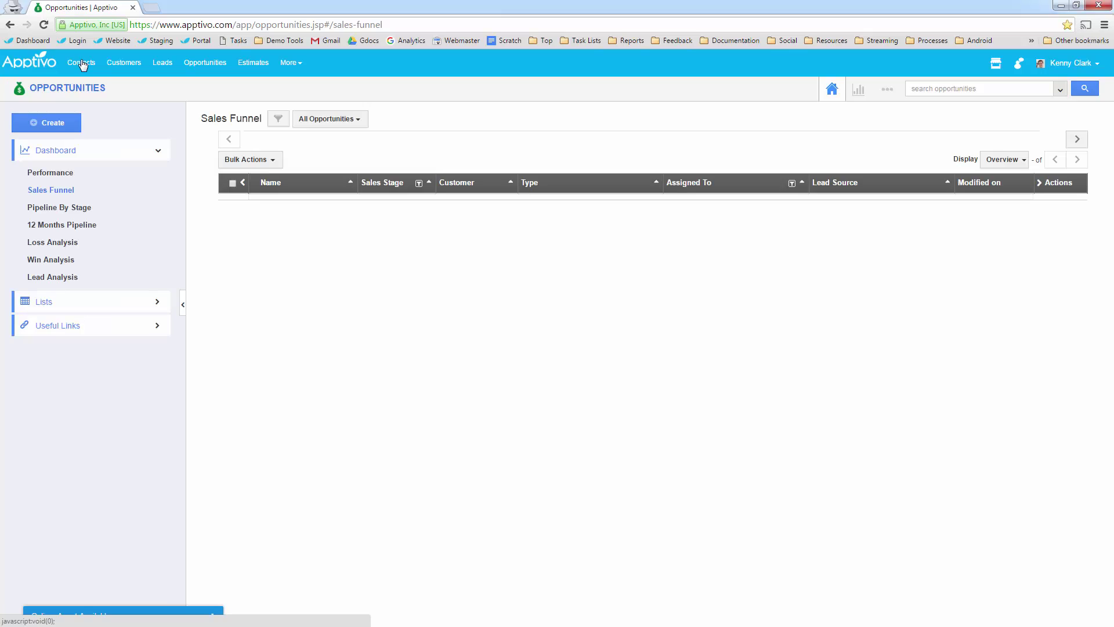
Search the contacts for "maxine" and open the matching contact record that belongs to the customer Maxilon.
click(81, 62)
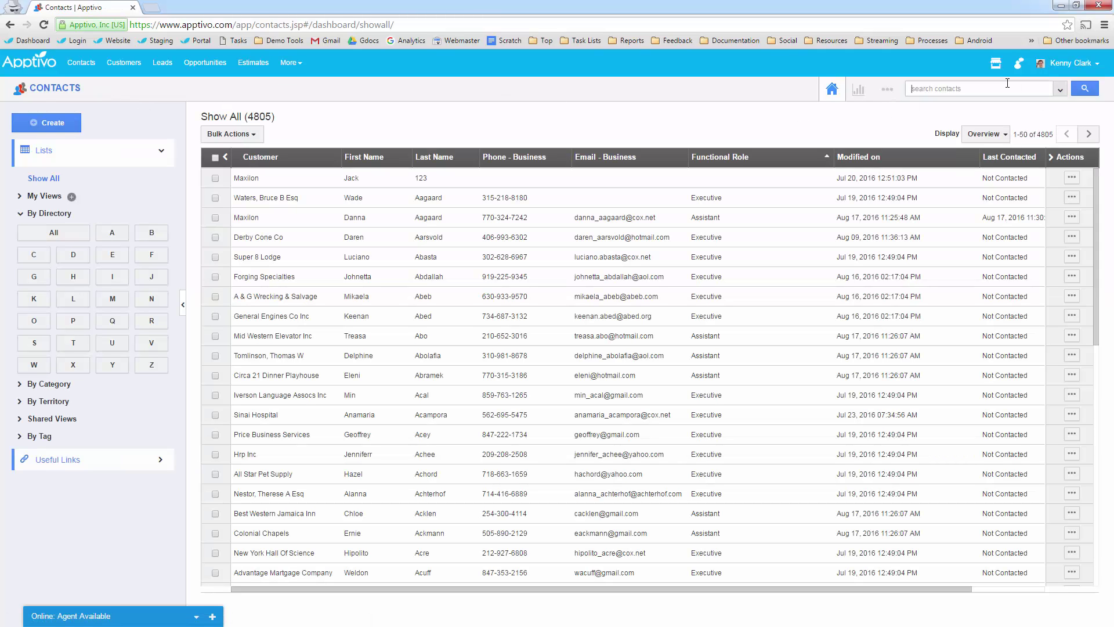
click(996, 86)
text(maxine)
key(Return)
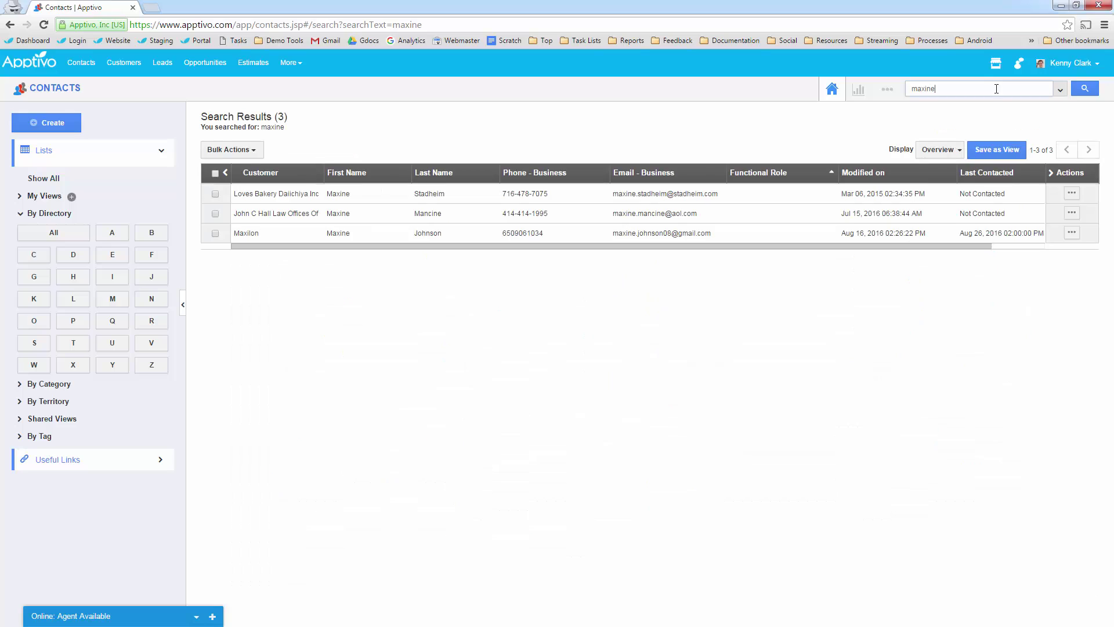
click(1072, 232)
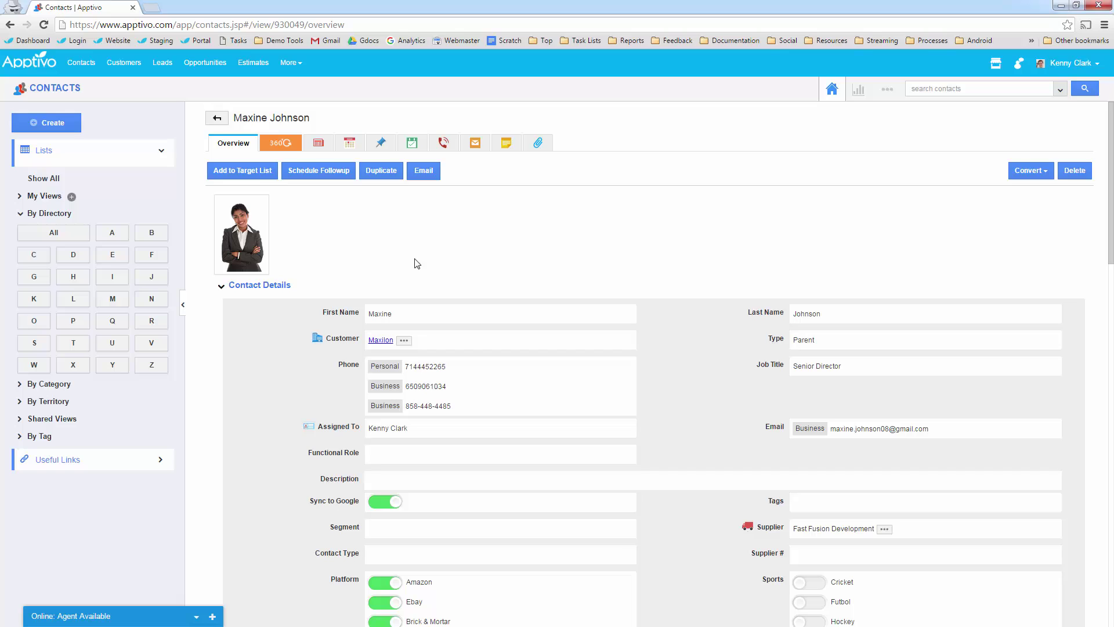
Examine the contact's overview, including contact details, Google sync setting, platform and product options, and additional information.
scroll(417, 263, down, 2)
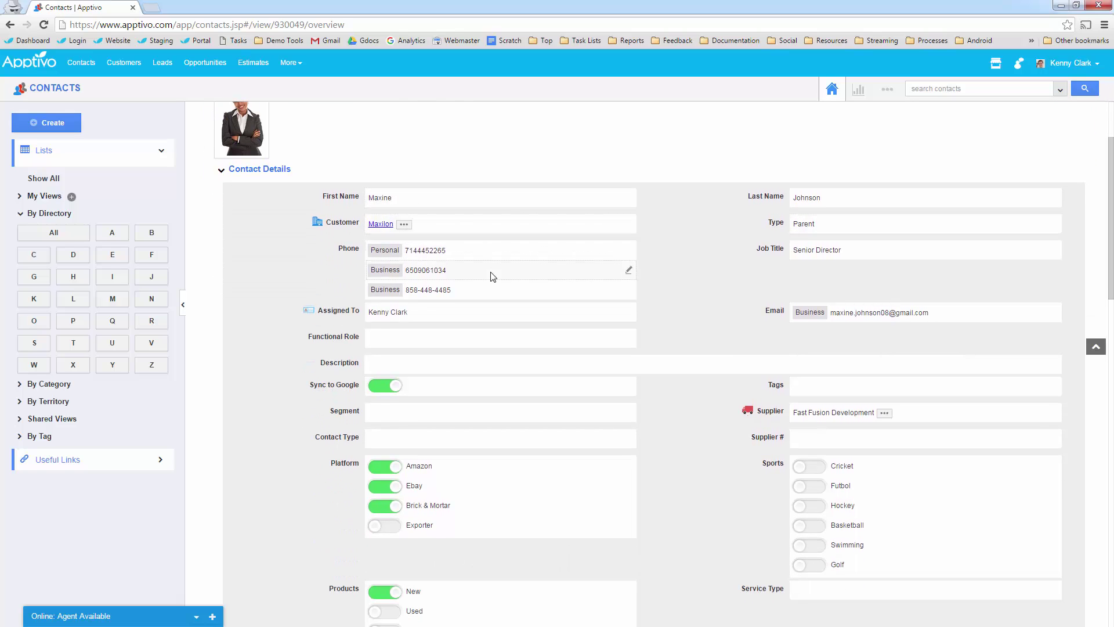
scroll(492, 273, down, 2)
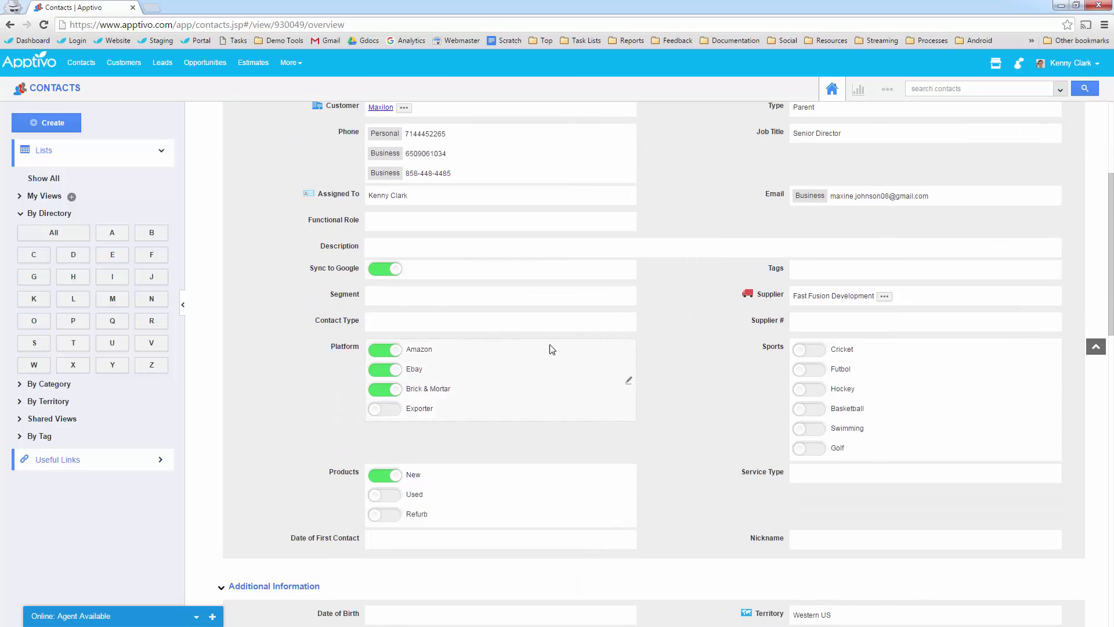
scroll(552, 348, down, 3)
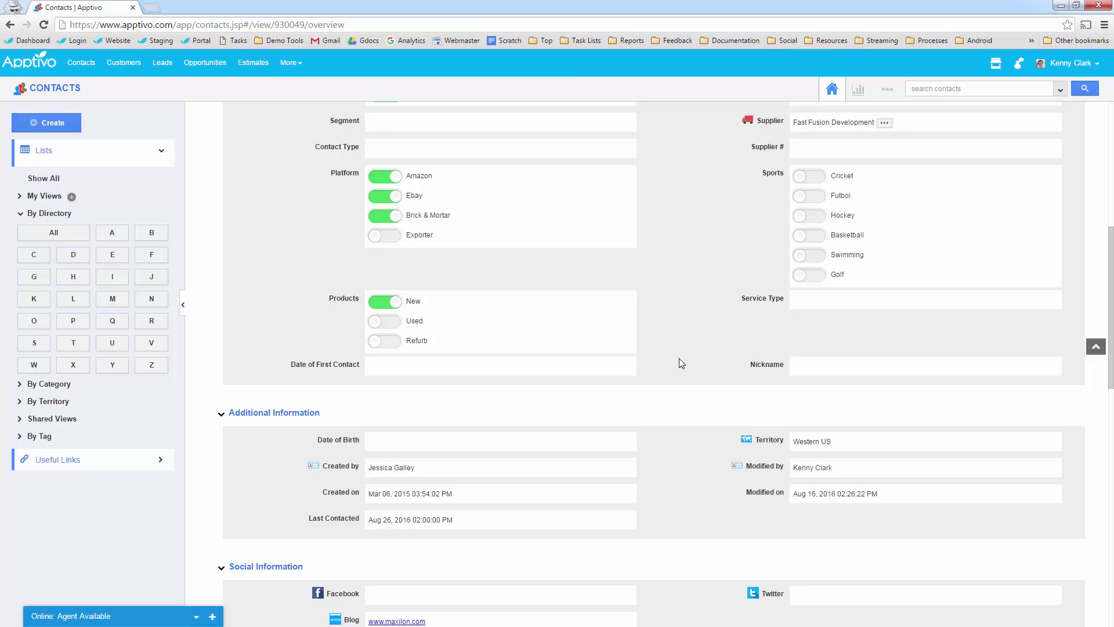
scroll(677, 358, up, 3)
scroll(678, 355, up, 1)
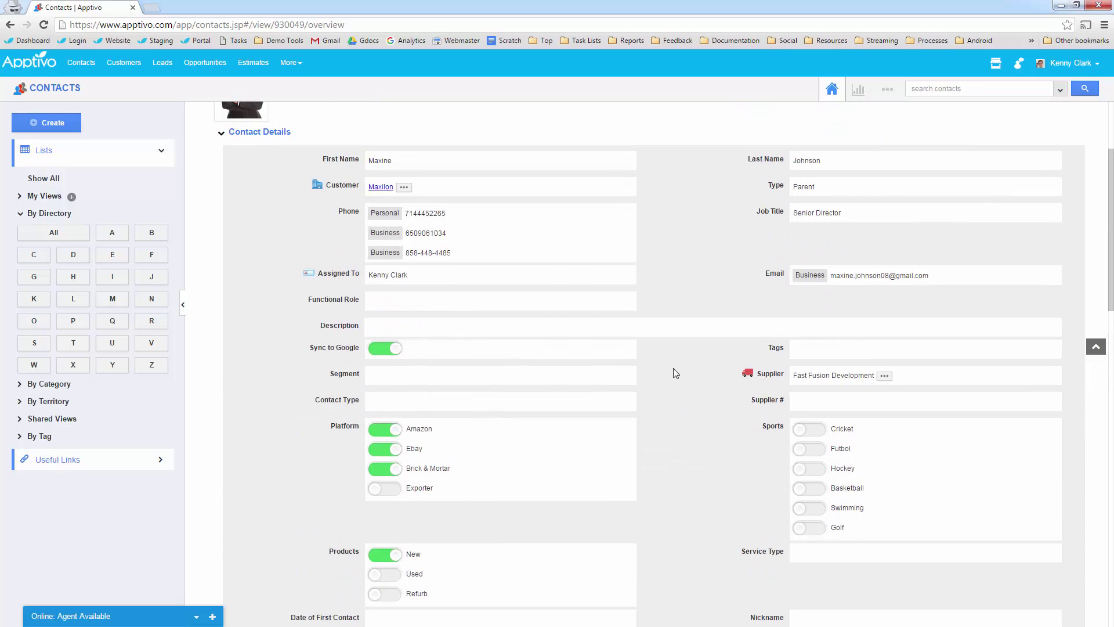
scroll(675, 363, up, 1)
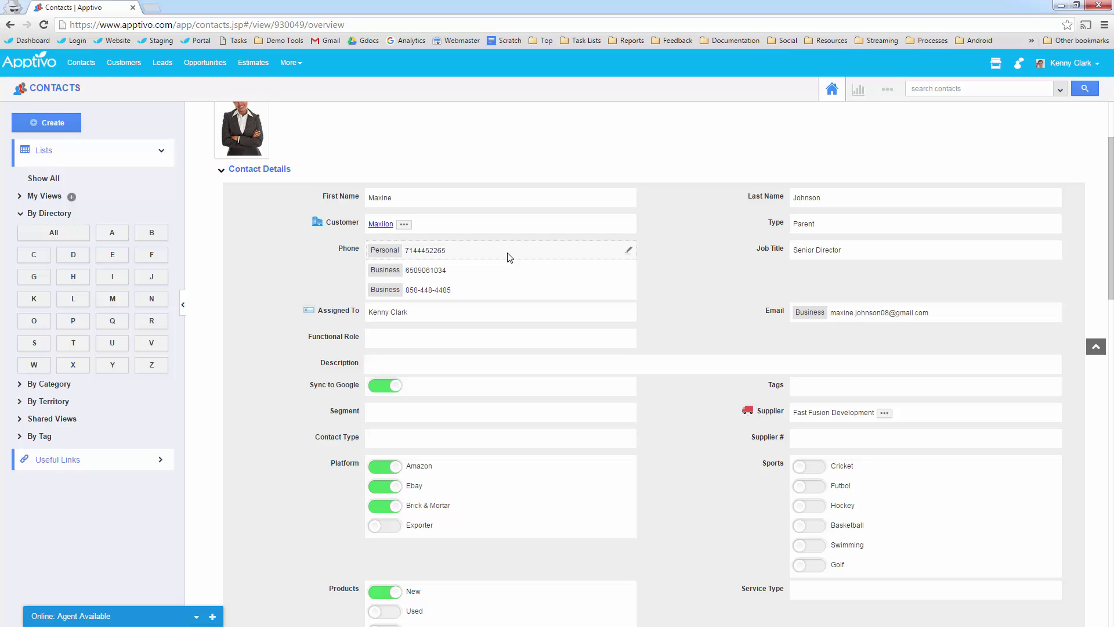
scroll(531, 297, up, 2)
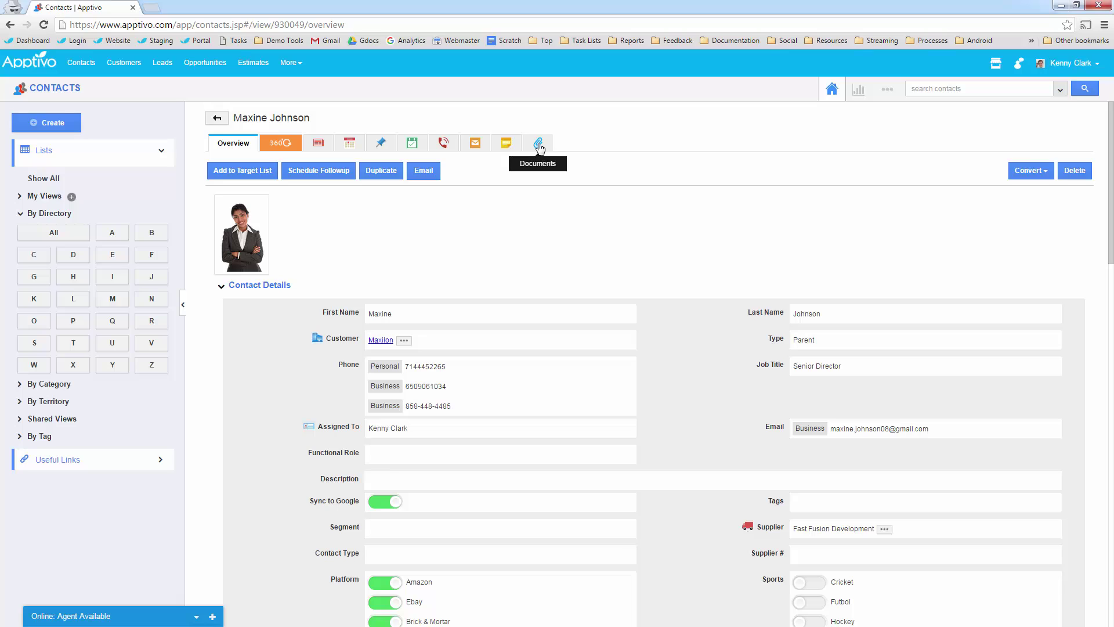
Start adding a Google Drive document to the contact's documents and allow access to the Drive files.
click(539, 149)
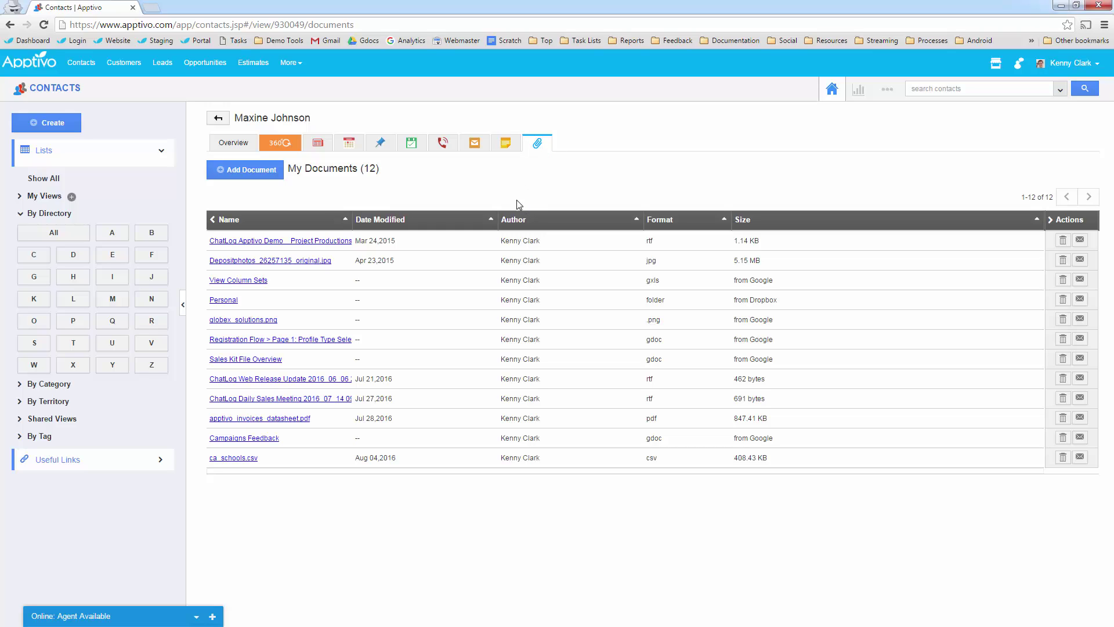
click(263, 169)
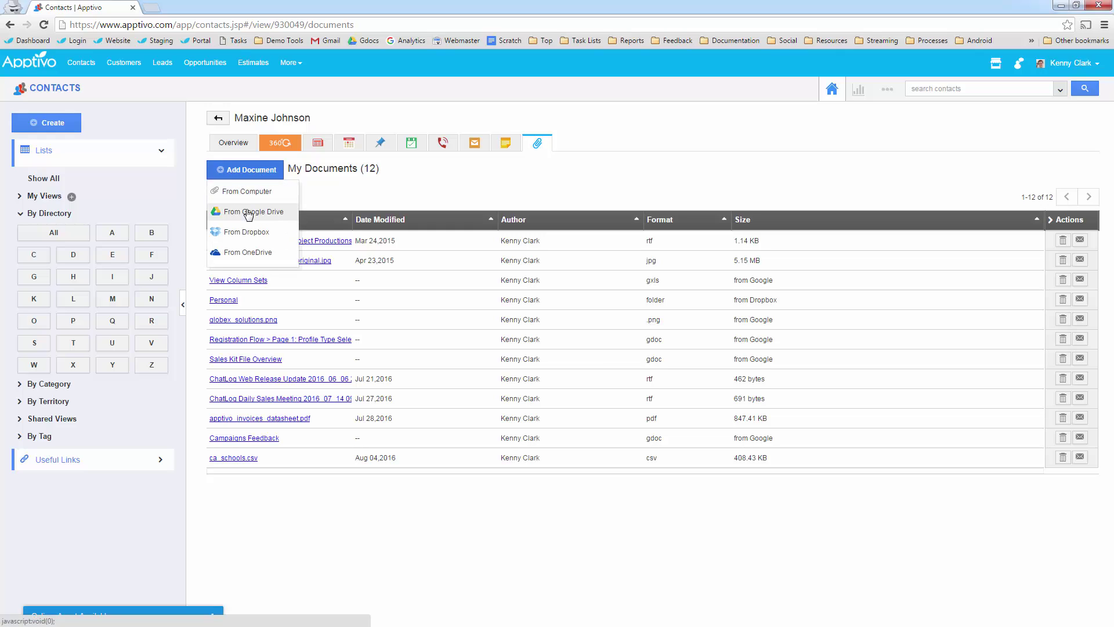
click(247, 212)
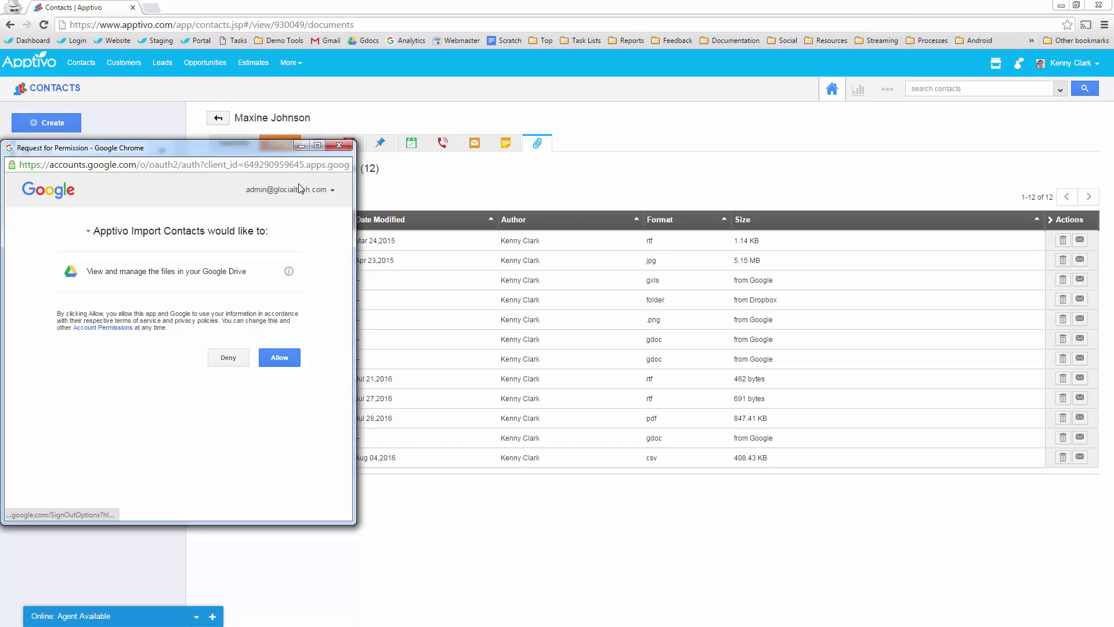
click(280, 359)
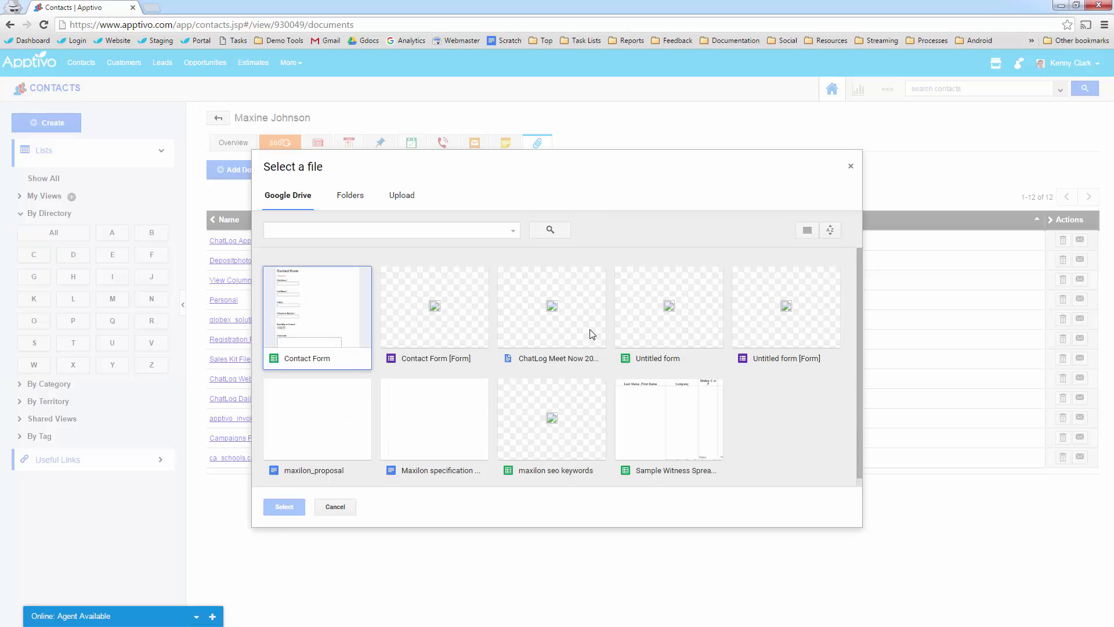
View the Google Drive file picker's option for uploading from the computer, and close it without choosing a file.
click(403, 198)
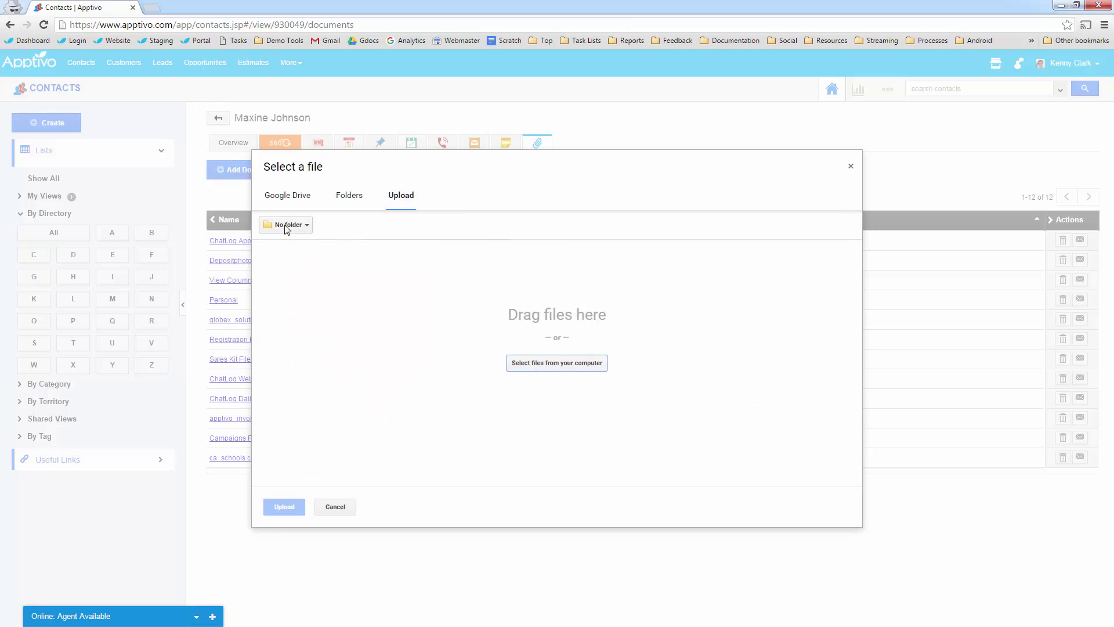
click(561, 367)
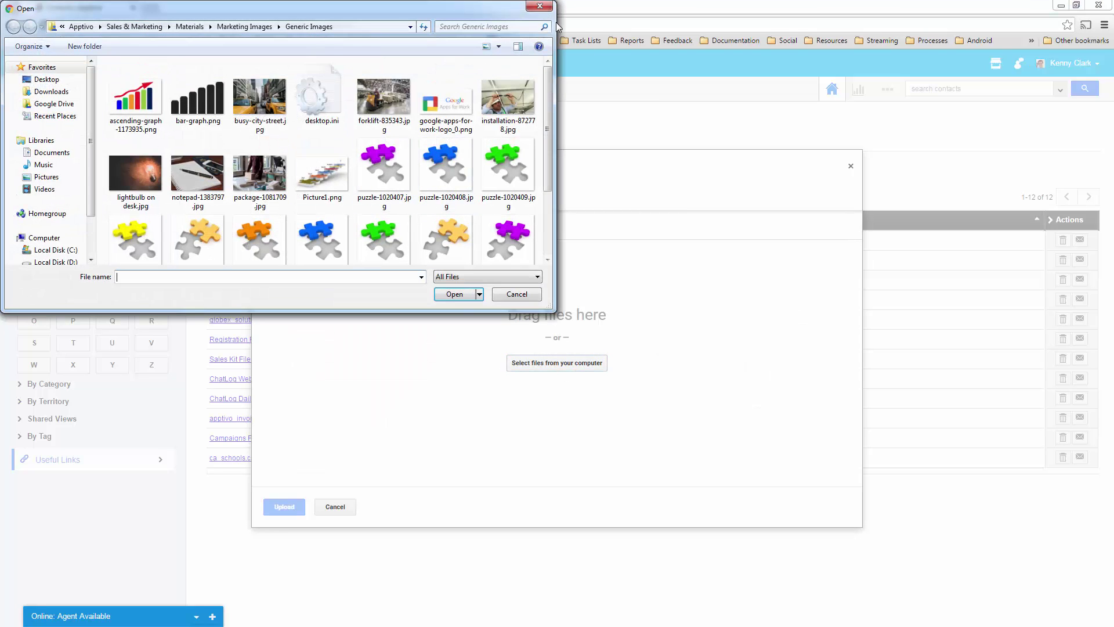
click(544, 7)
click(851, 167)
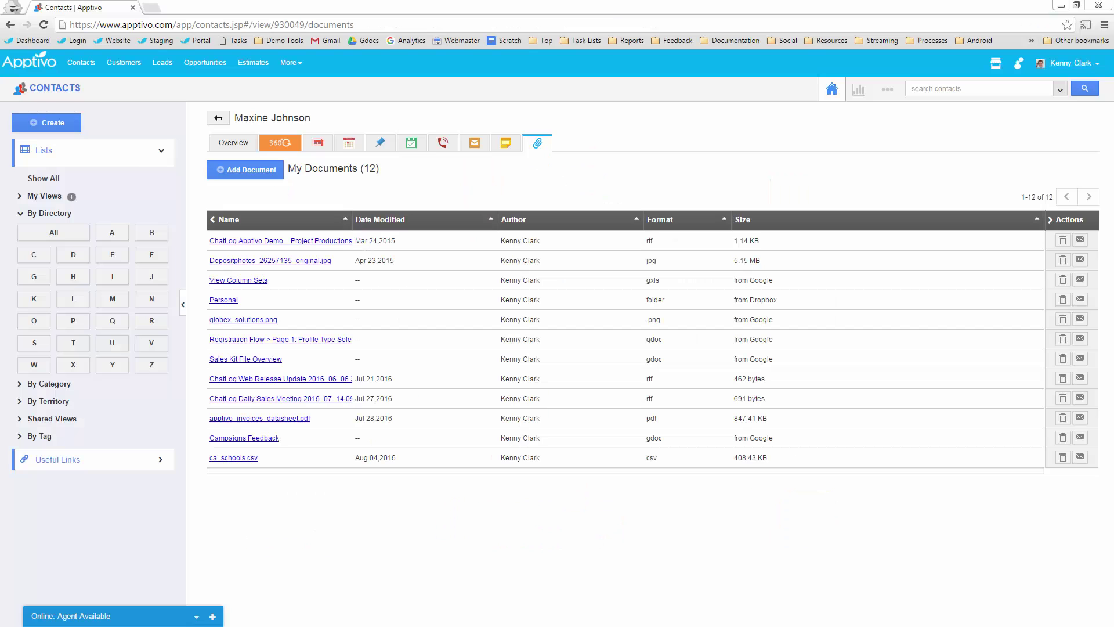
Check the new event form for 08/24/2016 and the "next sales call" event in the contact's calendar.
click(349, 145)
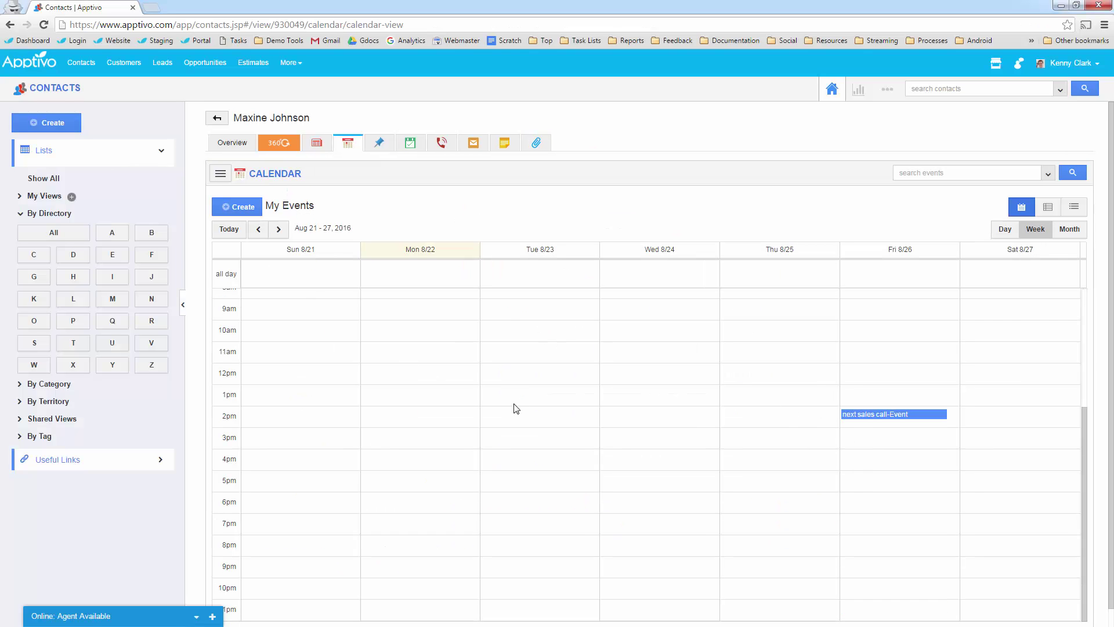
scroll(515, 408, down, 1)
click(656, 445)
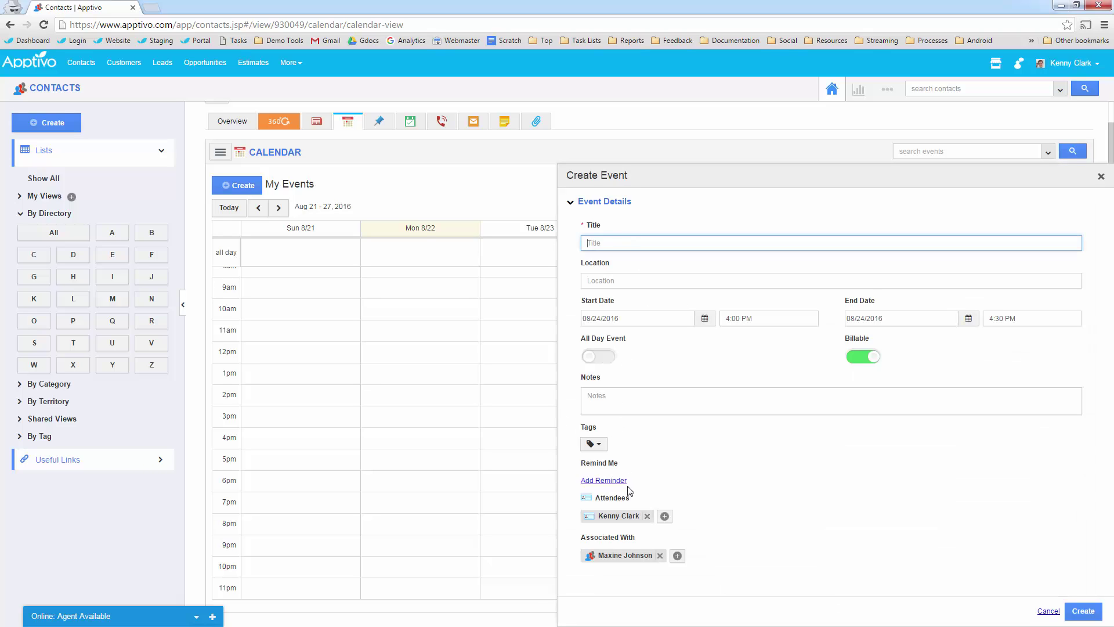
click(1101, 177)
click(908, 395)
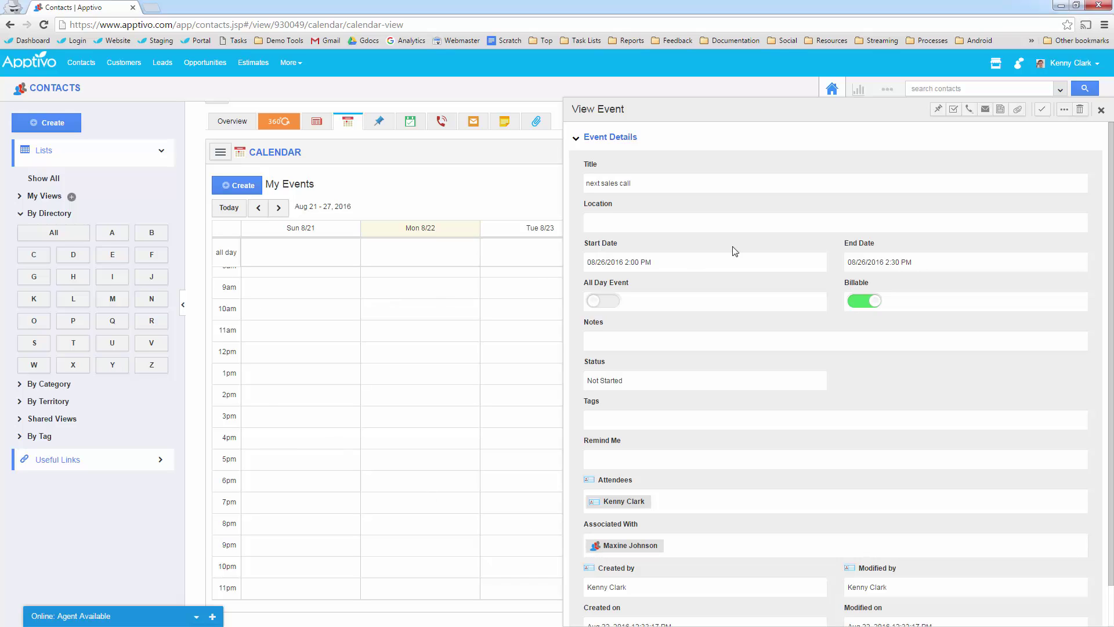
click(1102, 110)
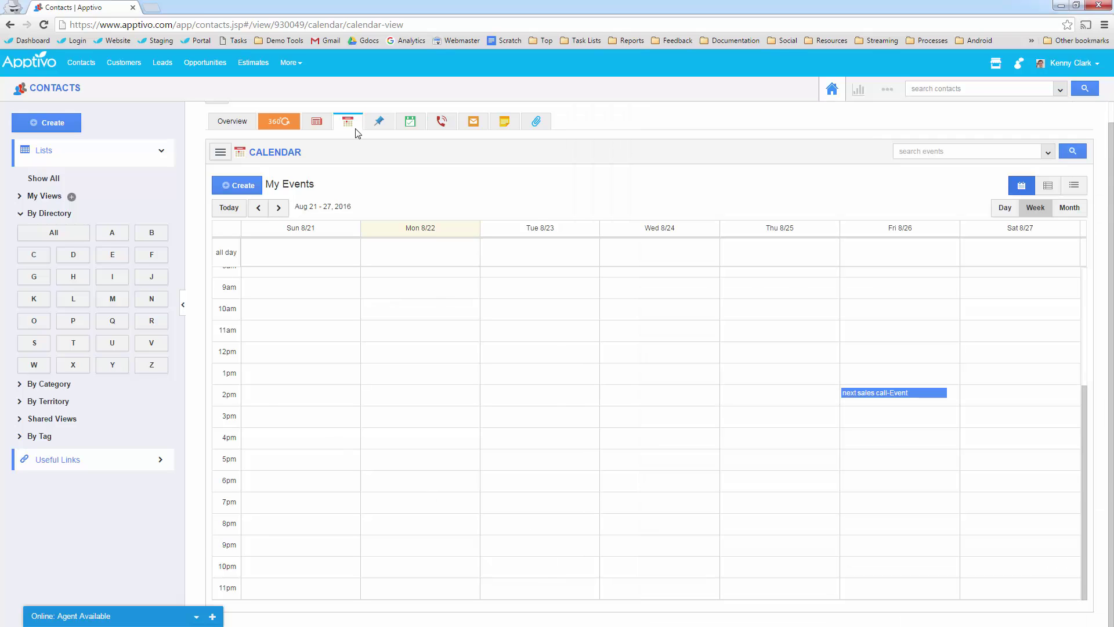
View the contact's tasks and emails, and close the email composer without sending a message.
click(409, 122)
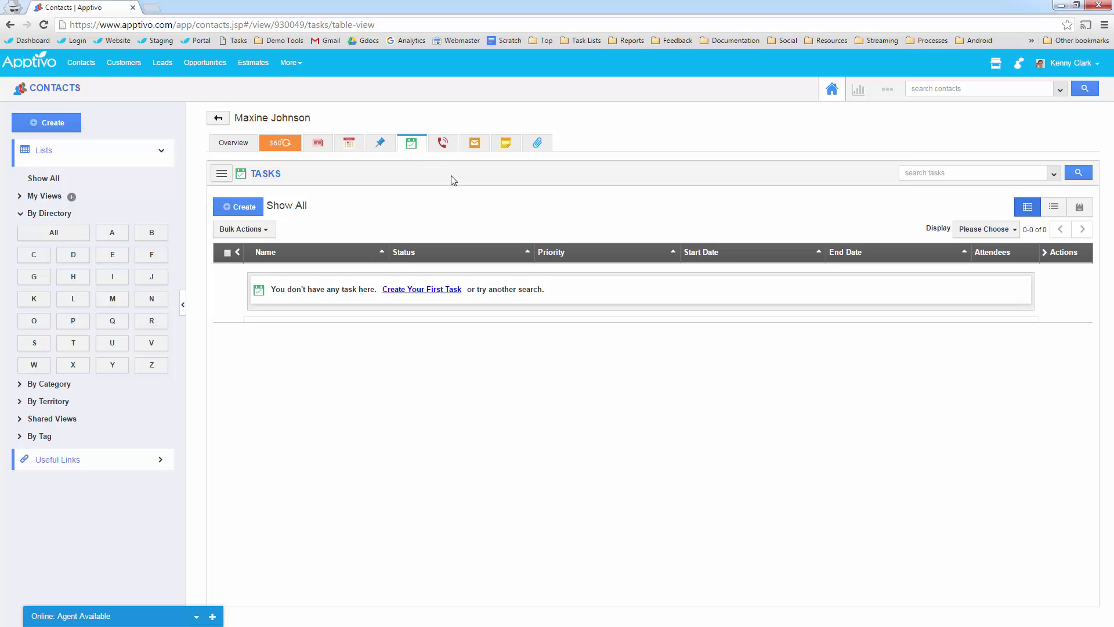
click(474, 145)
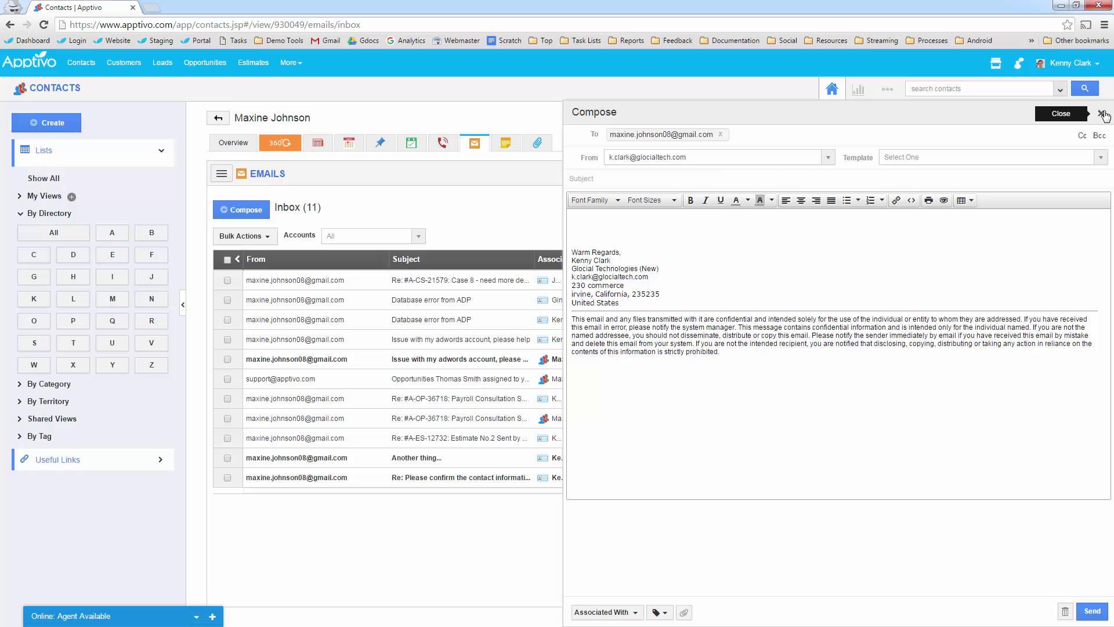
click(1102, 114)
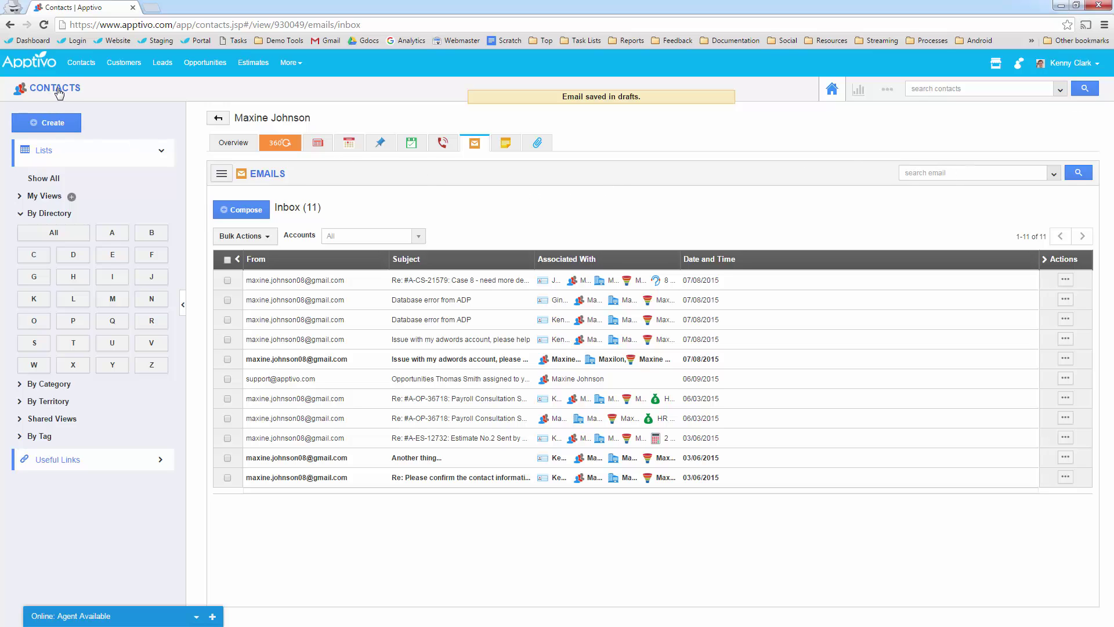
click(61, 233)
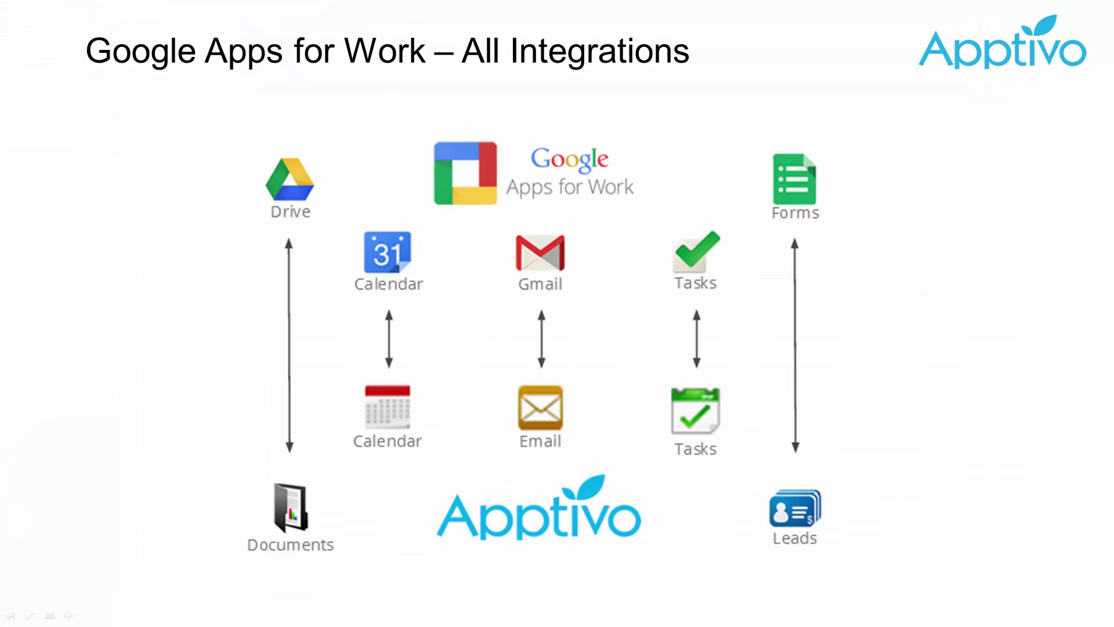
click(854, 310)
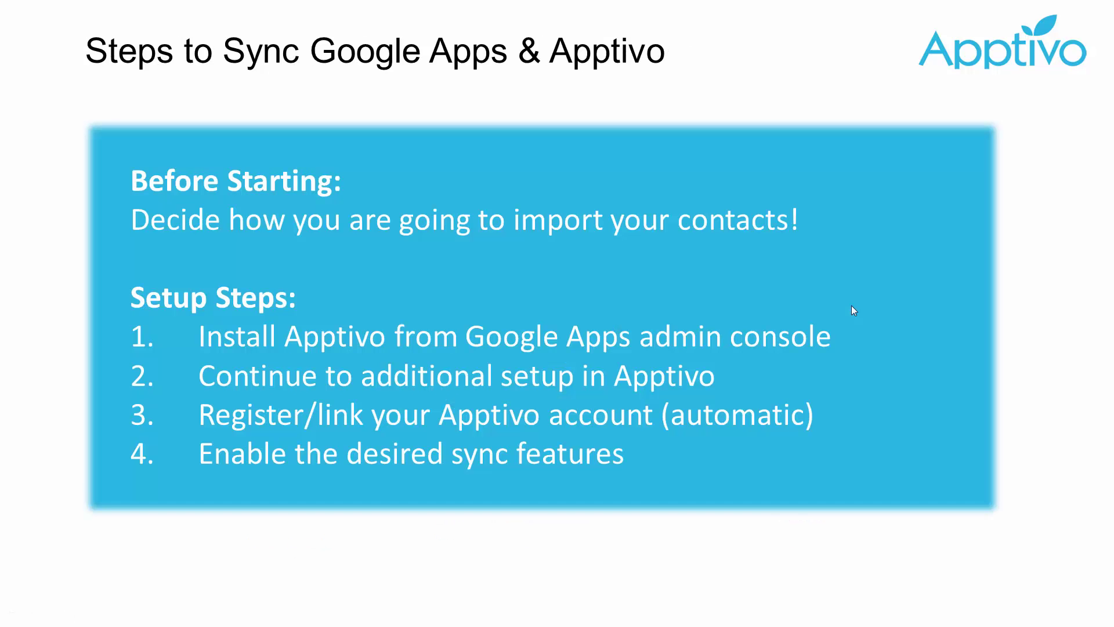
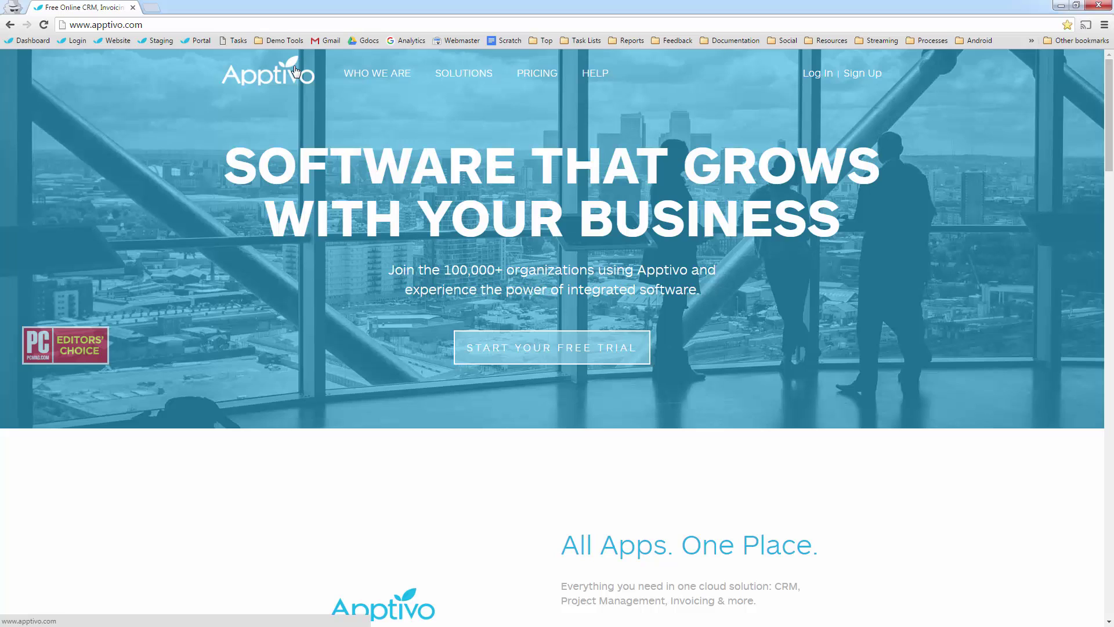
Open the Google Apps integration page on the Apptivo website and go to its Google Apps Marketplace listing for installation.
mouse_move(463, 75)
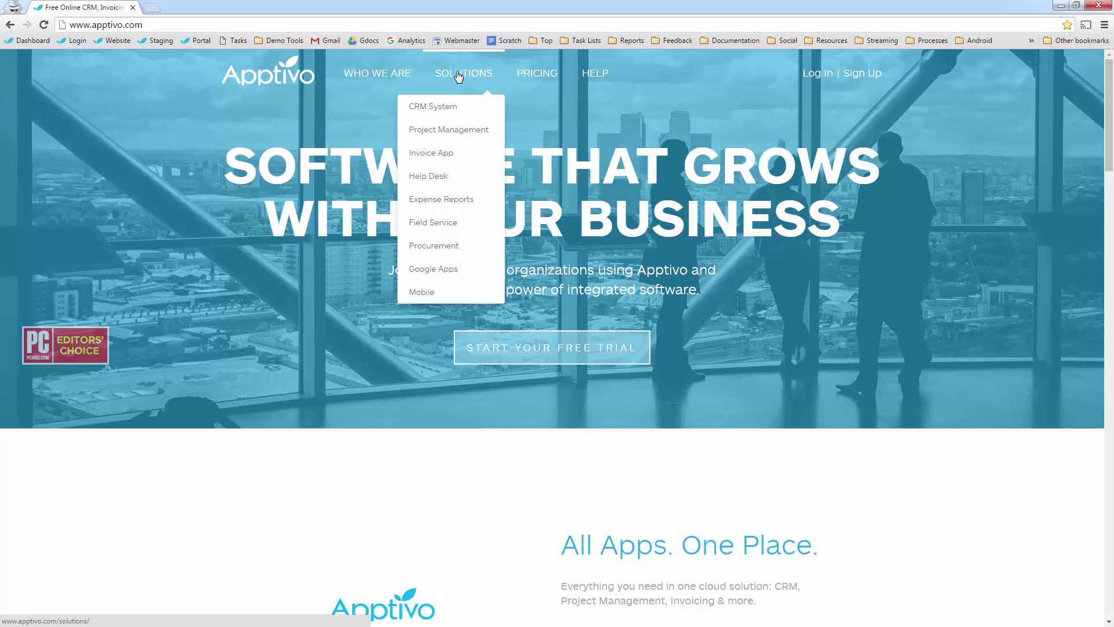
click(440, 271)
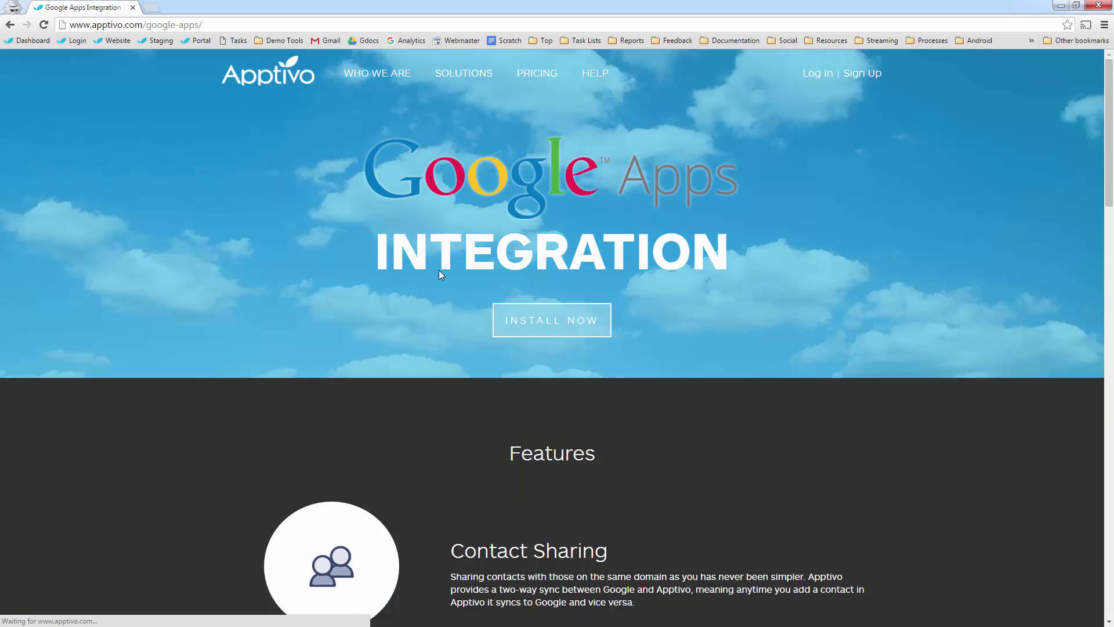
click(555, 328)
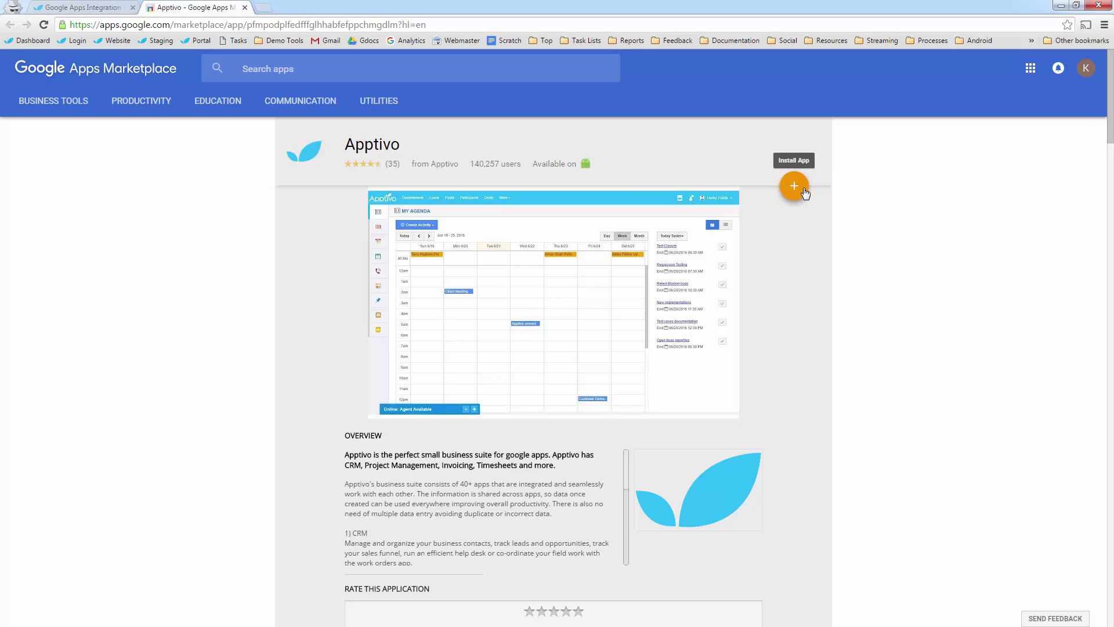
Check which Google account is signed in to the Google Apps Marketplace, and close the account details.
click(1087, 70)
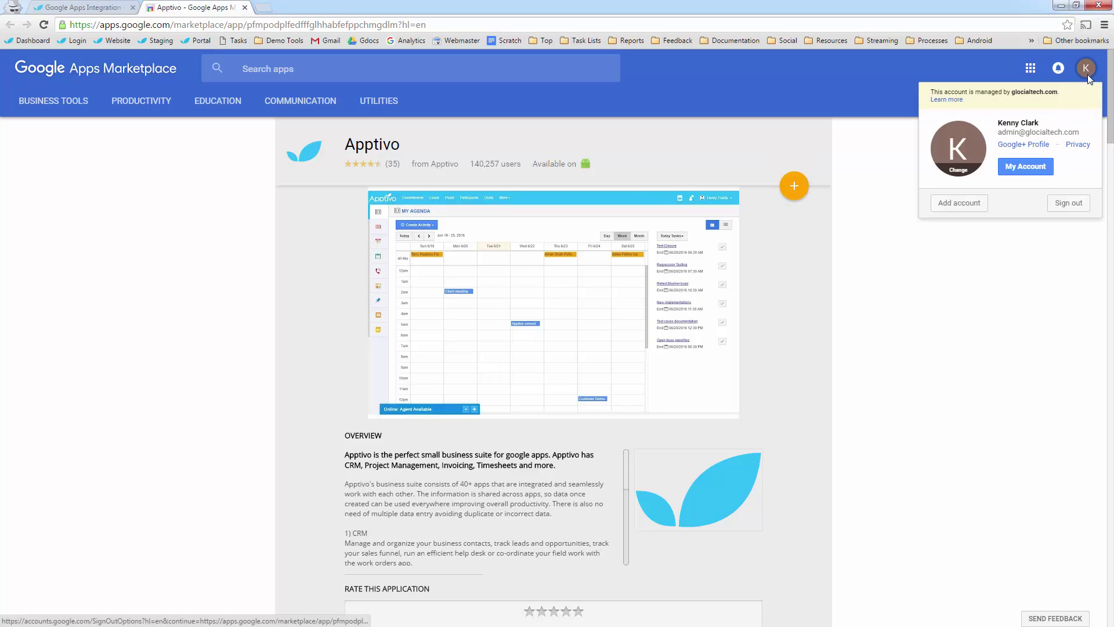
drag(998, 133, 1051, 127)
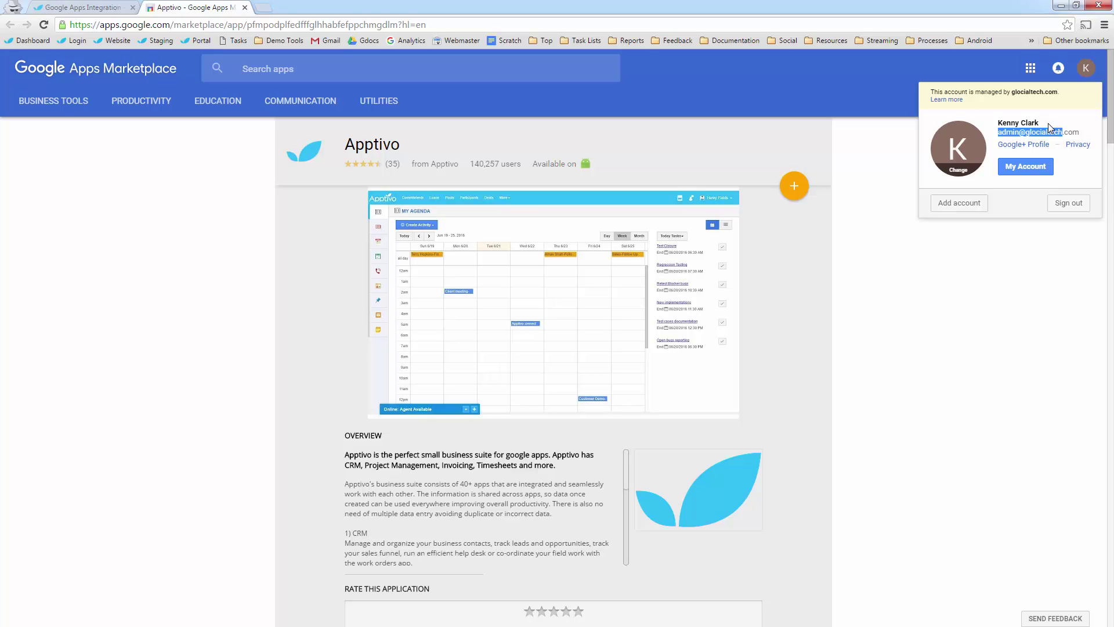
click(1030, 313)
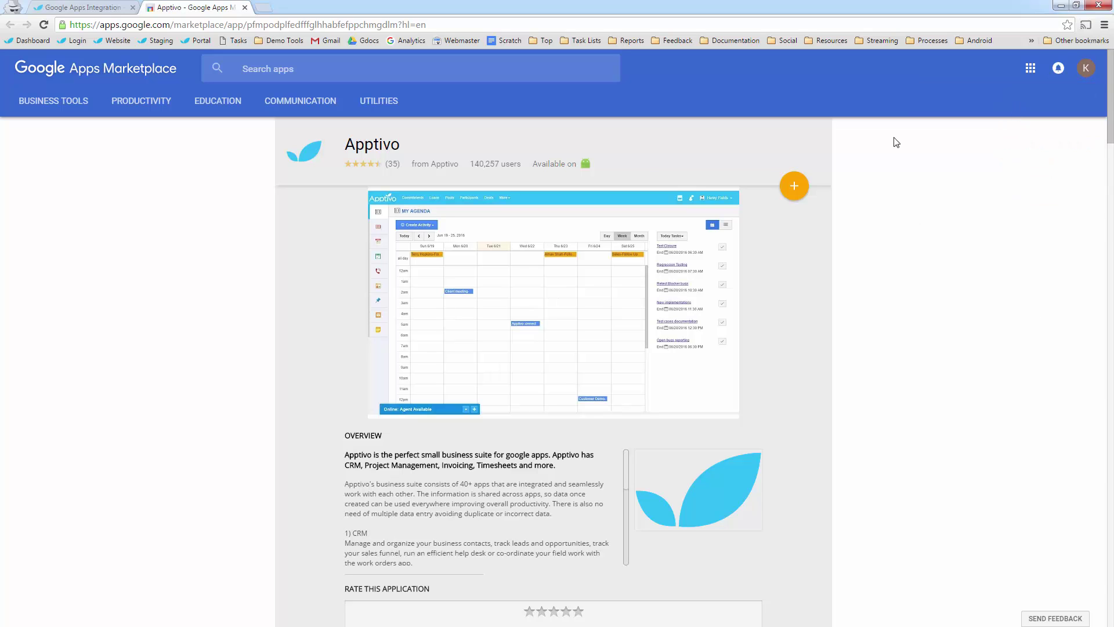
Install Apptivo from its Marketplace listing for glocialtech.com, agreeing to the terms of service and granting access to the domain data.
click(794, 186)
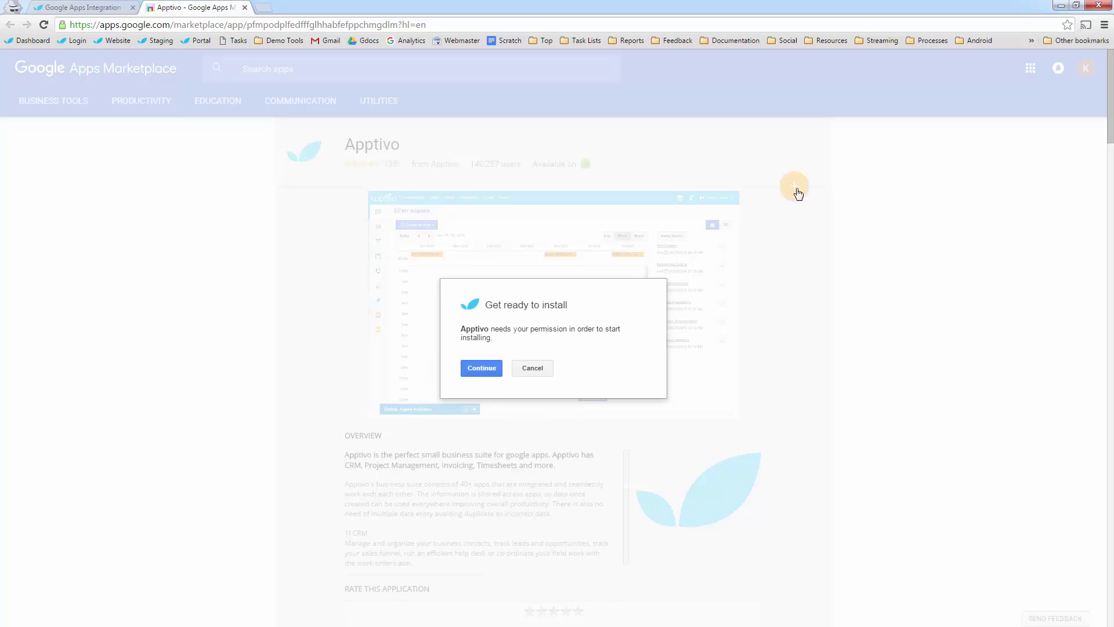
click(485, 370)
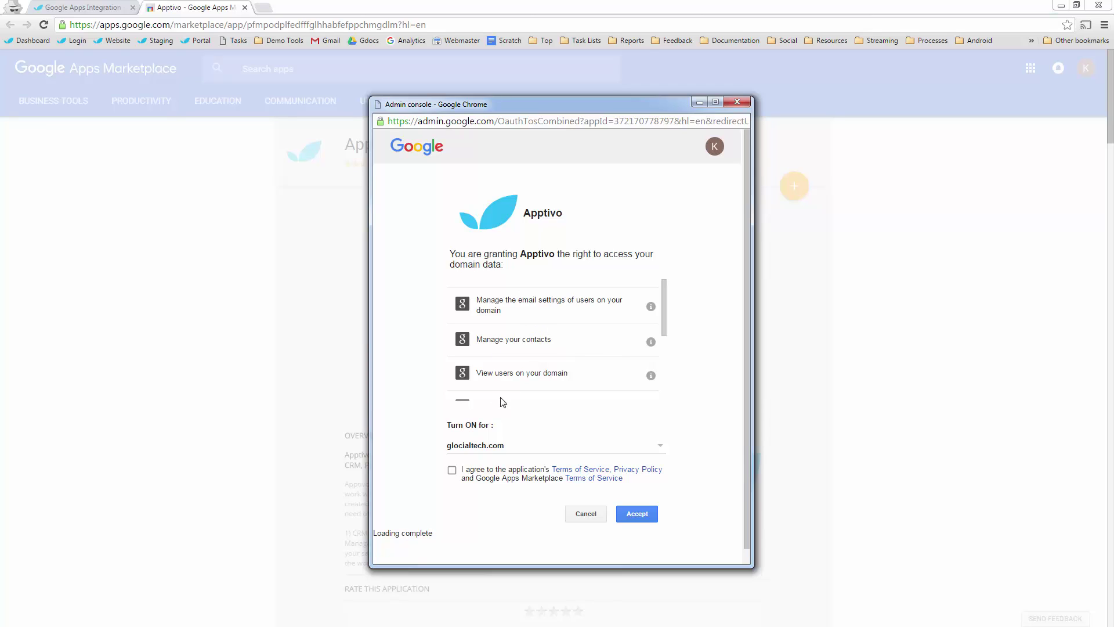
click(451, 471)
scroll(619, 343, down, 4)
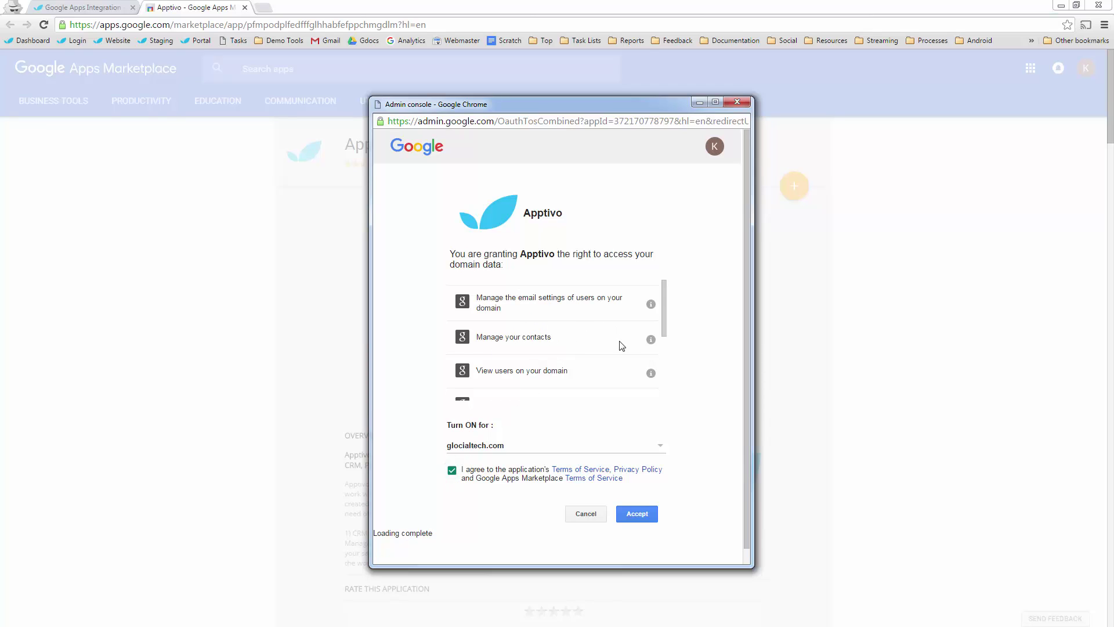
click(636, 505)
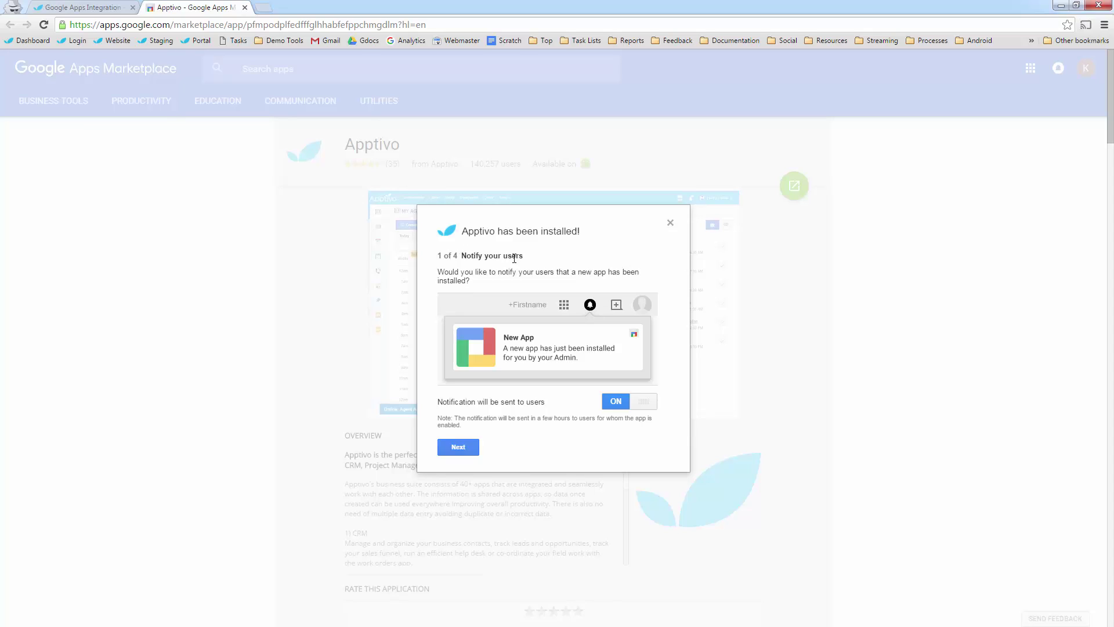
Go through the post-install pages with user notifications on and without setting up Android for Work, up to Additional setup.
click(466, 453)
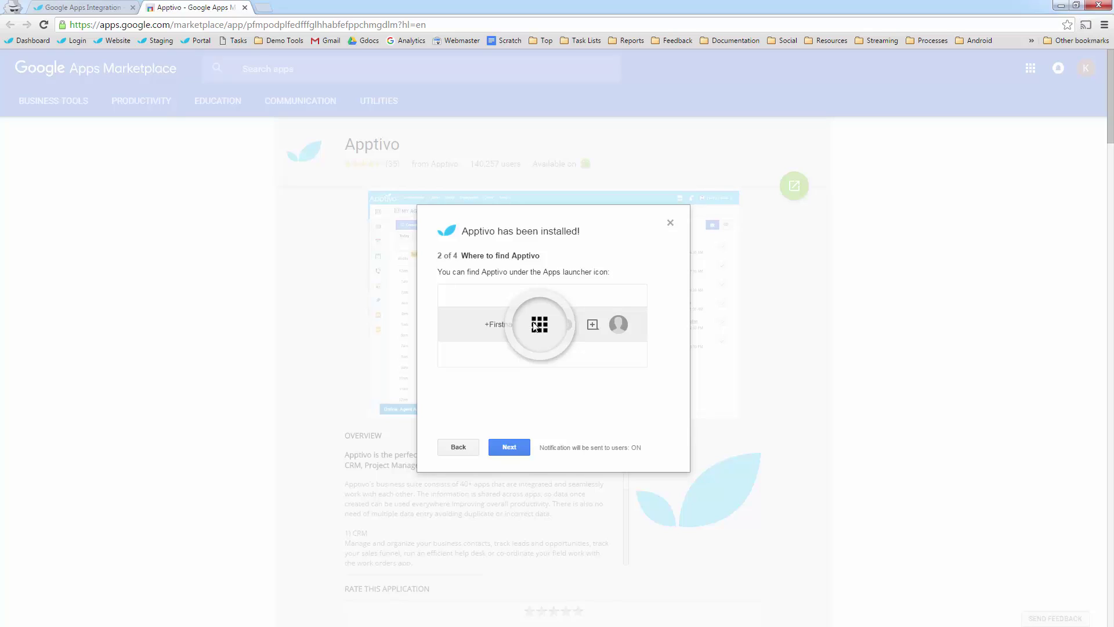
click(511, 448)
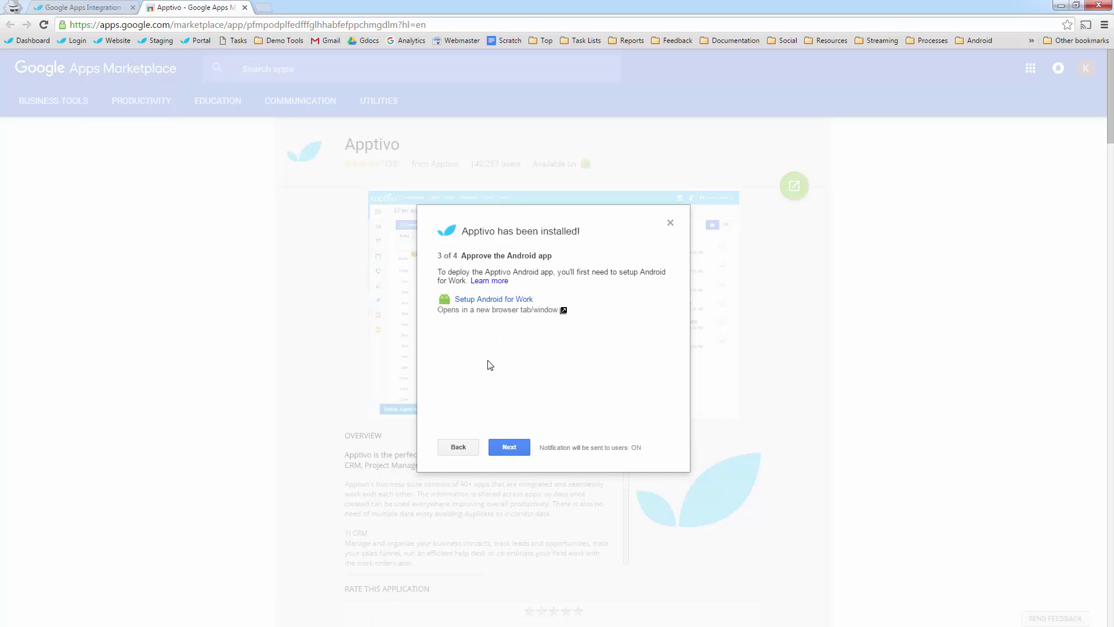
click(511, 448)
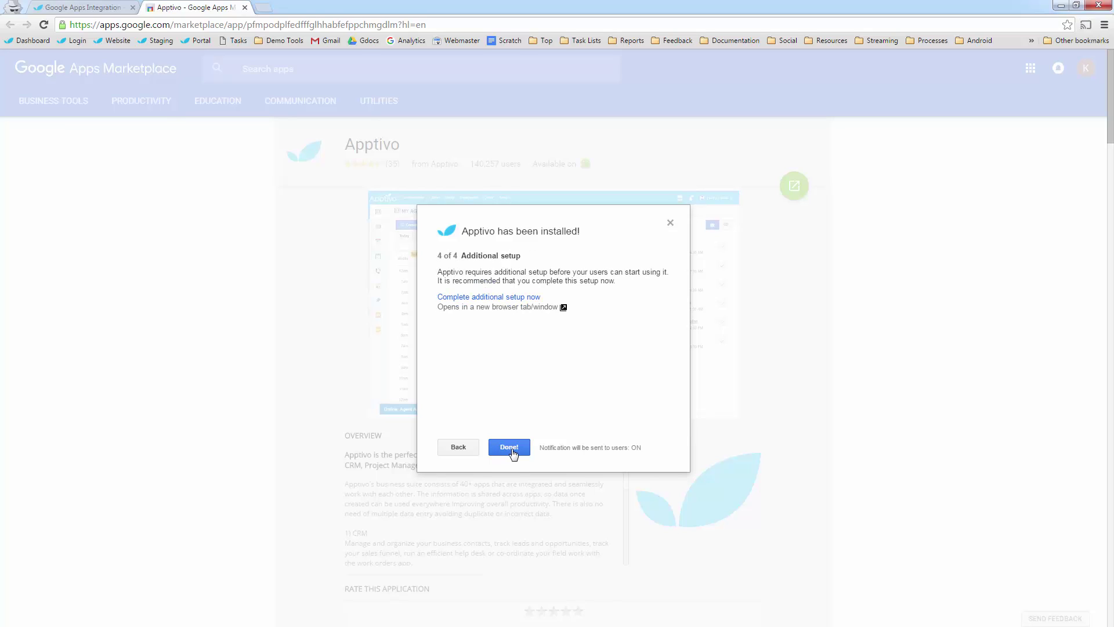
Start the additional Apptivo setup, allow access to the account's email address and basic profile info, and dismiss the Import Employees message.
click(502, 298)
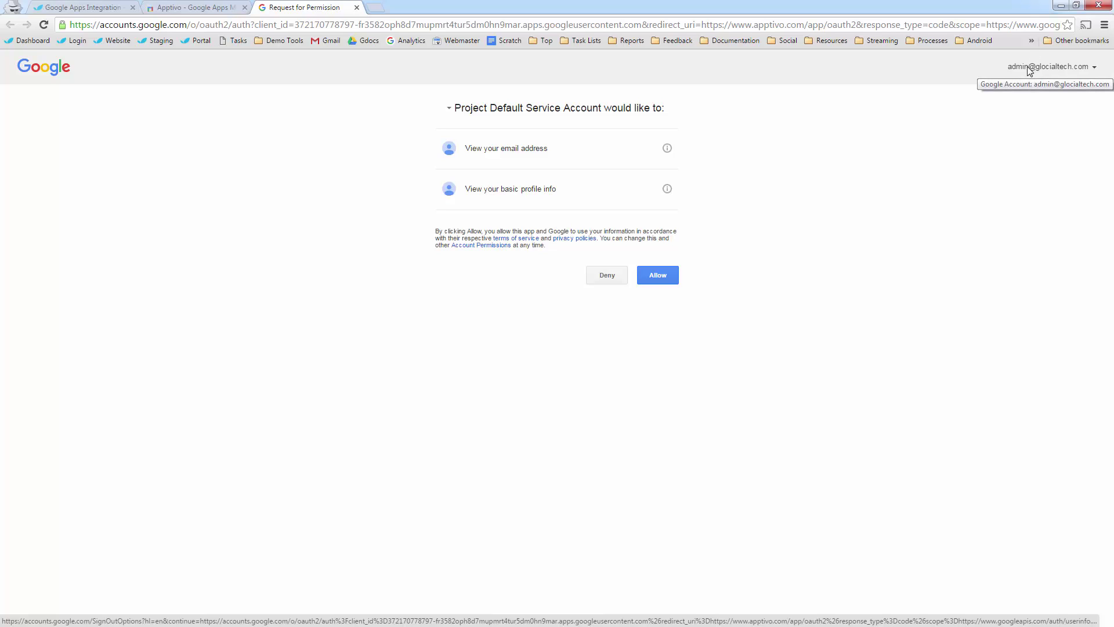
click(668, 277)
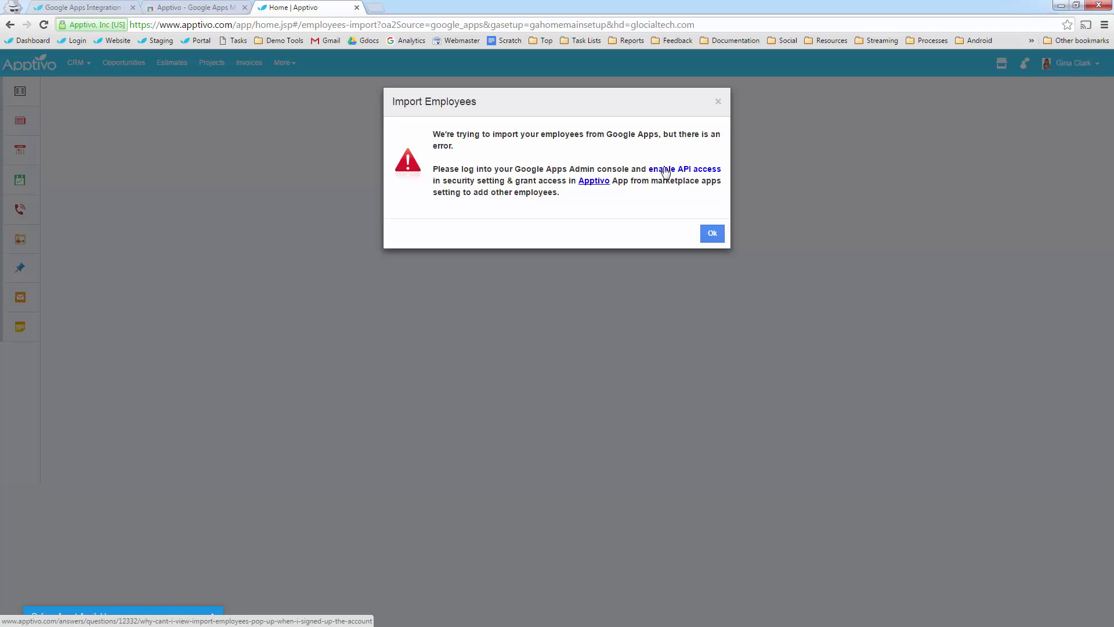
click(712, 233)
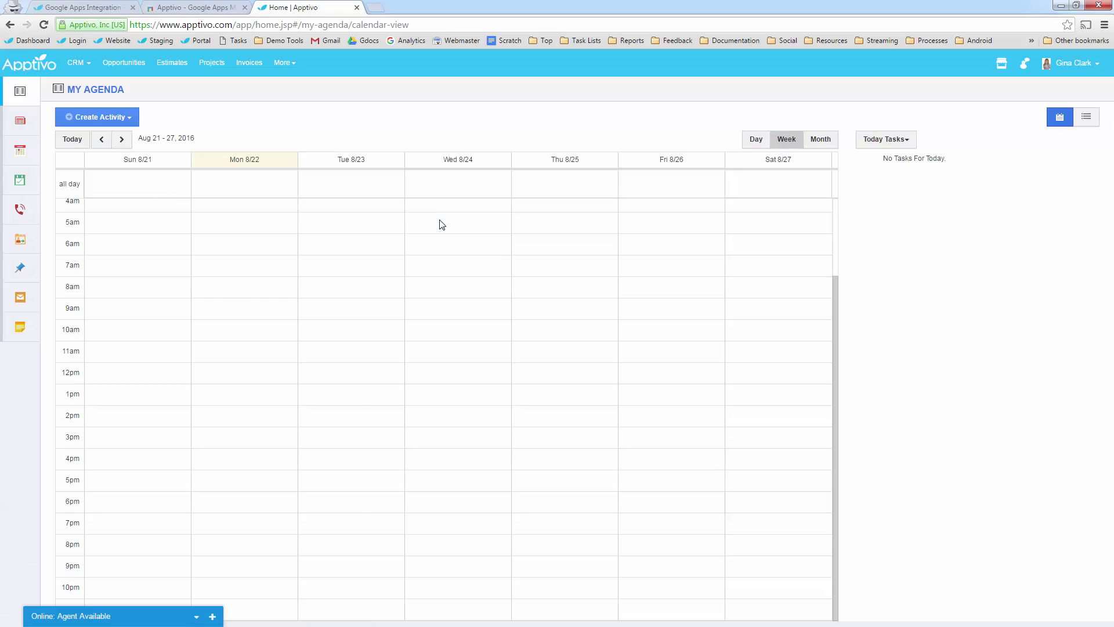
Open the Employees app, look through the employee list, and try to import employees from Google Apps.
click(279, 67)
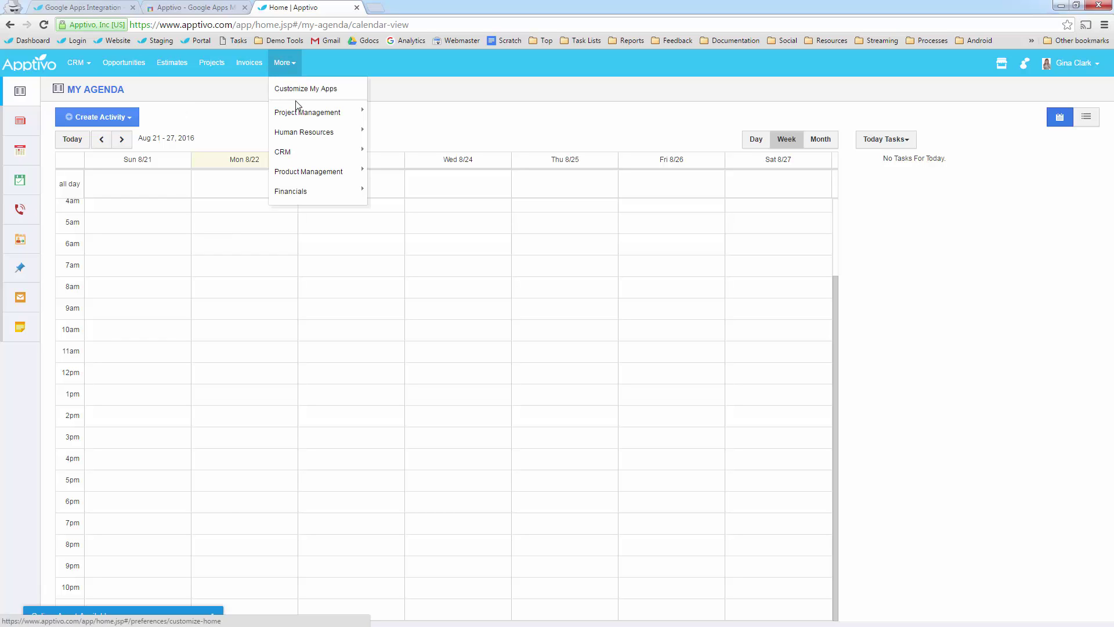
mouse_move(312, 139)
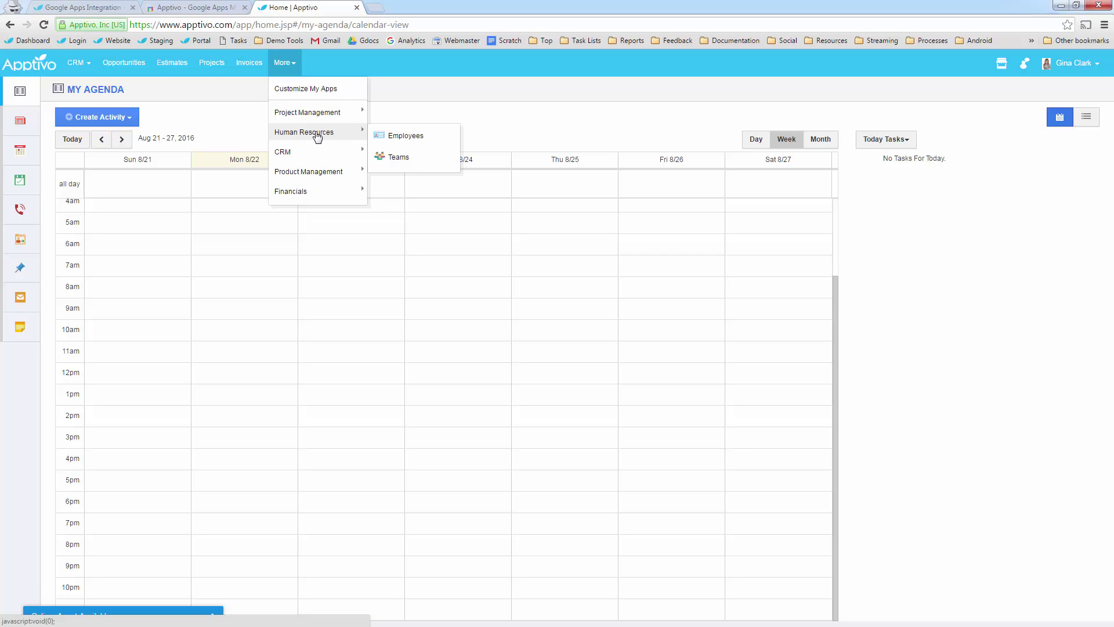
click(403, 137)
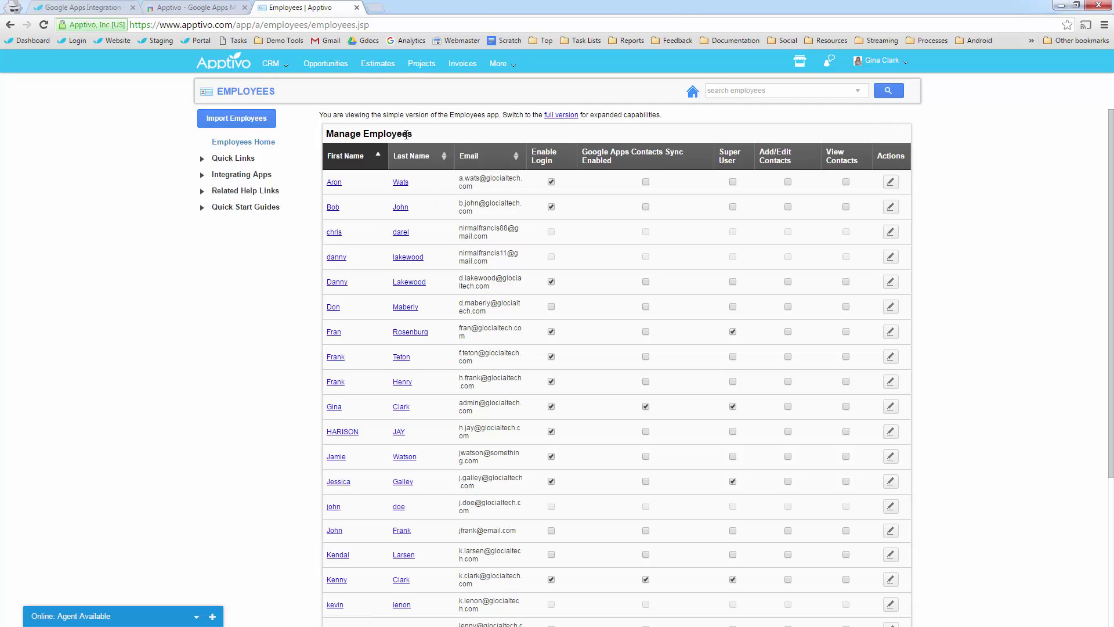
scroll(477, 286, down, 1)
scroll(668, 380, up, 1)
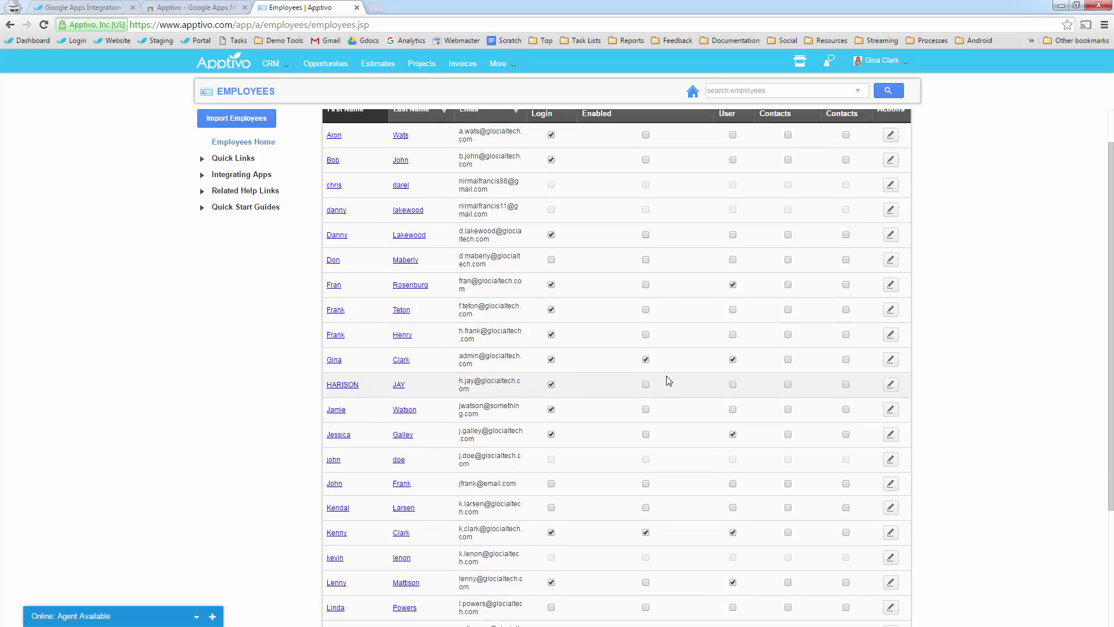
click(215, 119)
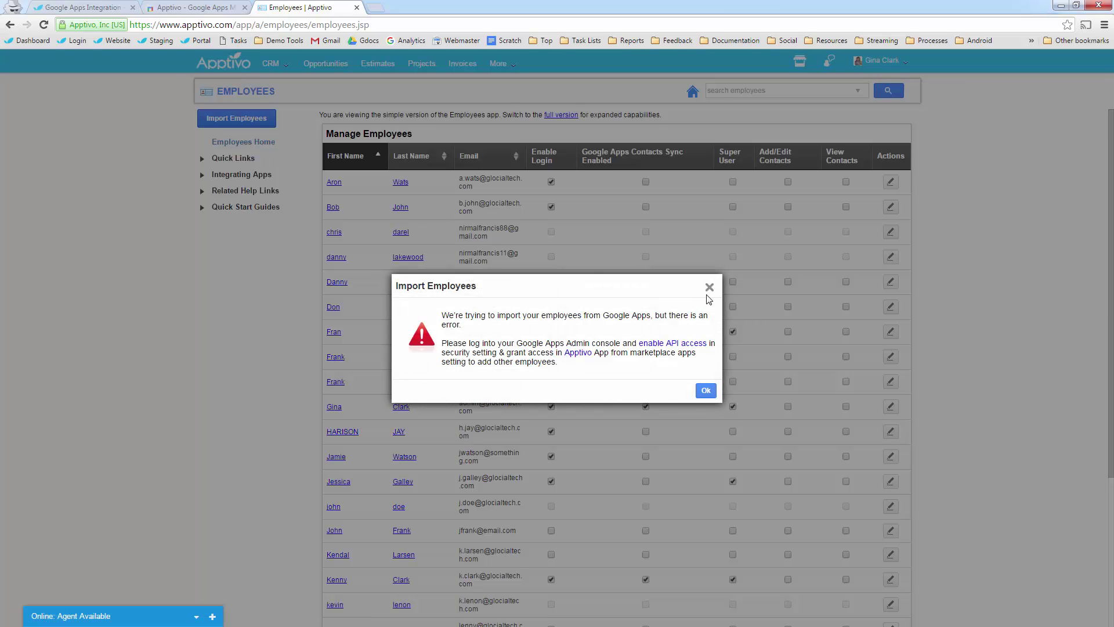
click(710, 286)
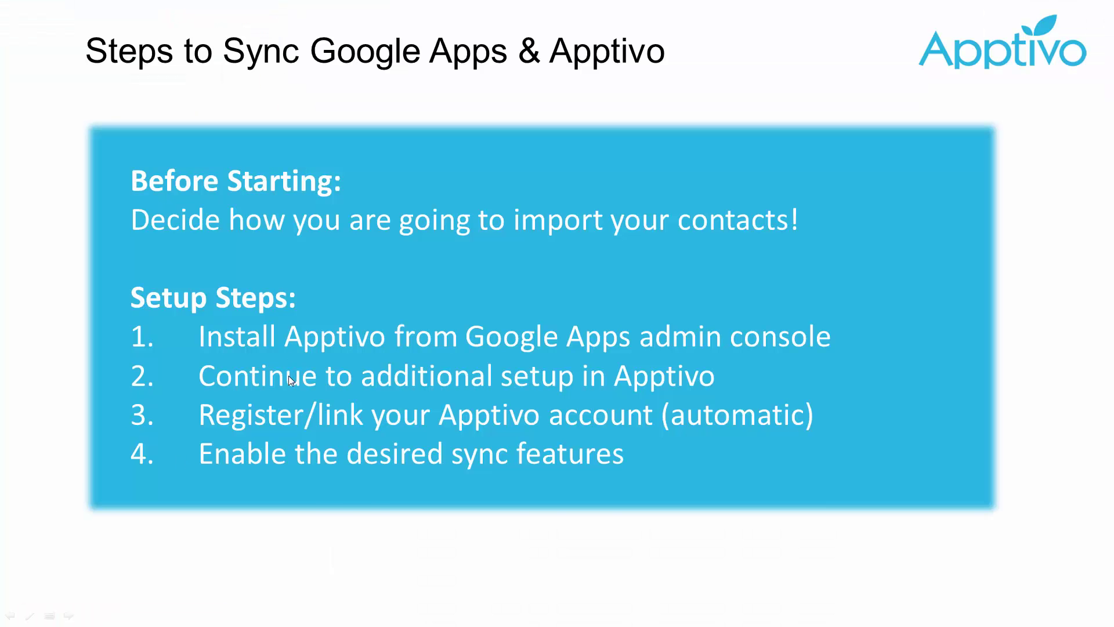
right_click(288, 375)
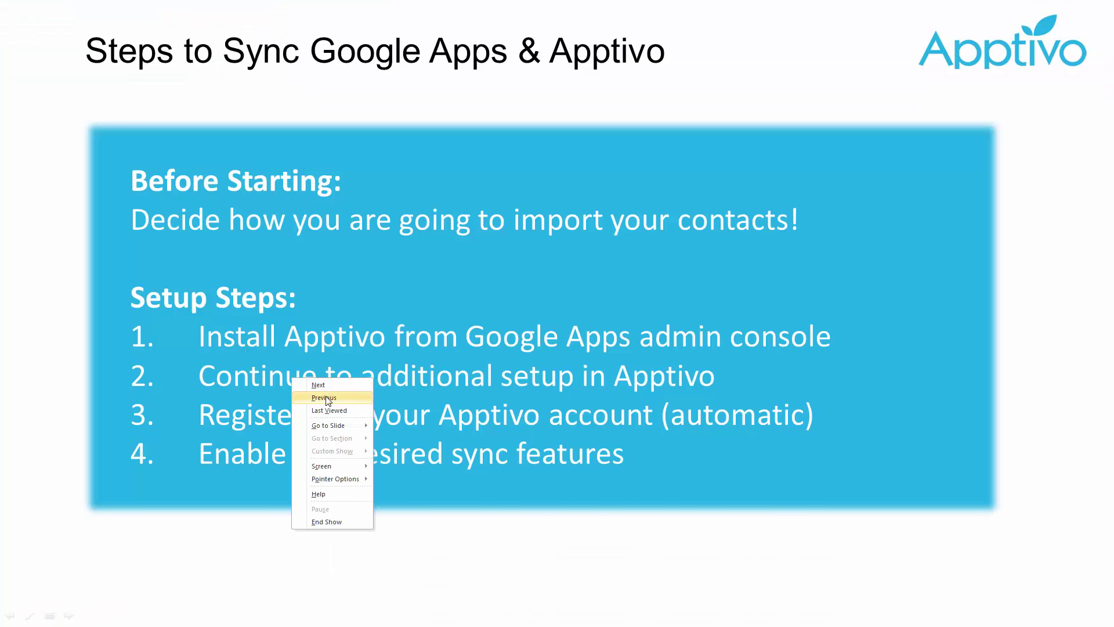
click(328, 371)
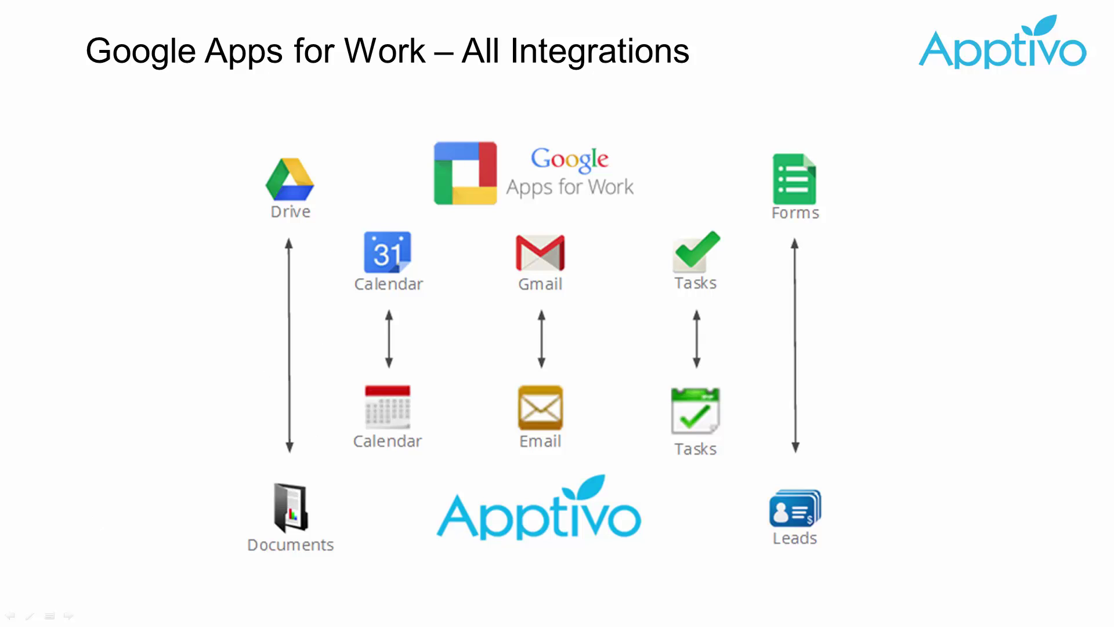
key(alt+Tab)
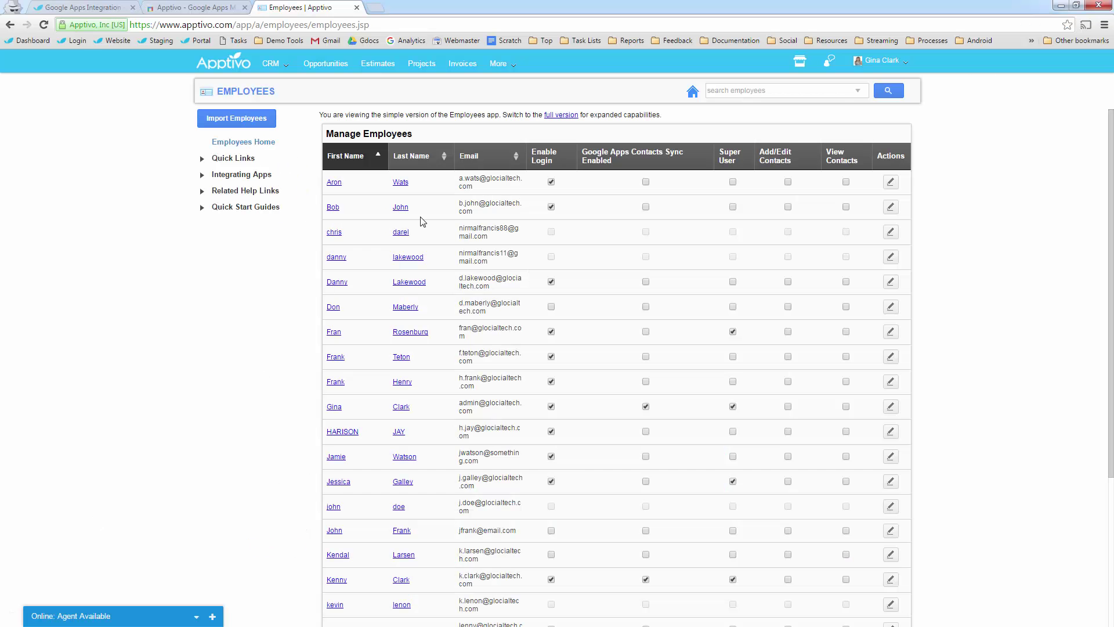
Open the documents of customer 20 20 Printing Inc, and view the Google Drive file picker without attaching a file.
click(275, 66)
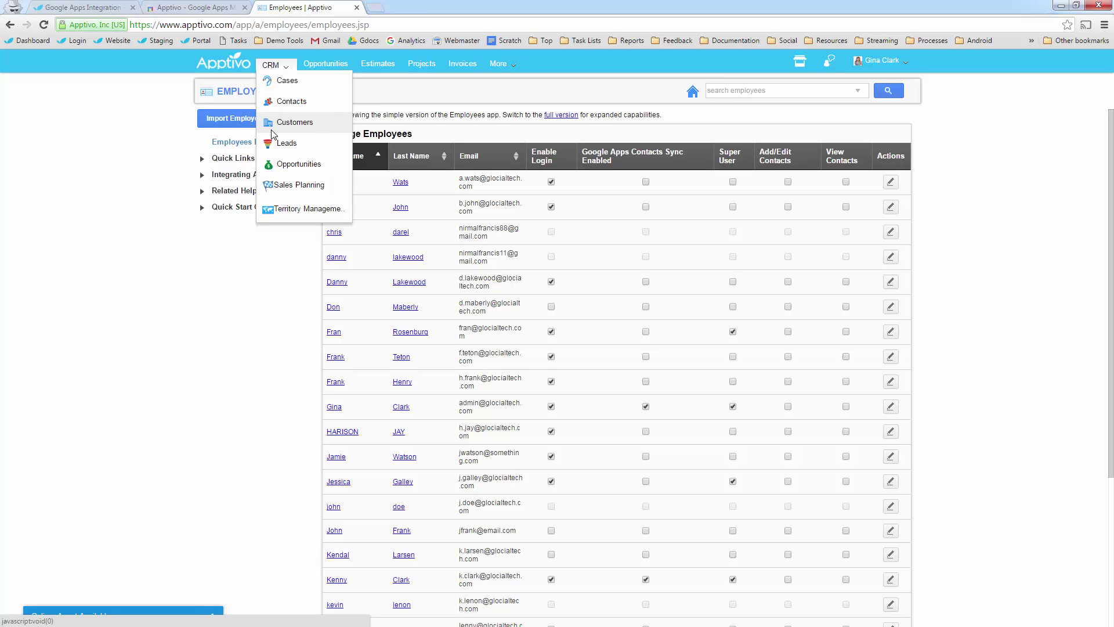
click(293, 125)
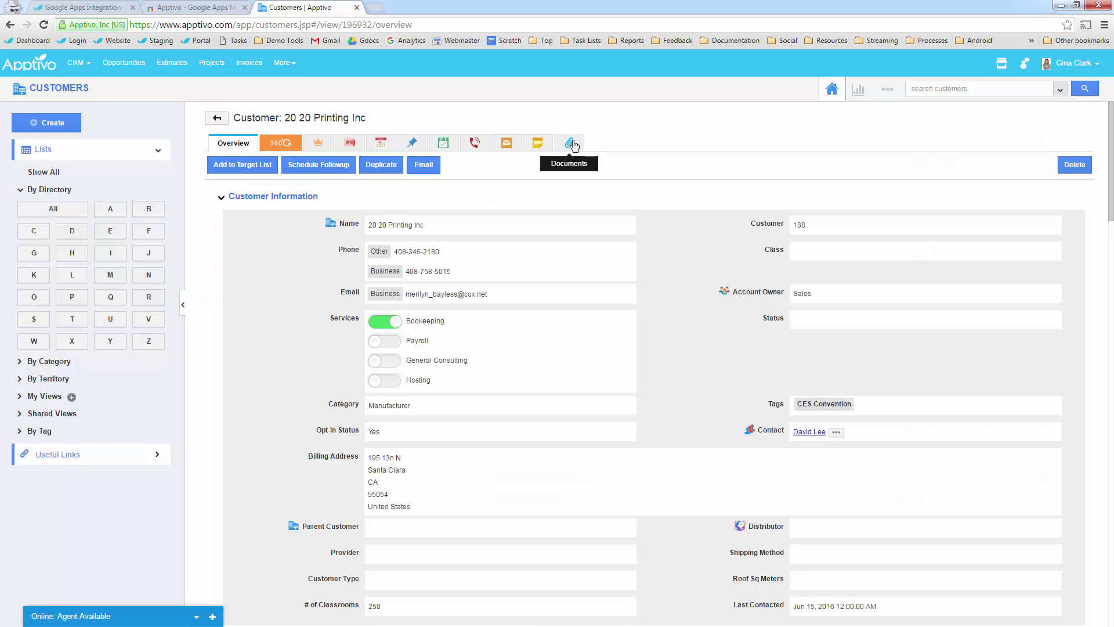
click(569, 142)
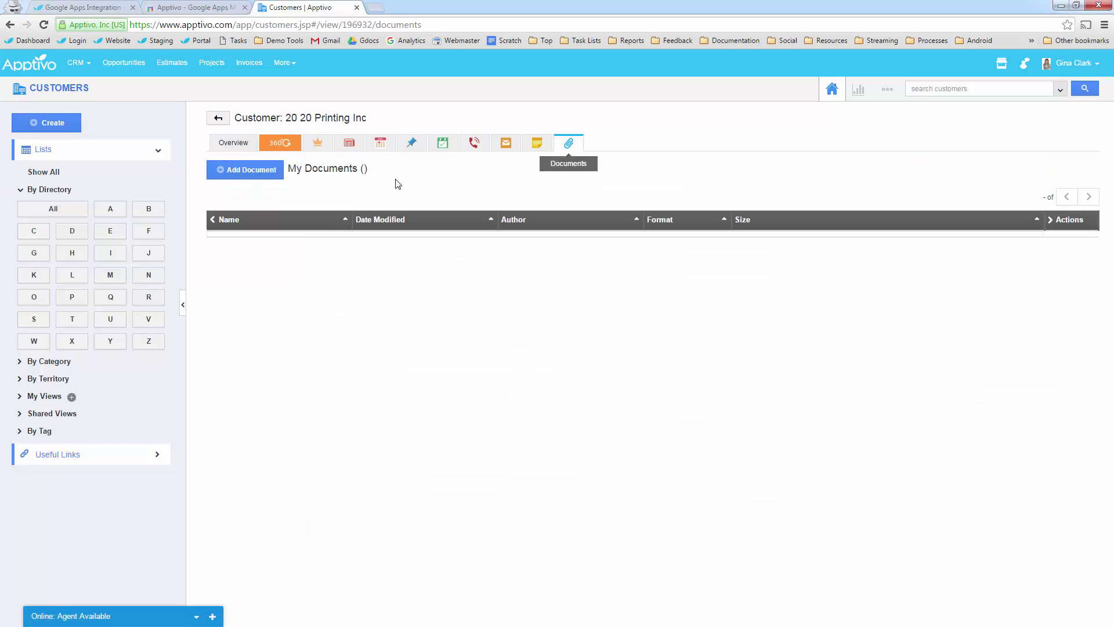
click(247, 170)
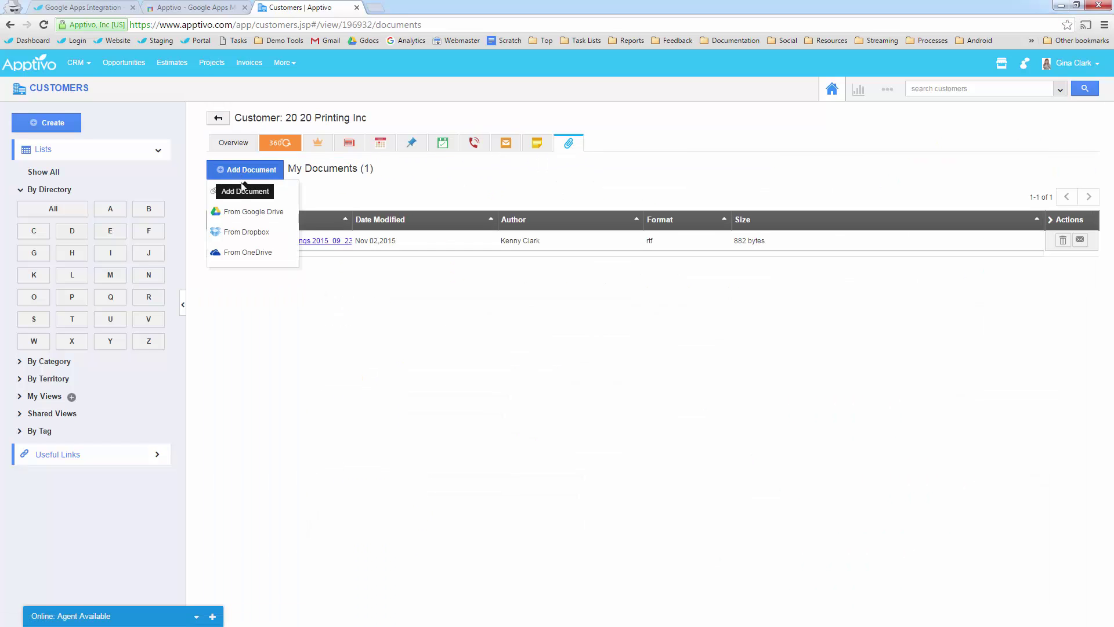
click(241, 213)
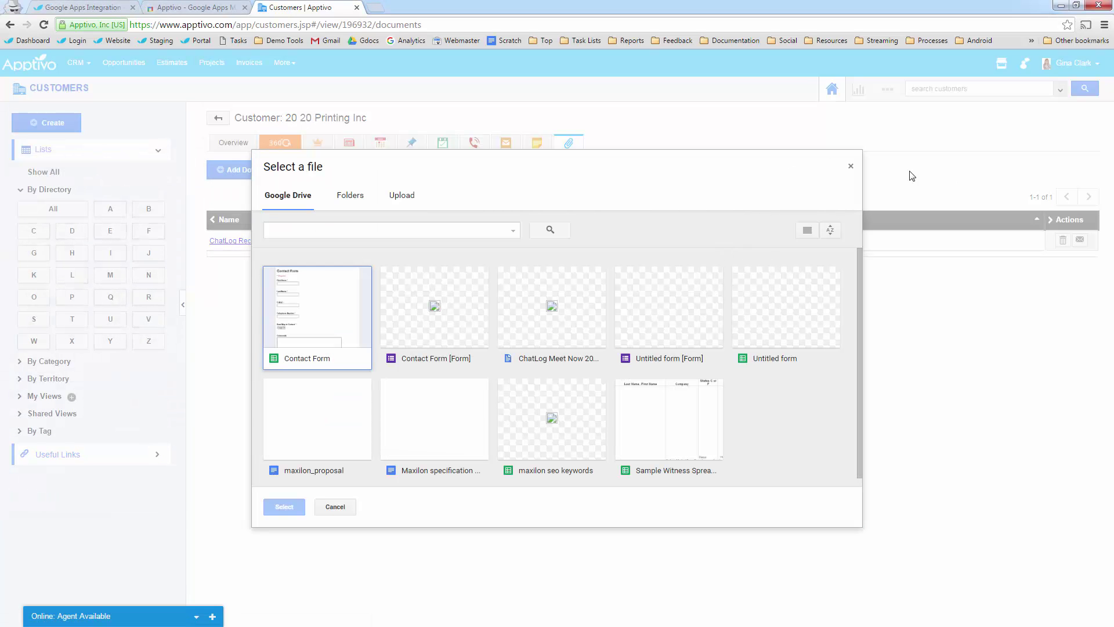
click(850, 166)
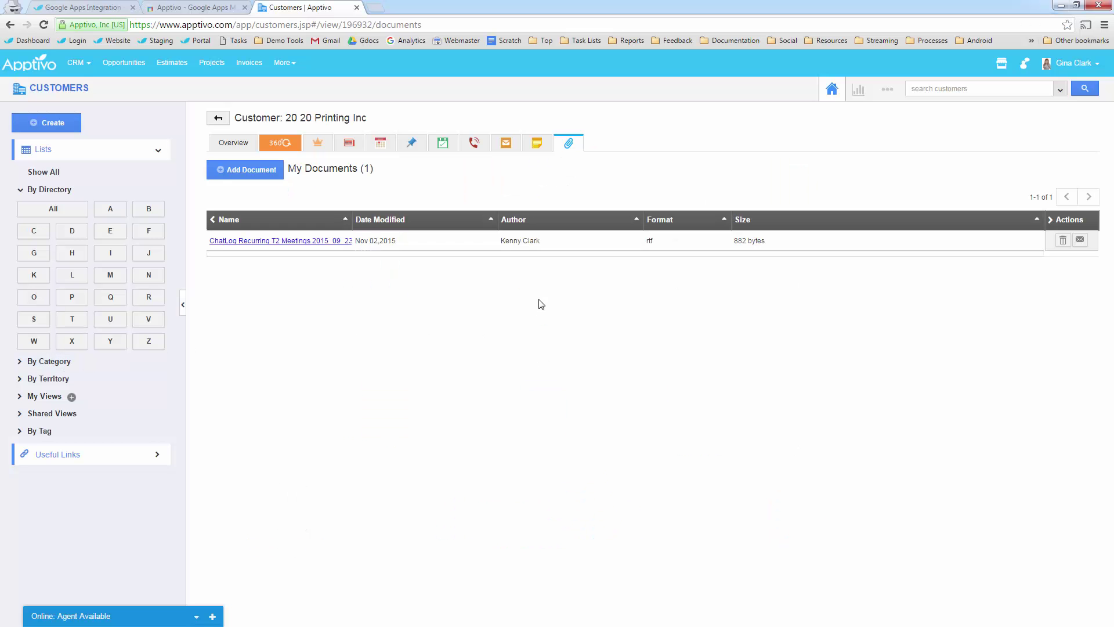
Open Sync Services in the business settings to view the Google calendar and tasks sync options.
click(1081, 64)
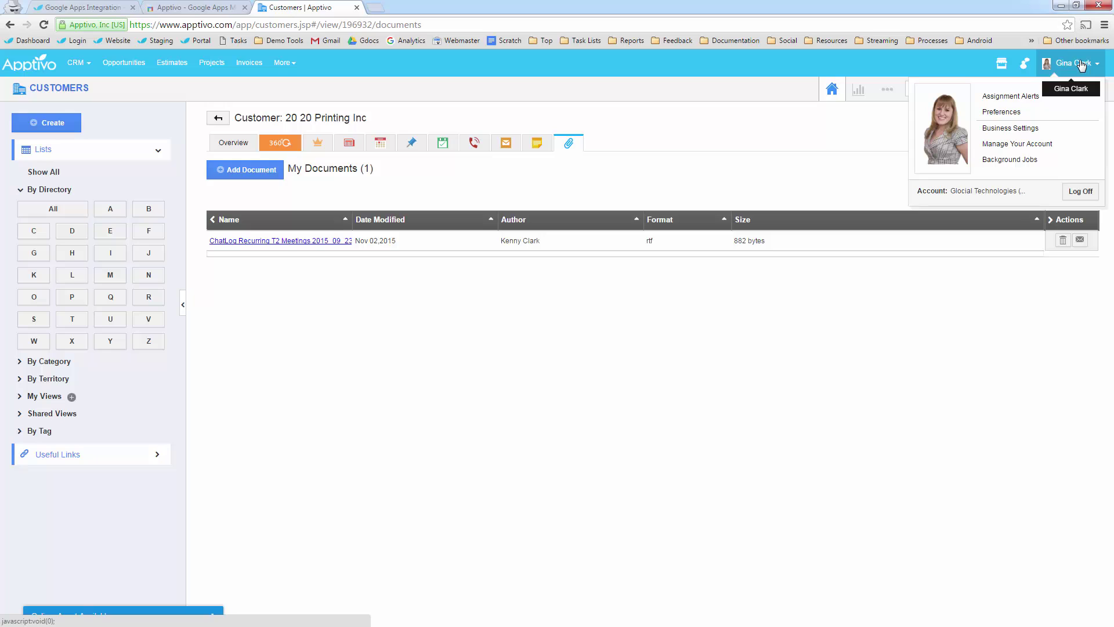
click(1022, 133)
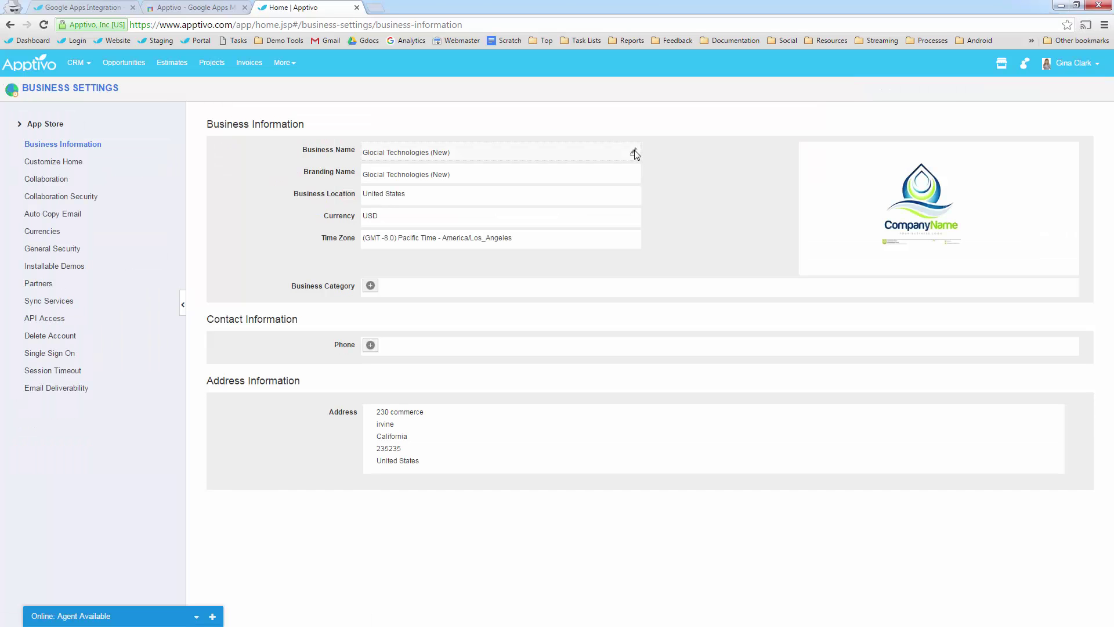
click(66, 307)
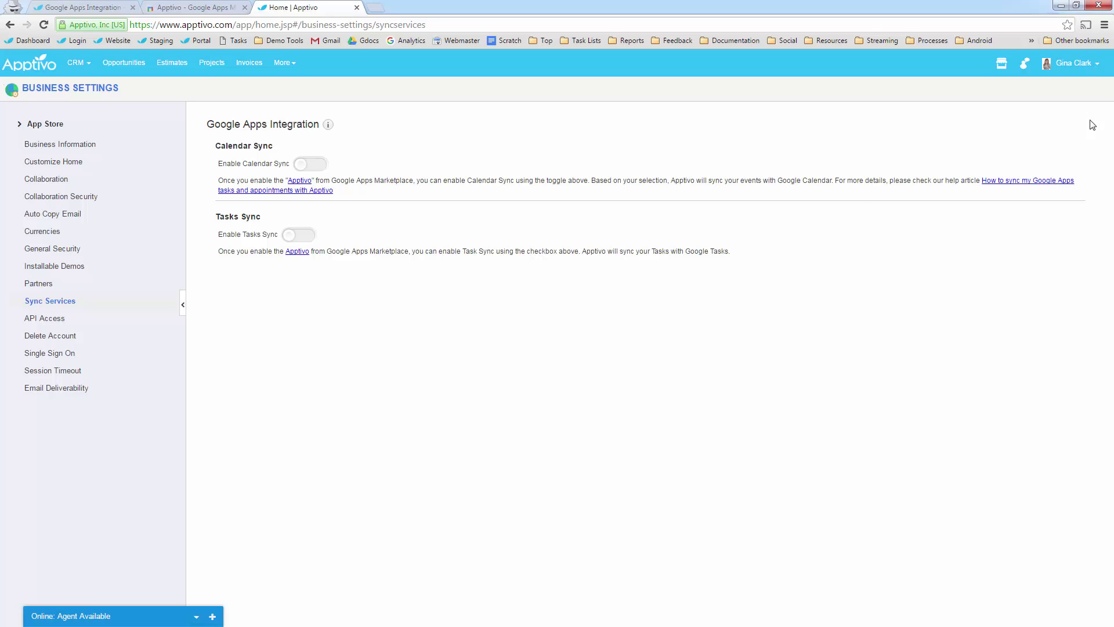
Revisit Apptivo's Google Apps Marketplace listing, and return to the My Agenda home page in Apptivo.
click(1077, 63)
click(191, 7)
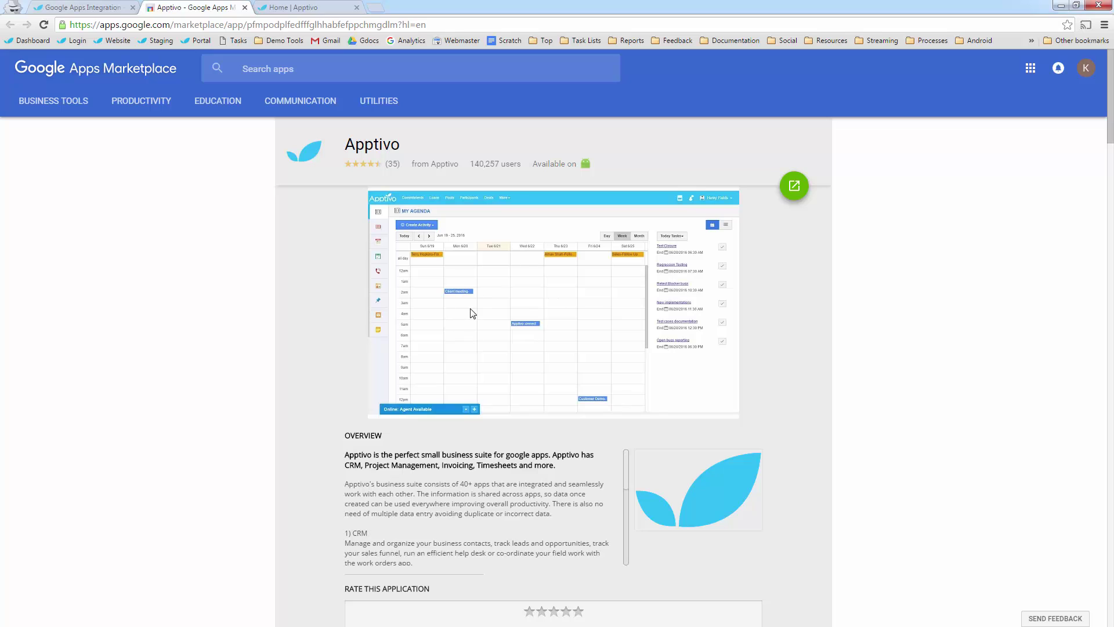
click(286, 7)
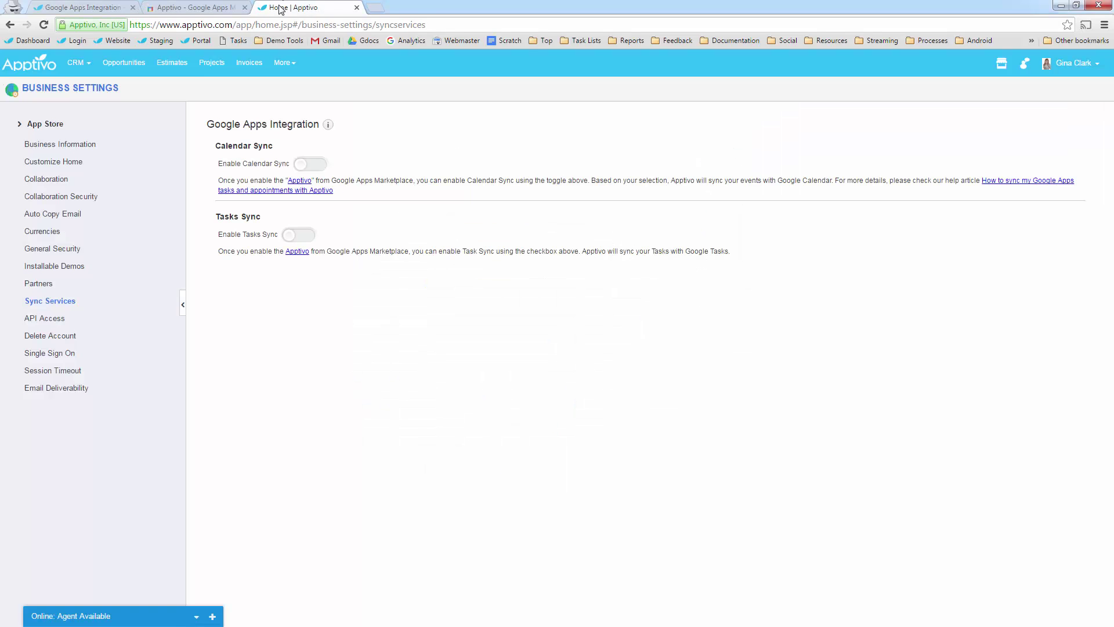
click(36, 75)
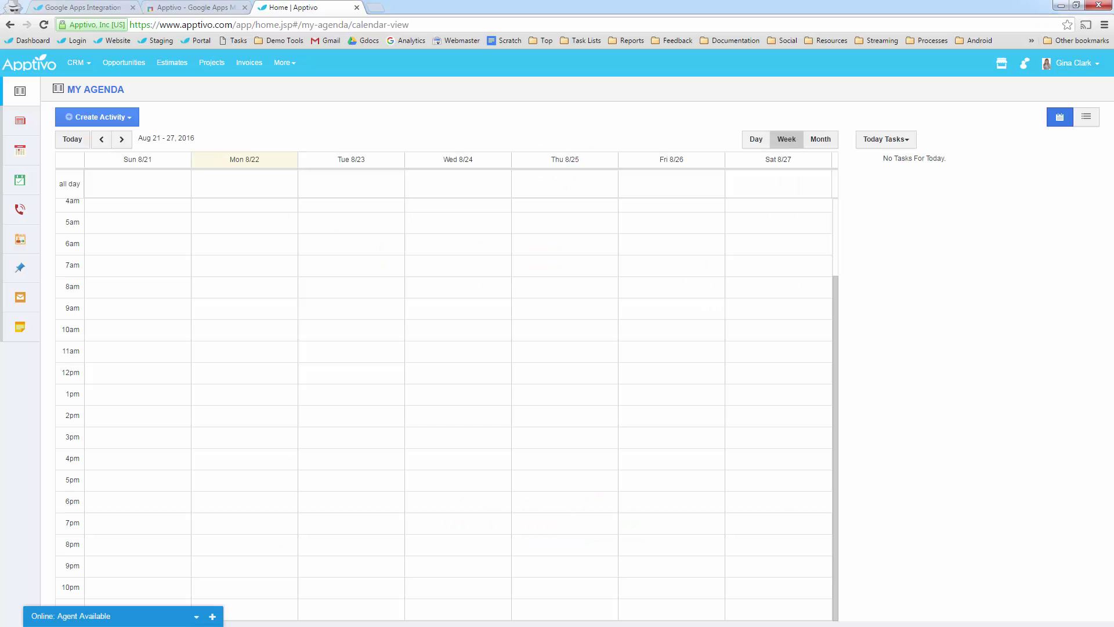
Open the existing Gmail IMAP account from the email preferences for editing.
click(1069, 68)
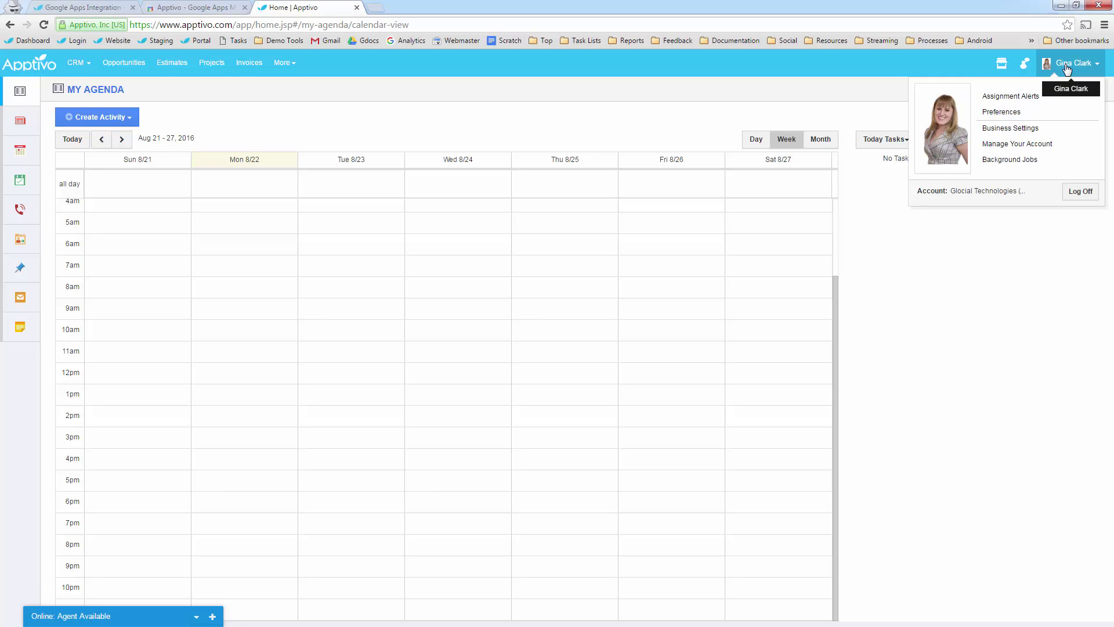
click(994, 115)
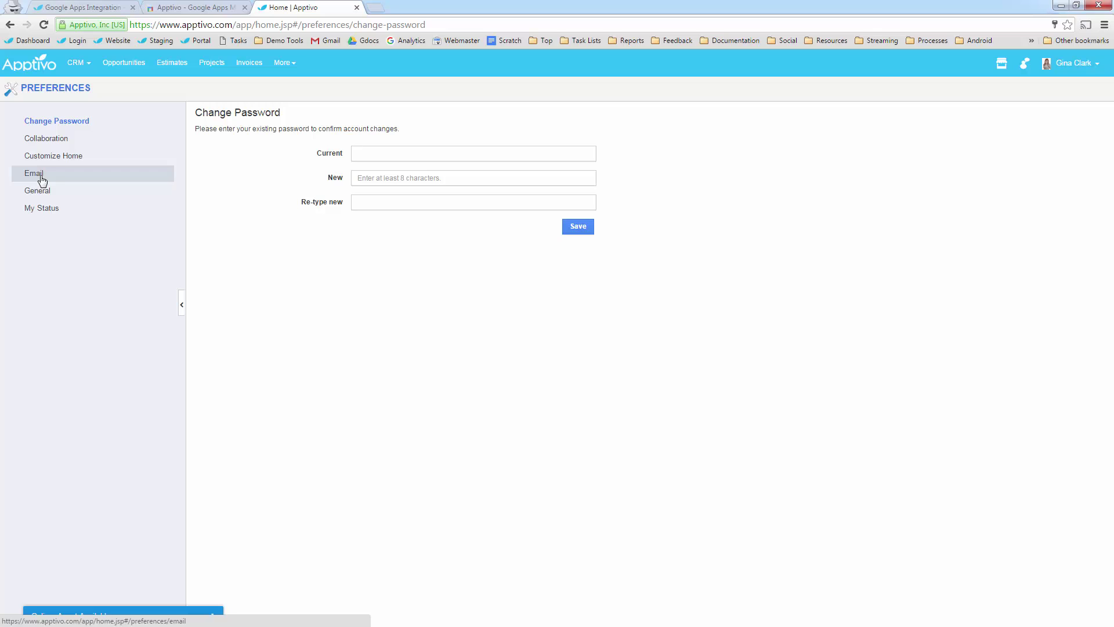
click(41, 179)
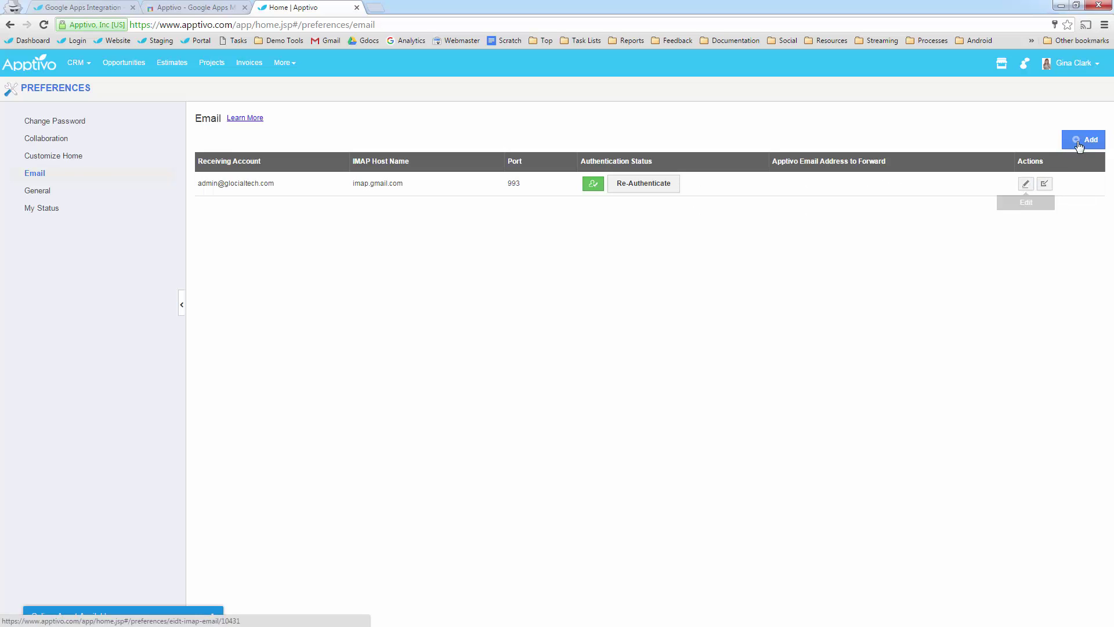
click(1025, 183)
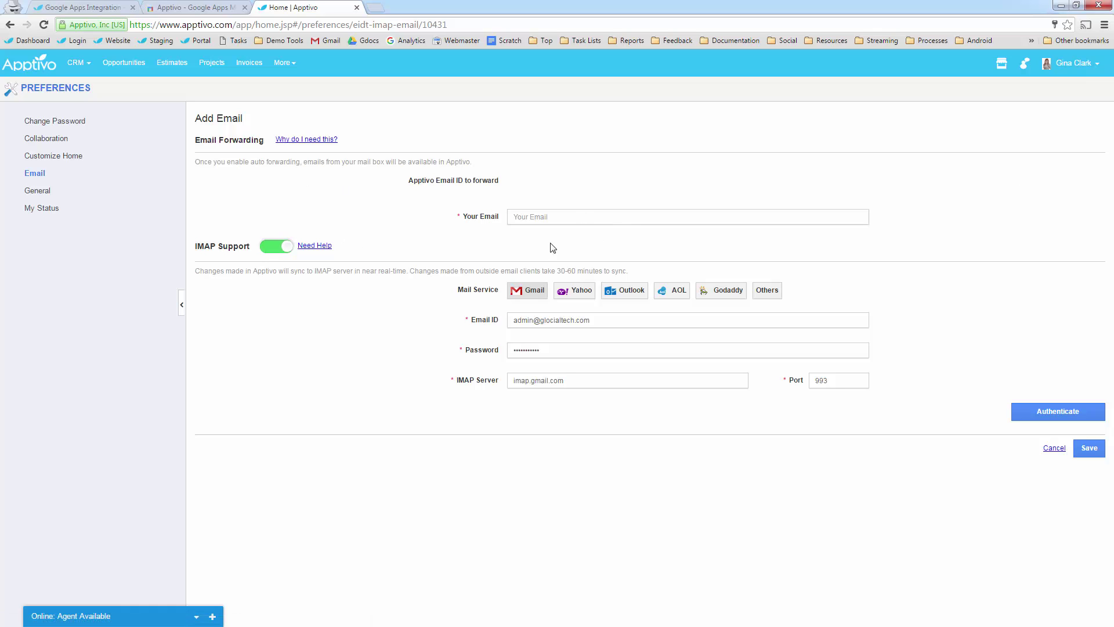
Copy the account's IMAP email ID into the Your Email field for email forwarding.
triple_click(584, 327)
key(ctrl+c)
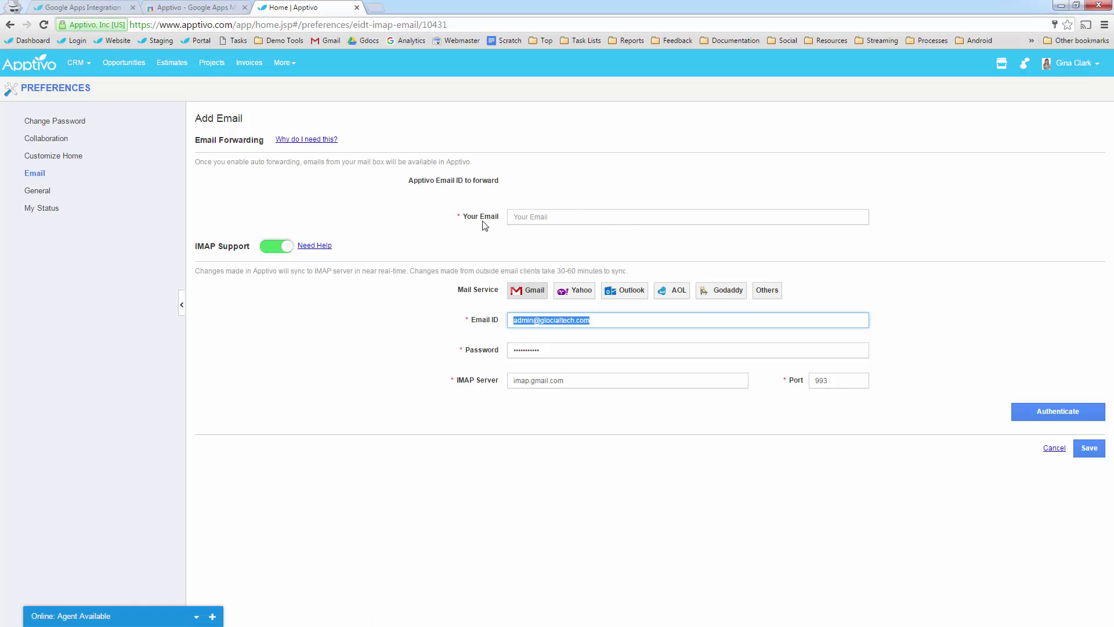
click(564, 215)
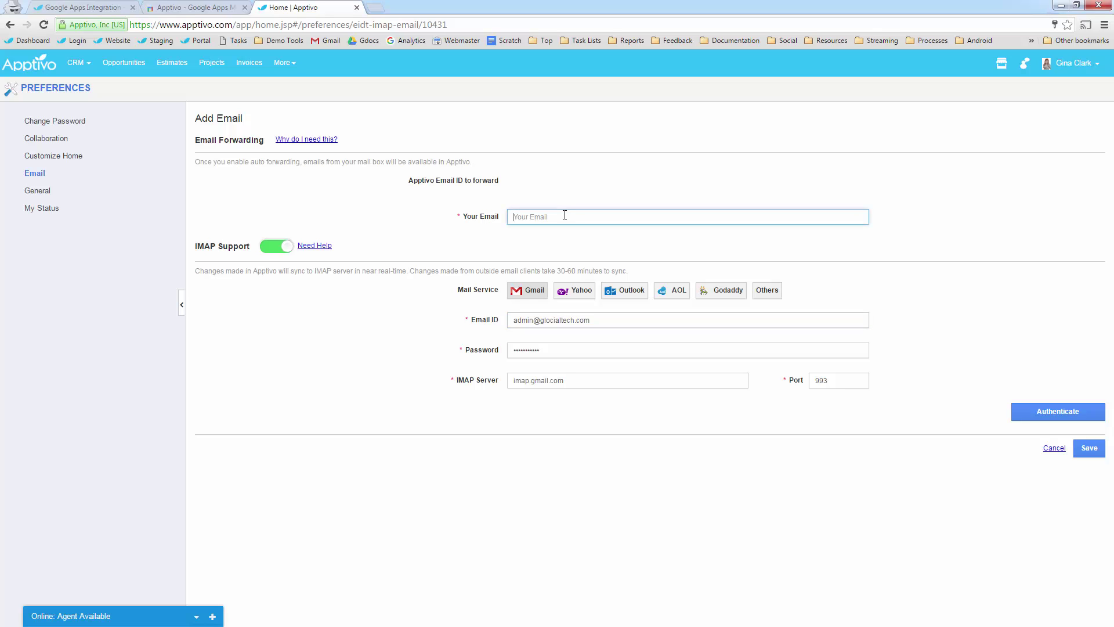
key(ctrl+v)
Switch IMAP support off and on again, re-entering the same address in the Your Email field.
click(270, 248)
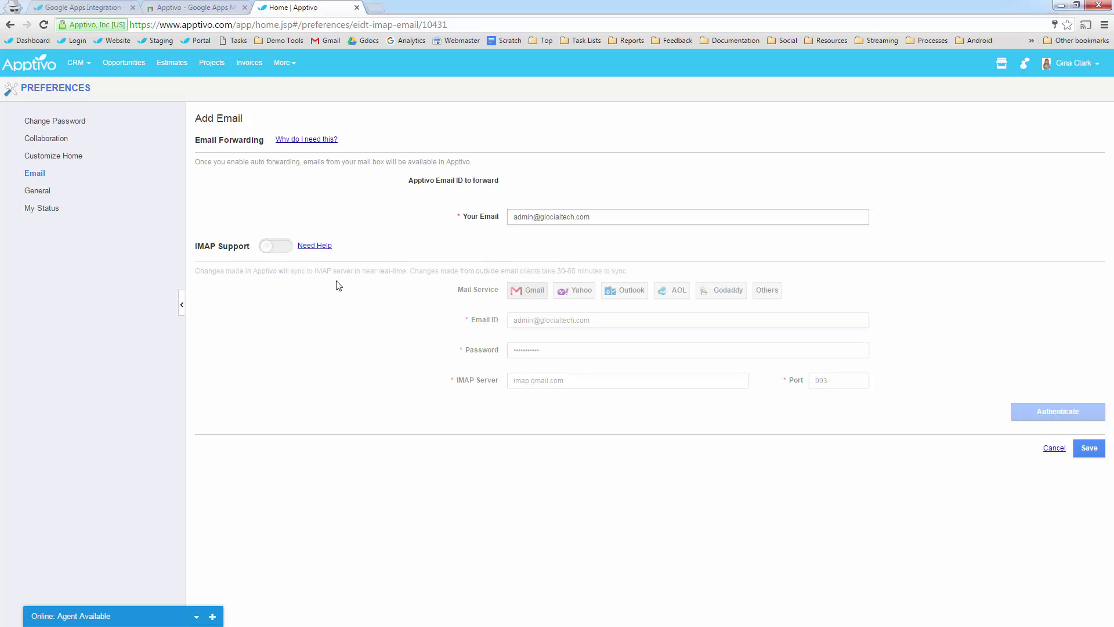
drag(596, 219, 385, 222)
key(ctrl+c)
key(BackSpace)
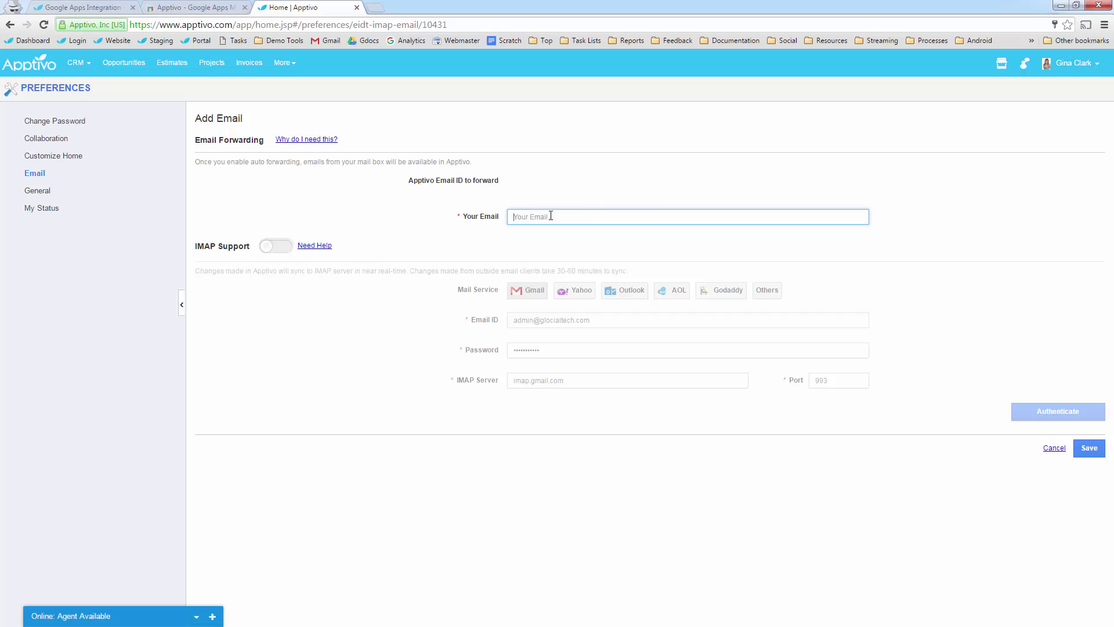
key(ctrl+v)
click(273, 248)
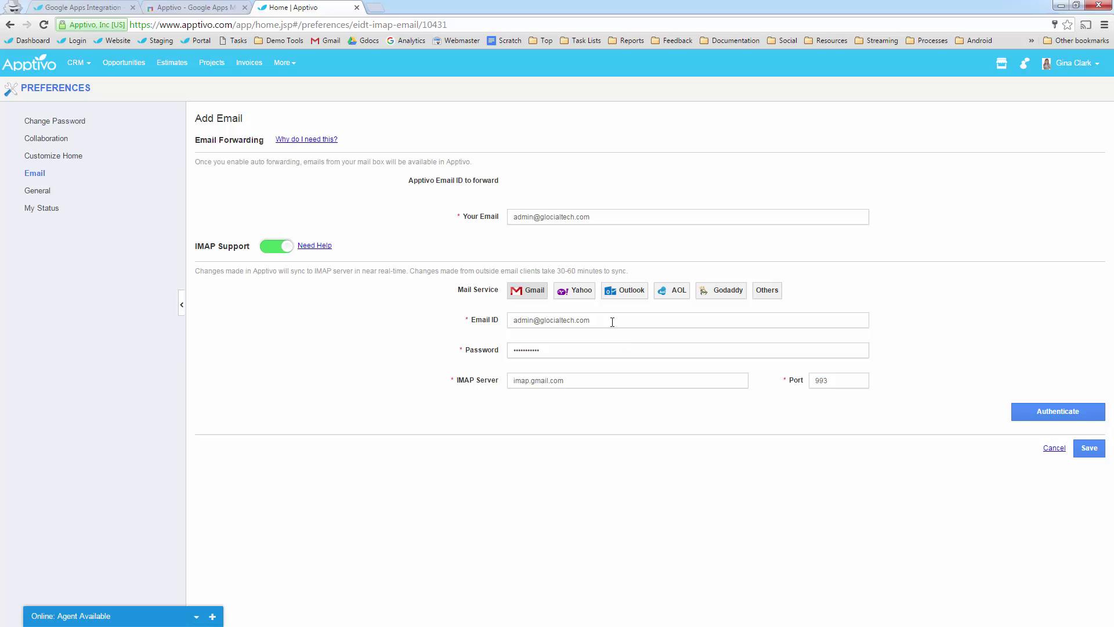
Authenticate the Gmail IMAP account using its existing email ID, password, server and port.
drag(612, 322, 476, 323)
key(Tab)
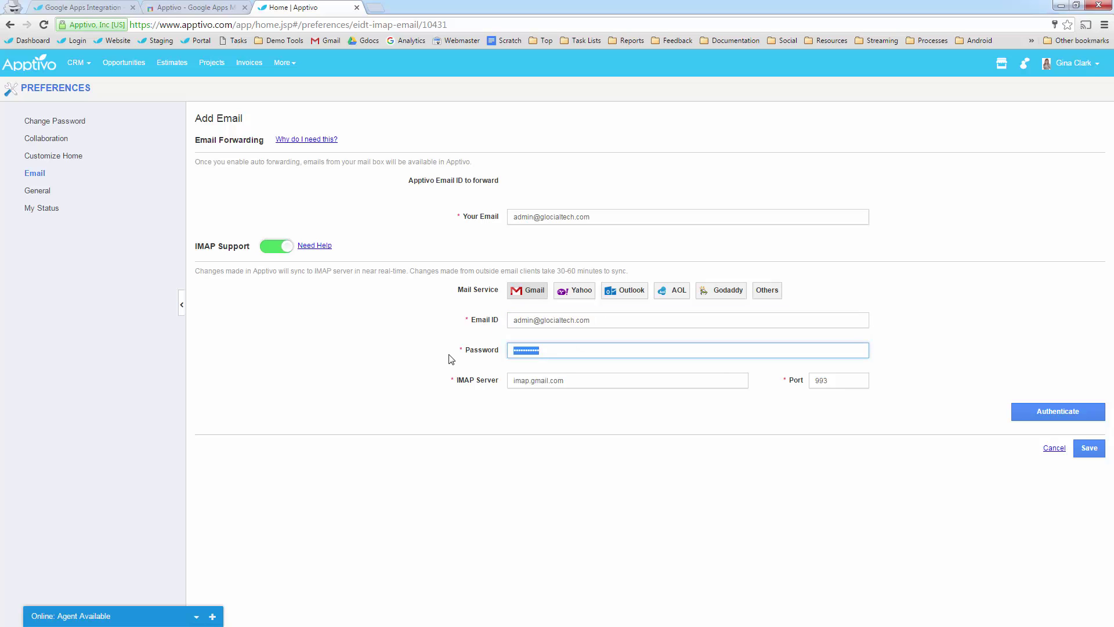
click(732, 409)
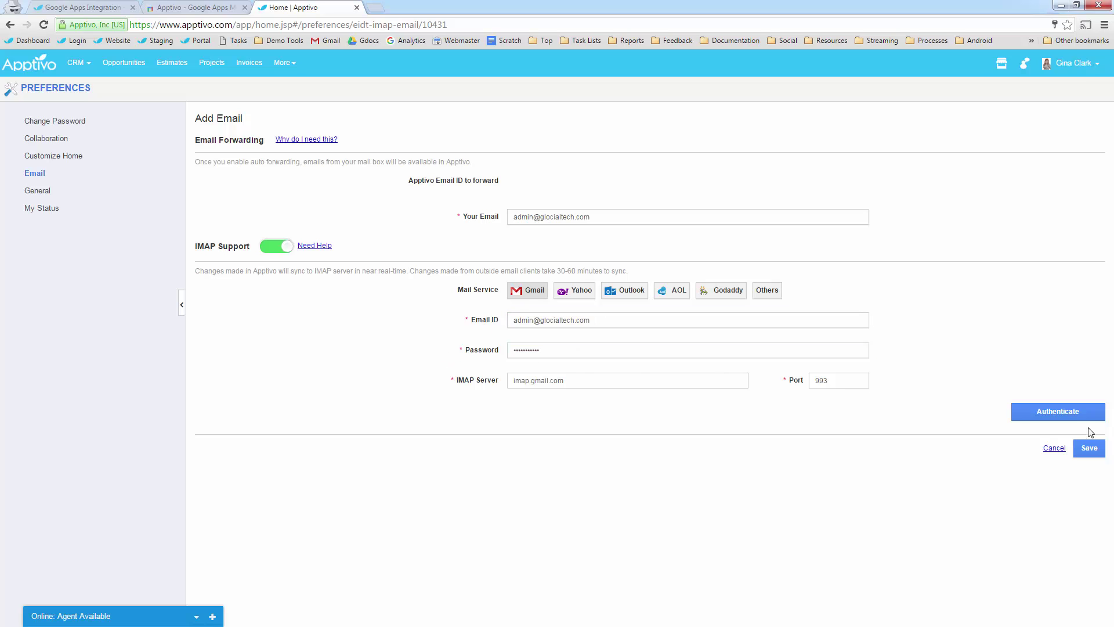
click(1075, 413)
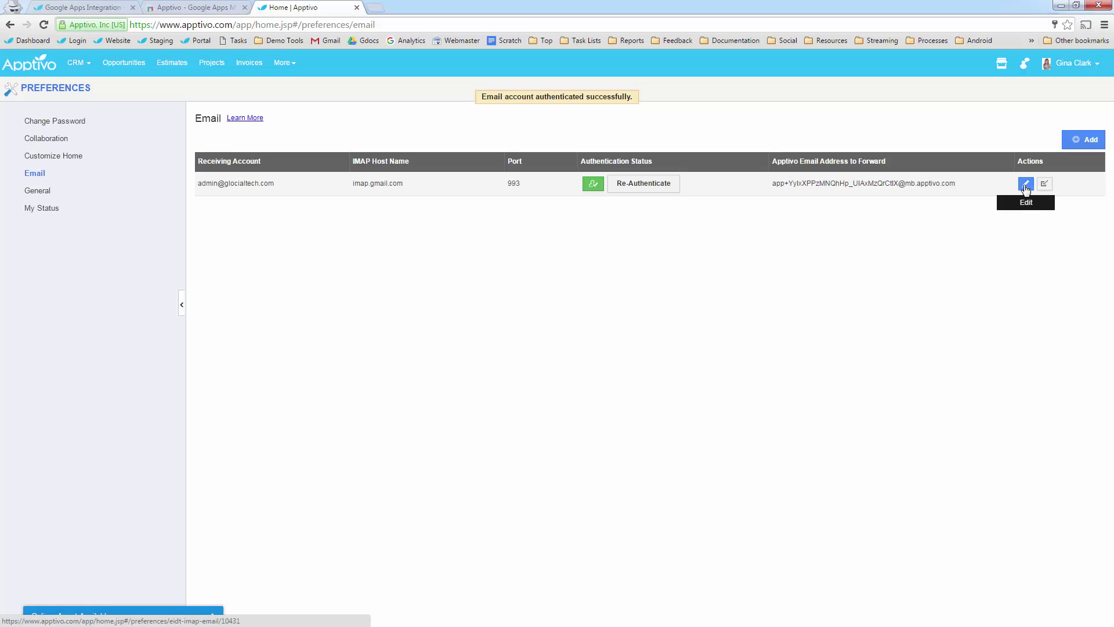
Reopen the authenticated email account for editing and copy its Apptivo email ID for forwarding.
click(1026, 183)
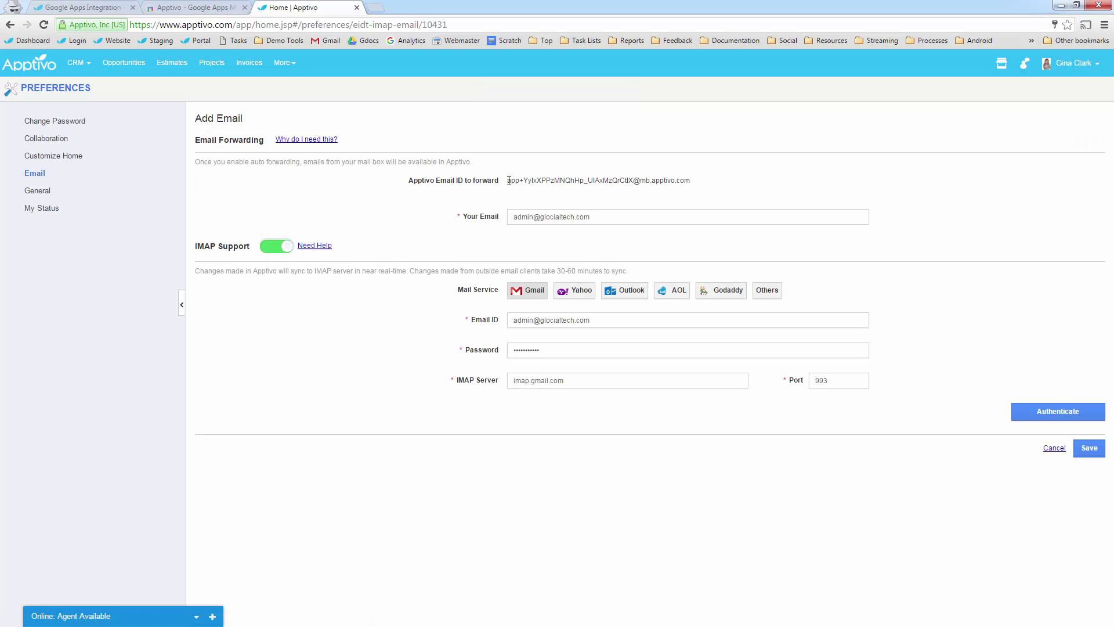
drag(508, 181, 690, 180)
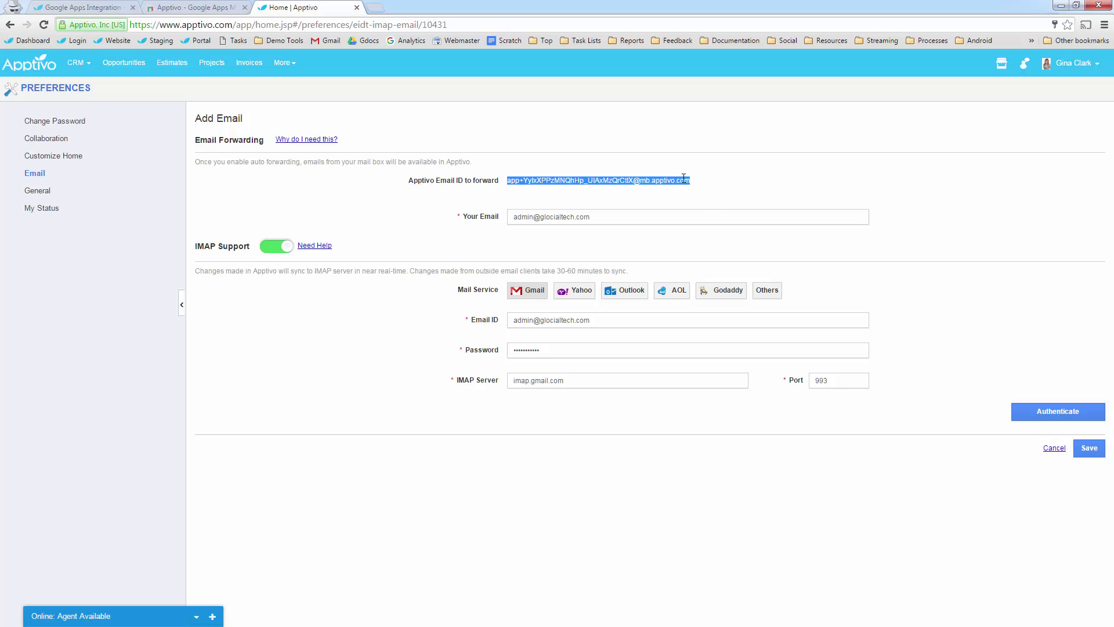
right_click(683, 177)
click(694, 188)
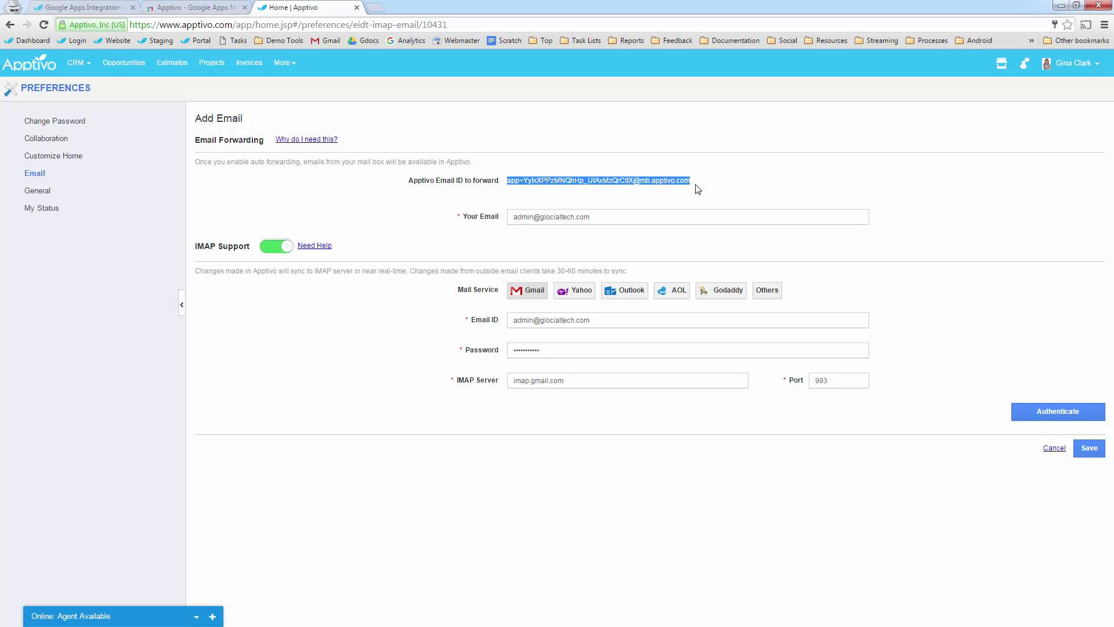
click(304, 212)
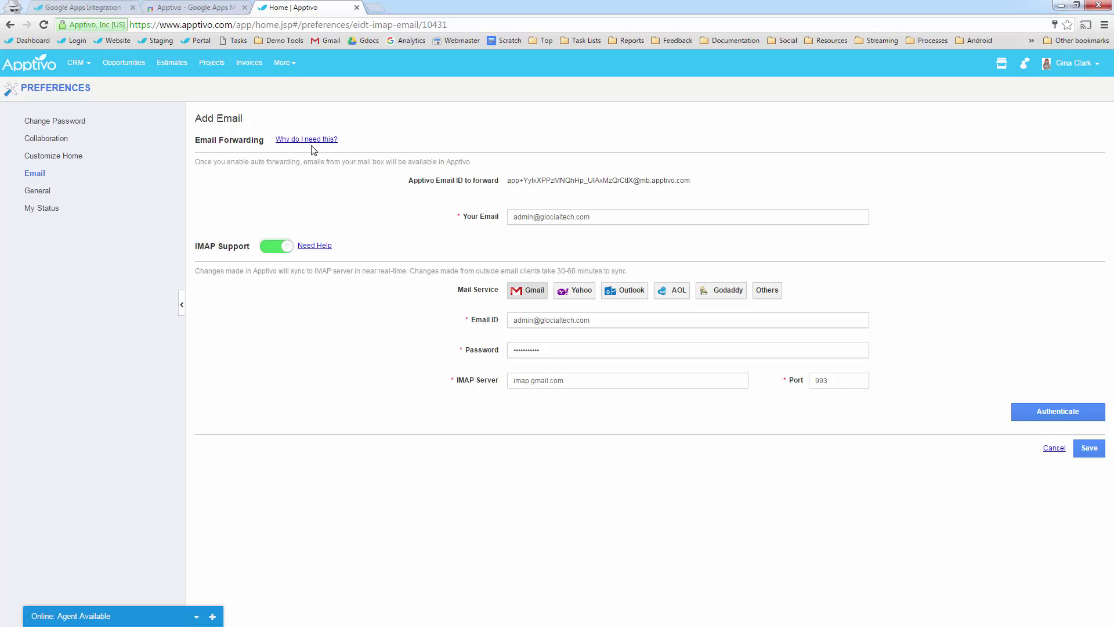
Switch from the Apptivo marketplace listing to Gmail and open its Forwarding and POP/IMAP settings.
click(220, 10)
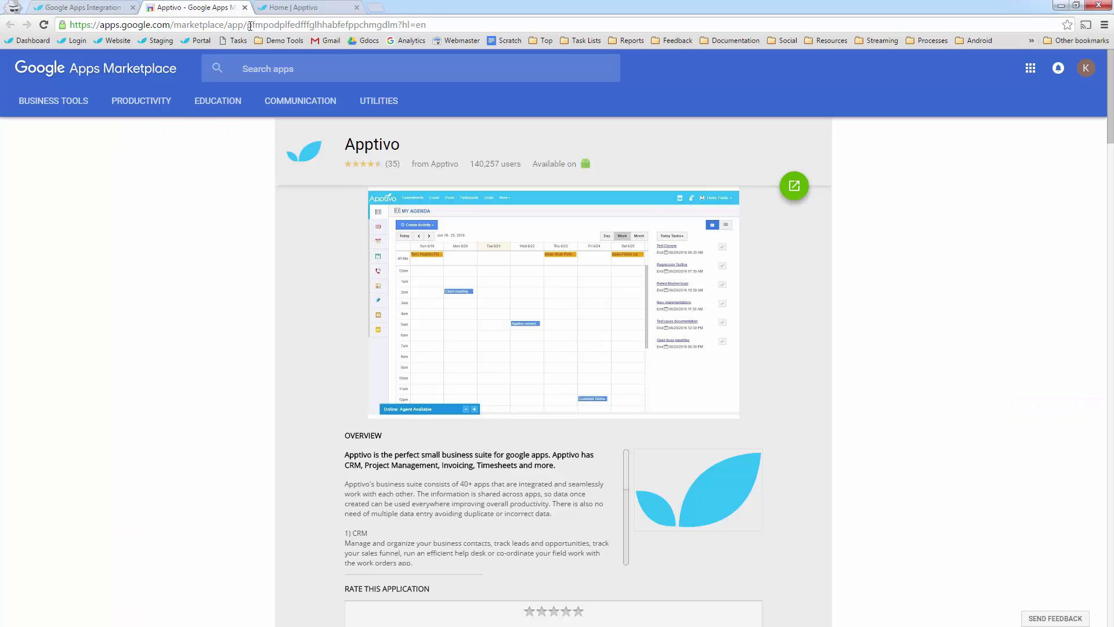
click(327, 41)
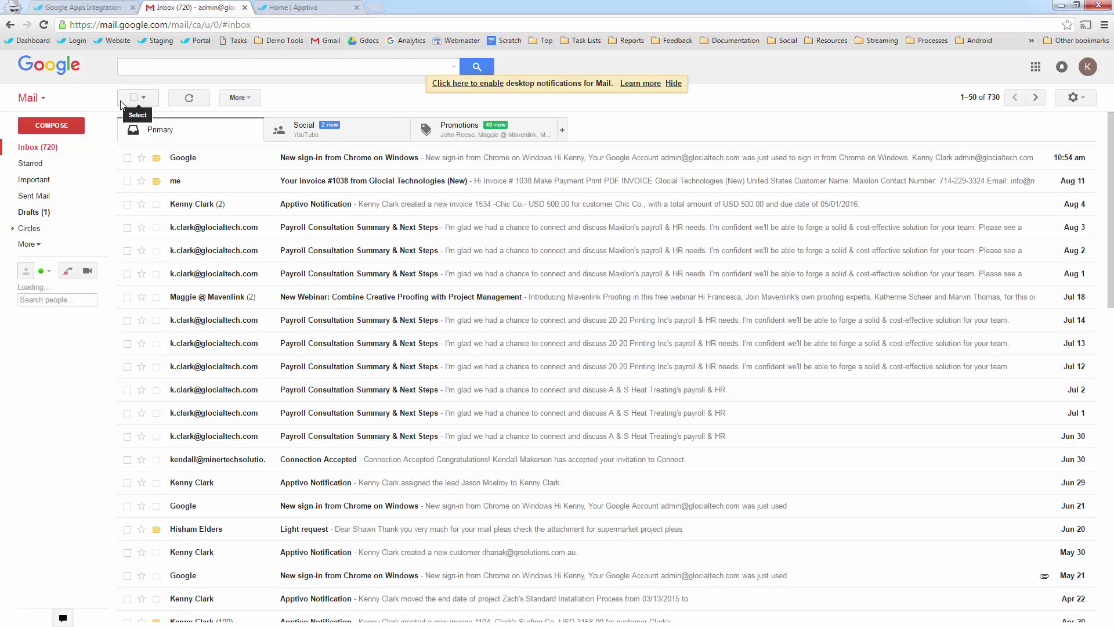
click(1077, 100)
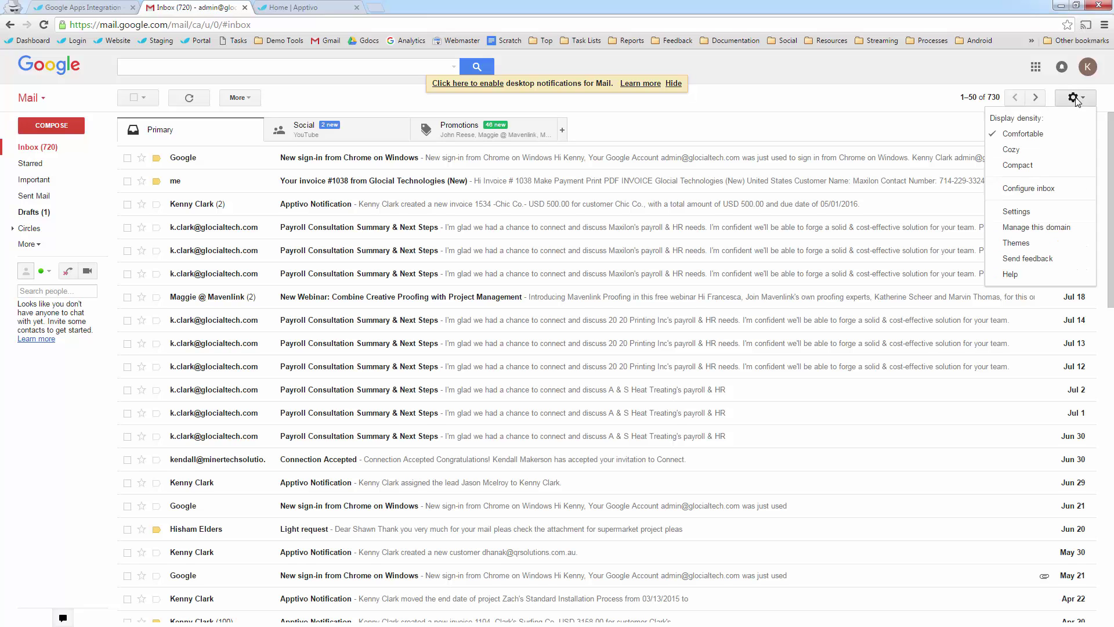
click(1027, 213)
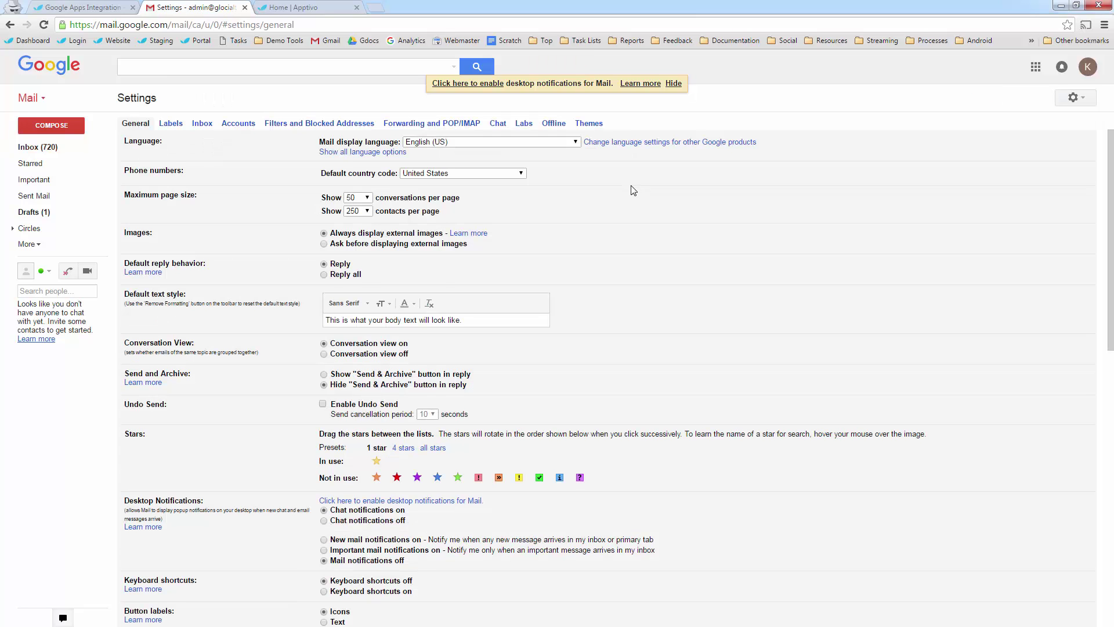
click(429, 124)
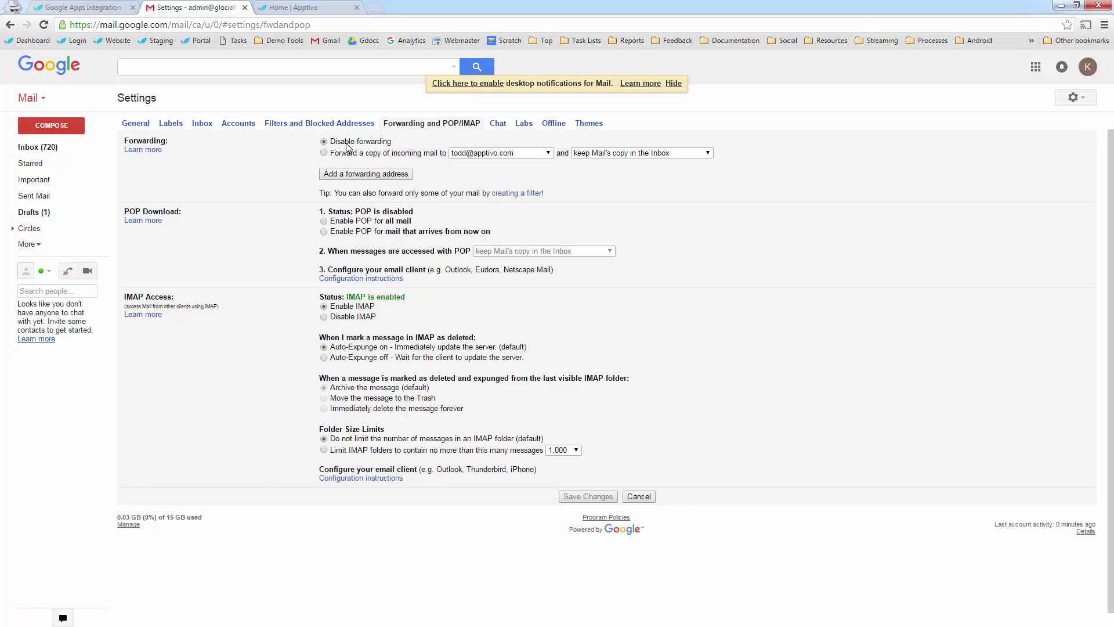
Add the copied Apptivo email ID as a new Gmail forwarding address and approve sending the confirmation code.
click(340, 175)
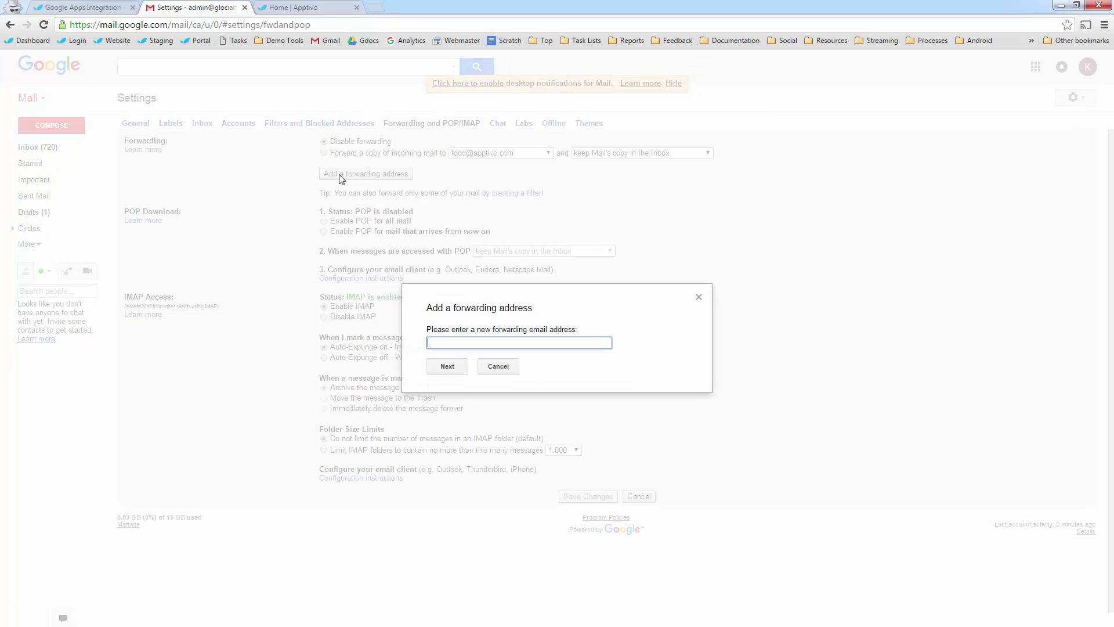
right_click(476, 342)
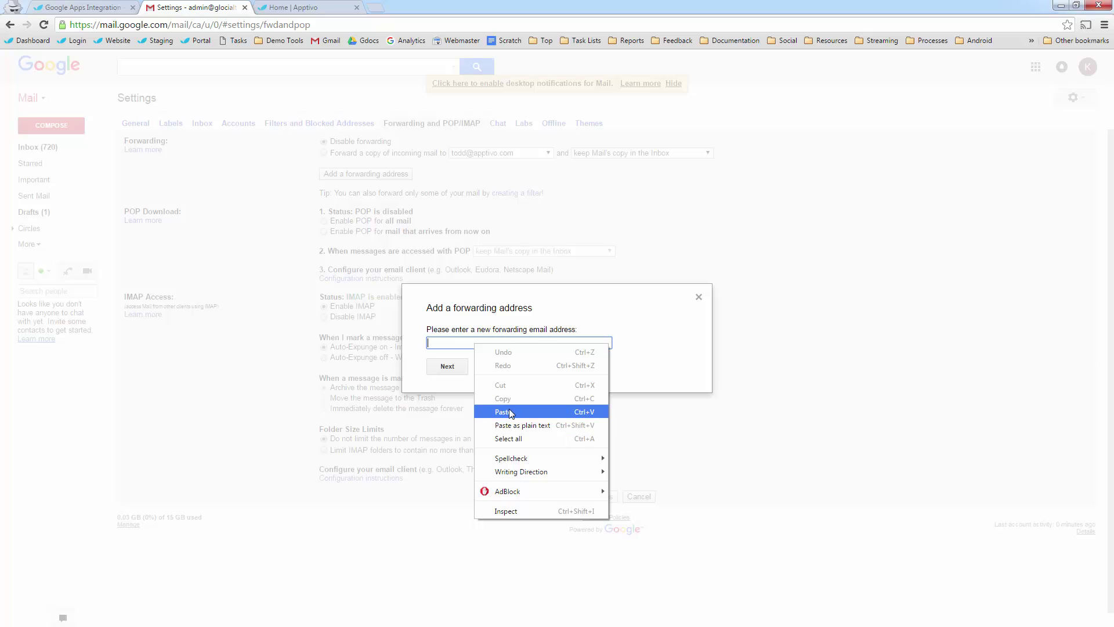
click(509, 412)
click(447, 366)
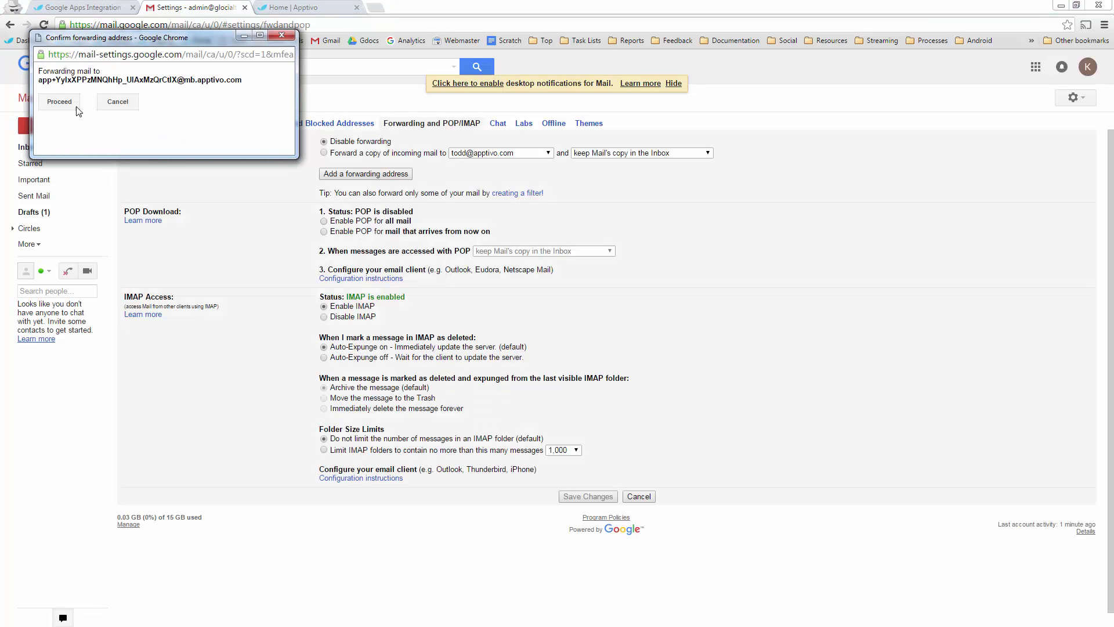
click(65, 105)
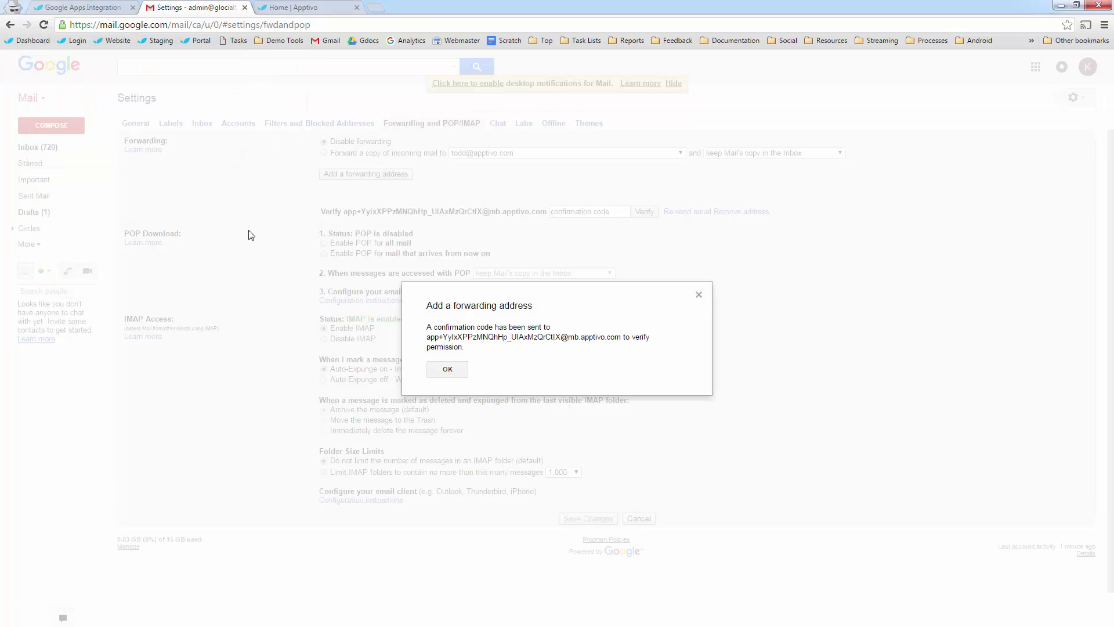
click(448, 369)
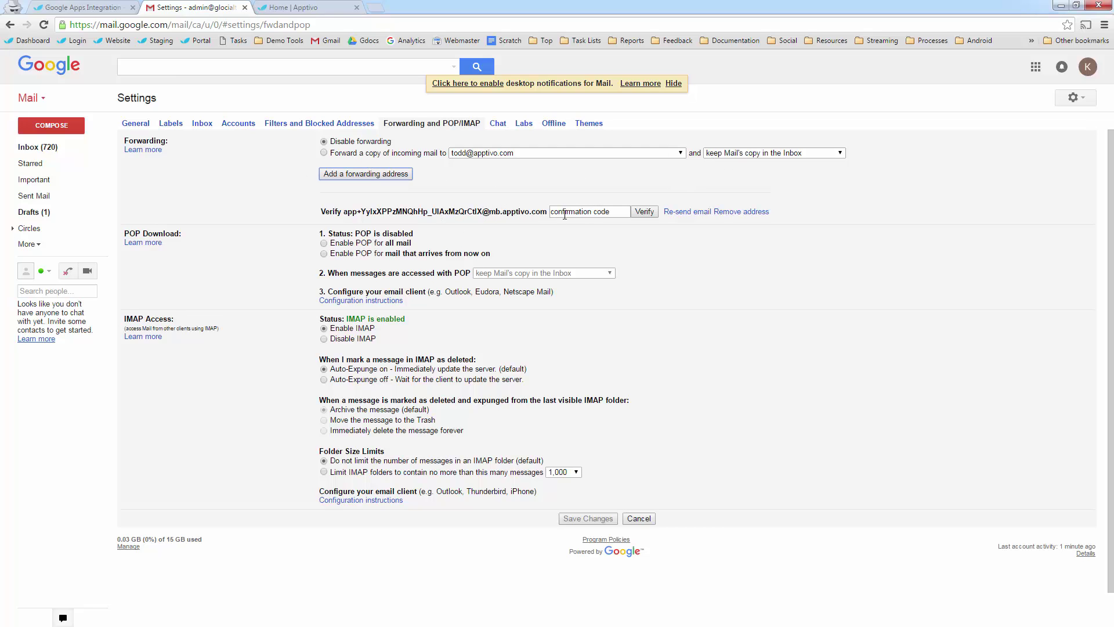
Switch to Apptivo, open the Gmail Forwarding Confirmation message in the email inbox, and copy its confirmation code.
click(293, 7)
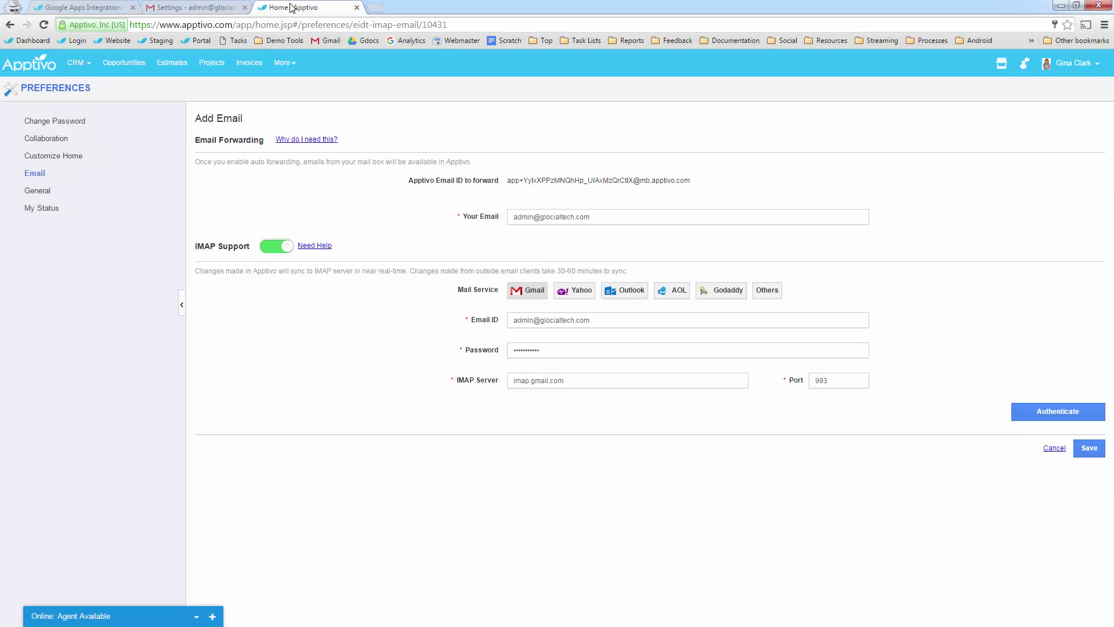
click(36, 70)
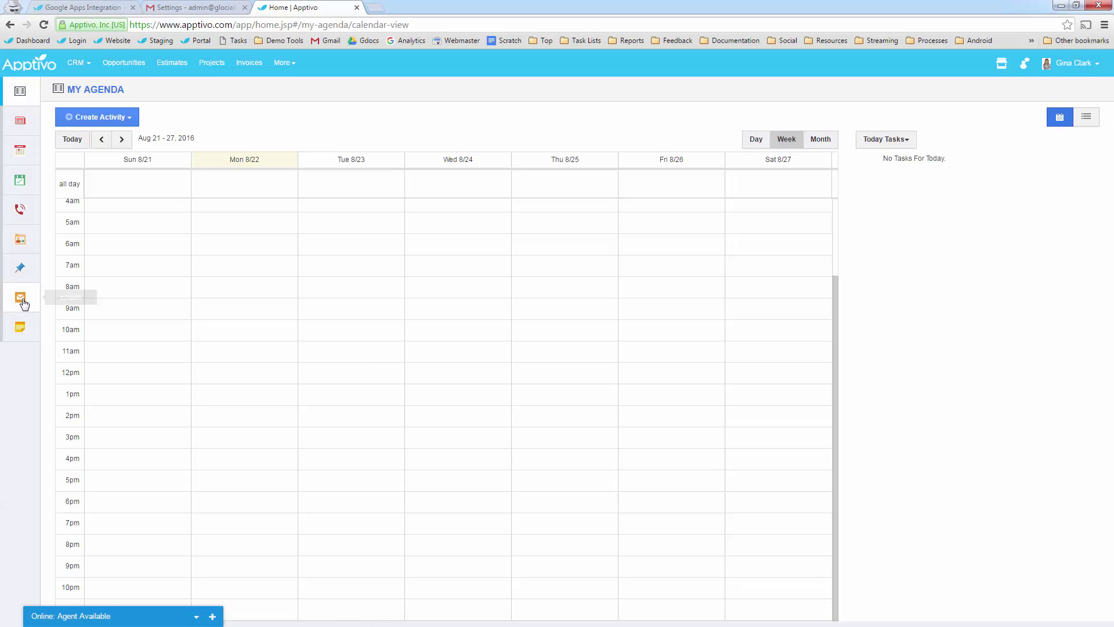
click(20, 299)
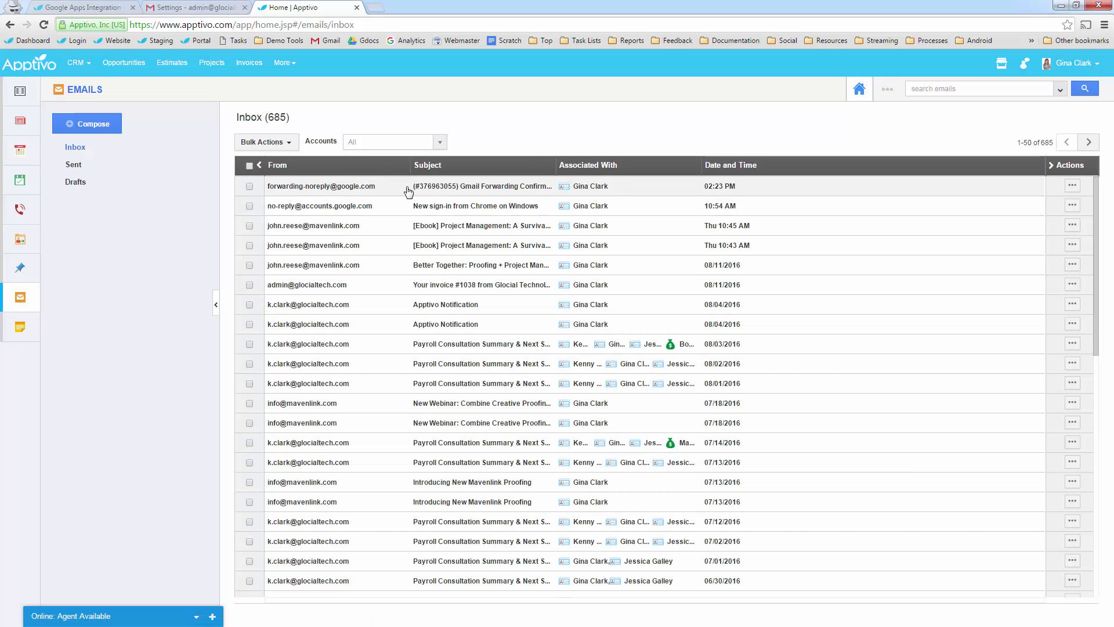
click(512, 186)
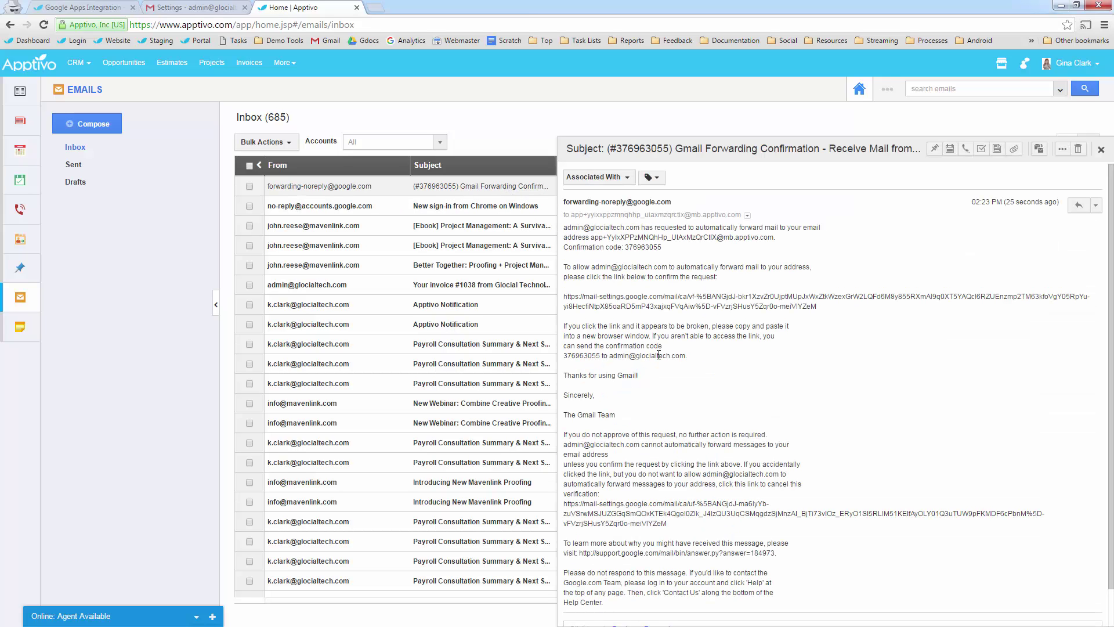
drag(599, 355, 573, 358)
Return to Gmail's forwarding settings and verify the Apptivo forwarding address with the copied confirmation code.
click(191, 9)
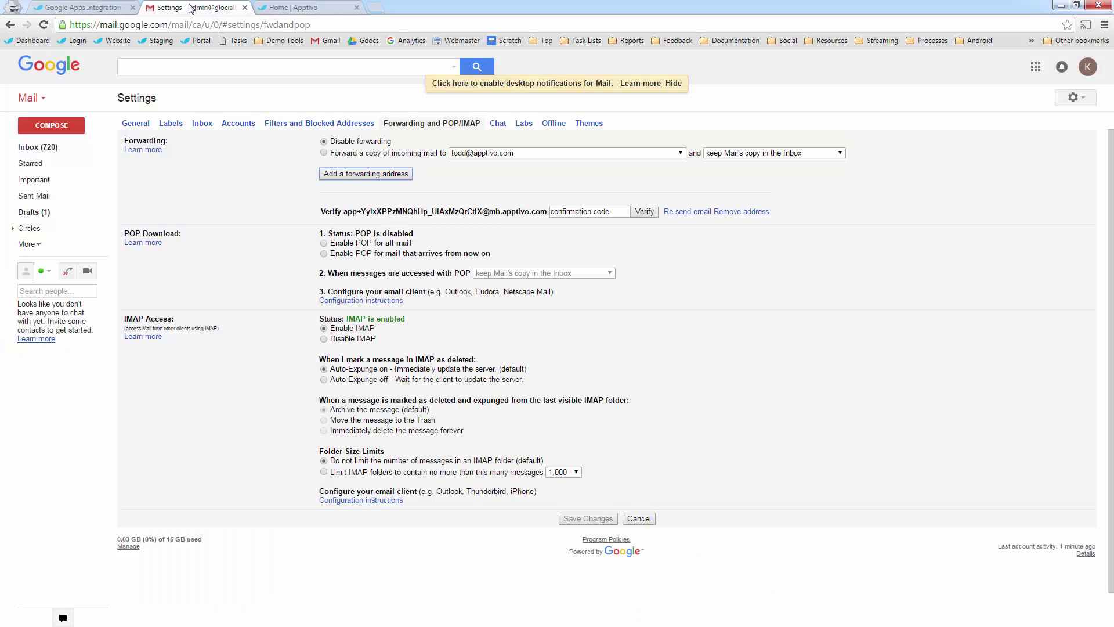
click(568, 213)
key(ctrl+v)
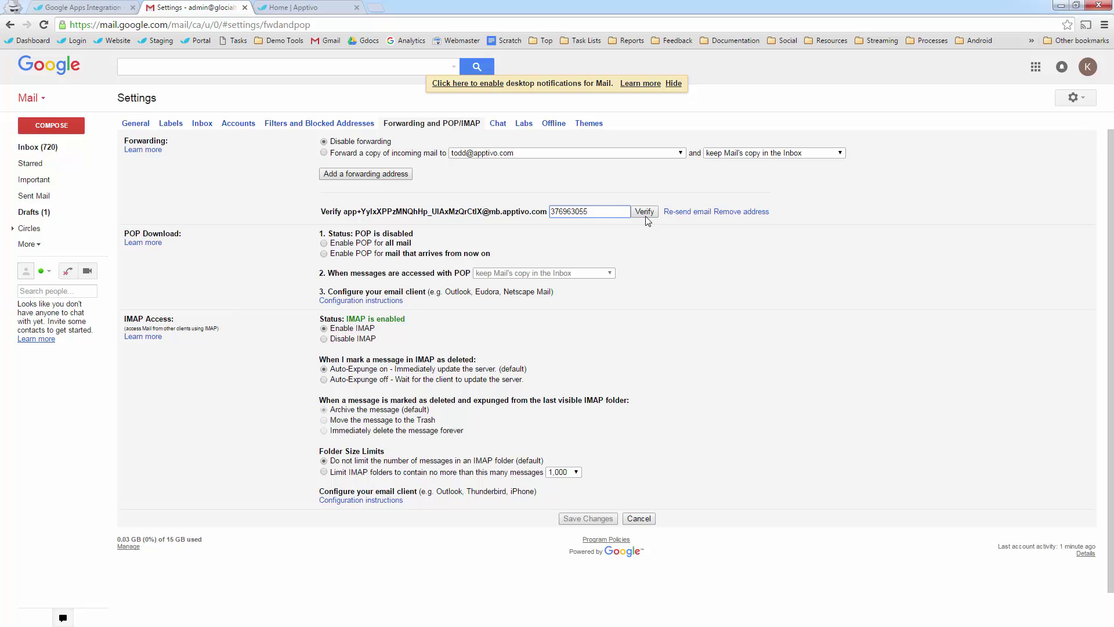
key(Return)
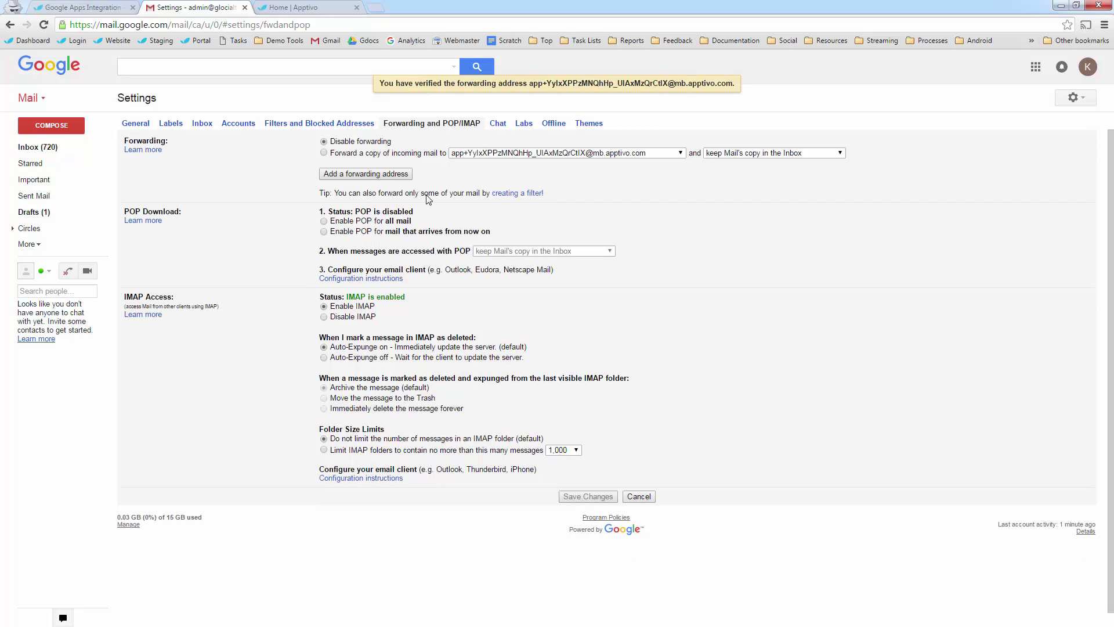
Enable forwarding a copy of incoming mail to the verified Apptivo address, keeping Mail's copy in the Inbox, and save the changes.
click(324, 154)
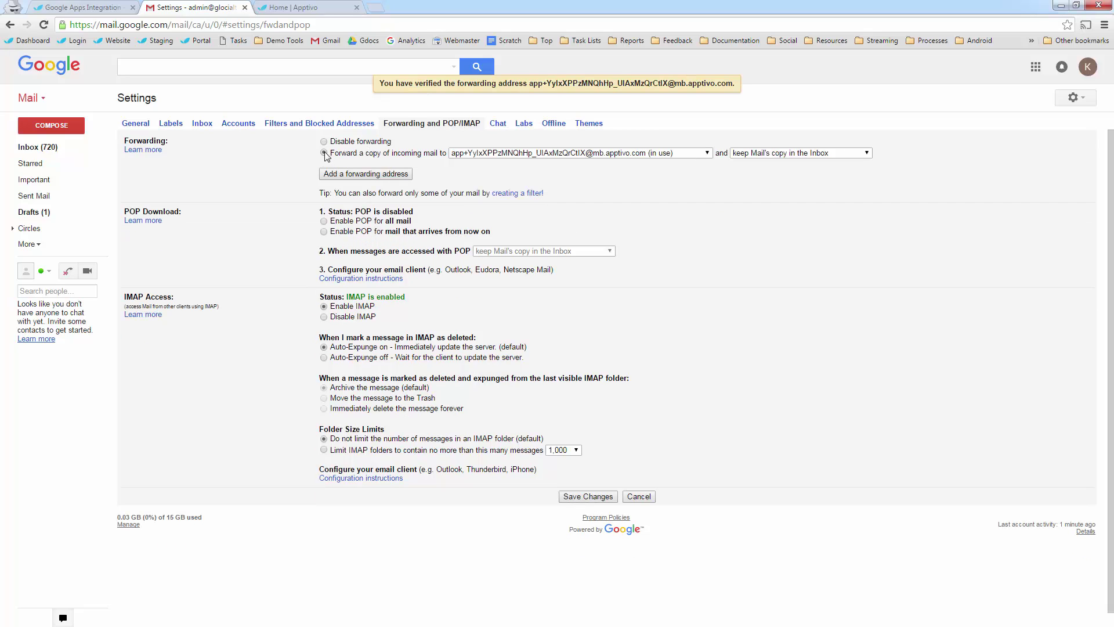
click(540, 157)
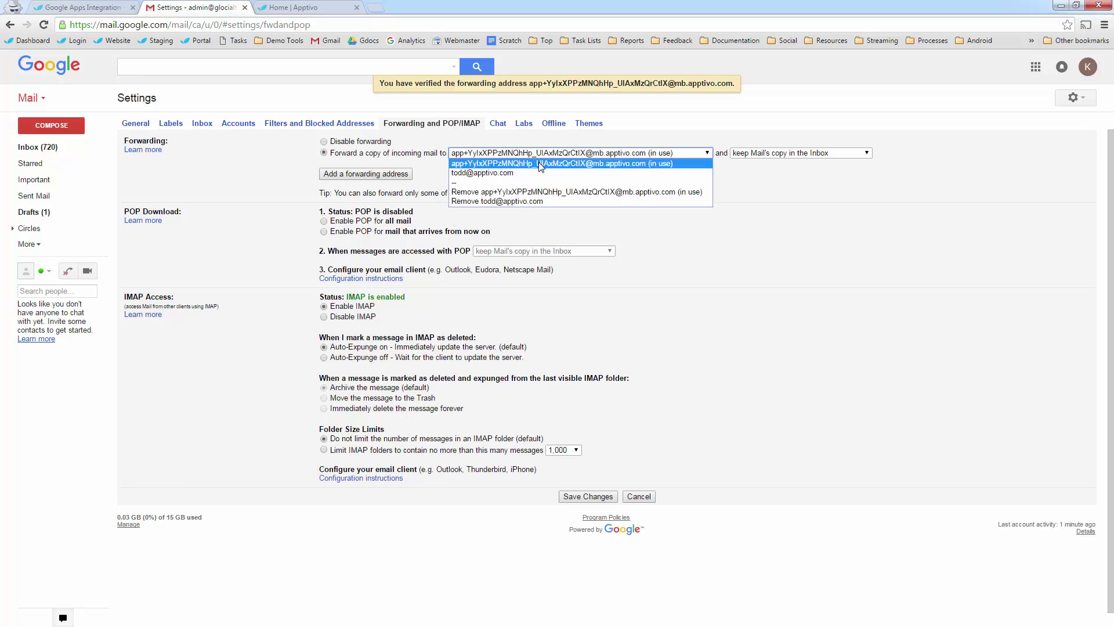
click(564, 164)
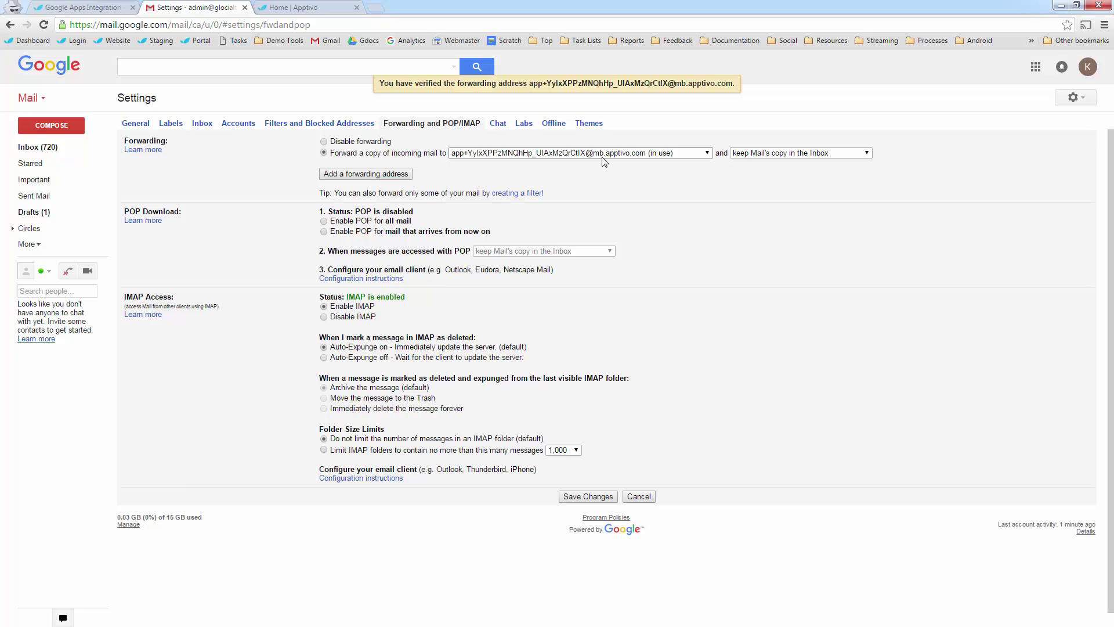
click(578, 498)
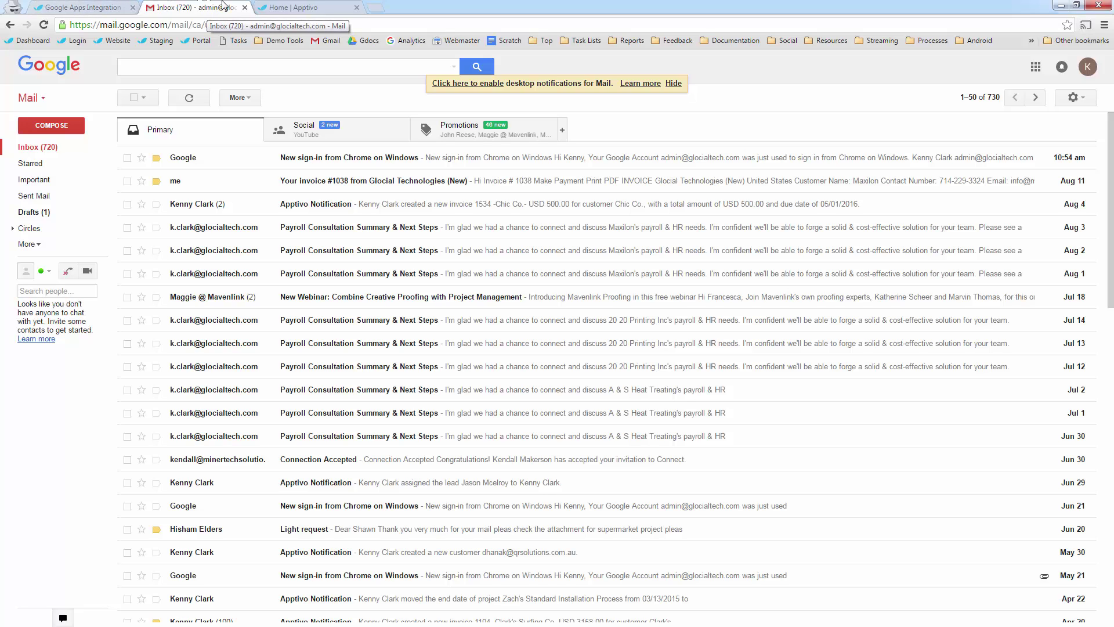
Switch back to Apptivo and open the CRM Contacts list.
click(258, 9)
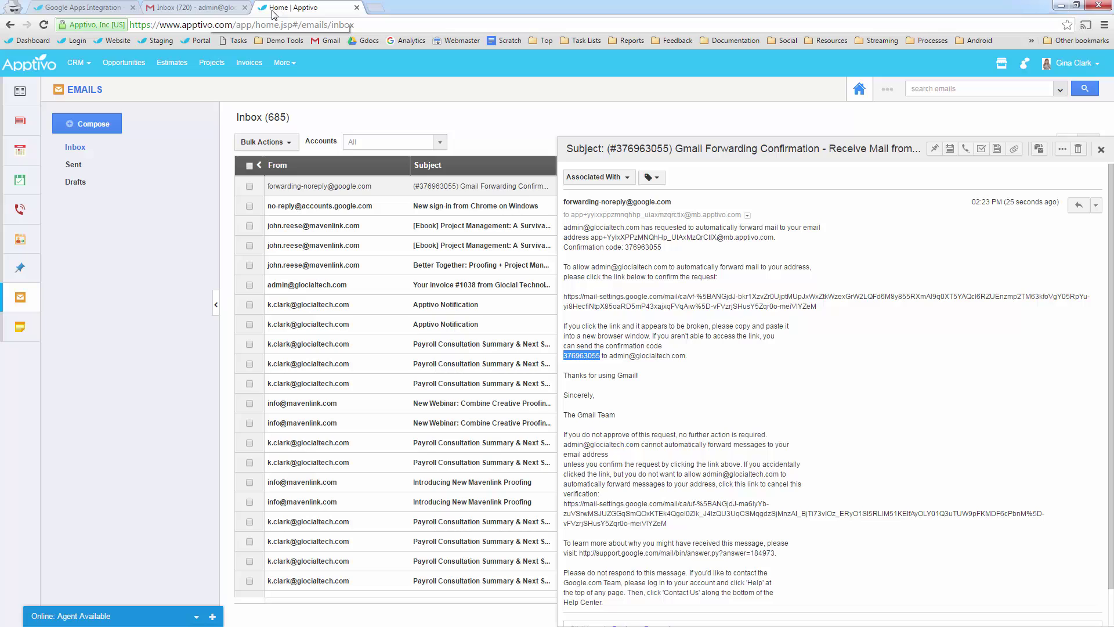
click(75, 65)
click(96, 110)
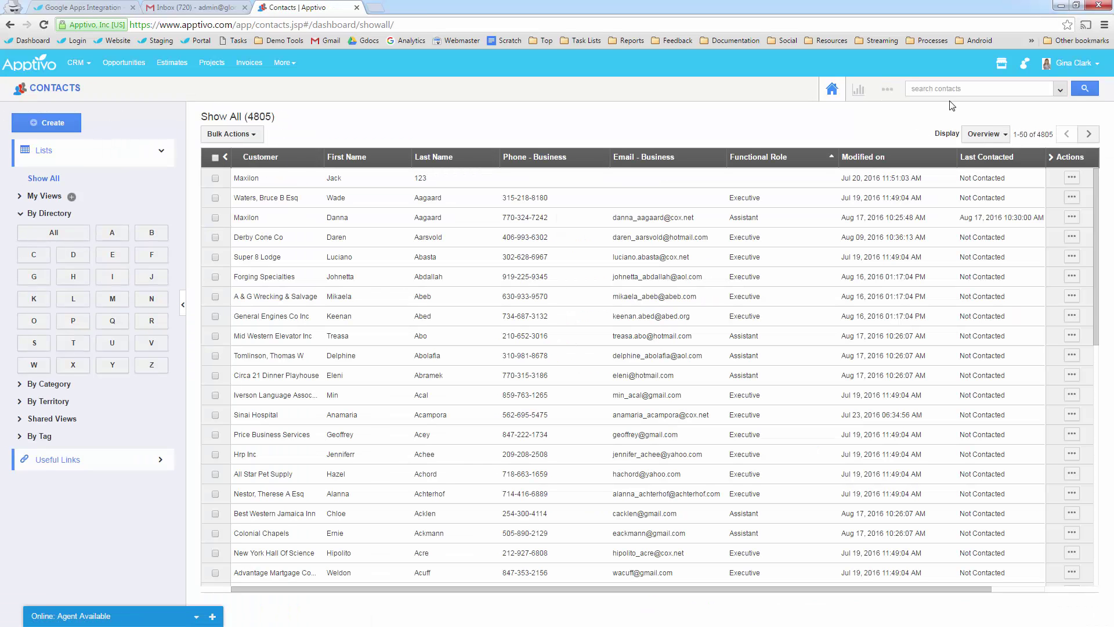
Search the contacts for the first name "maxine", open the match belonging to customer Maxilon, and view that contact's emails.
click(961, 89)
text(maxine)
key(Return)
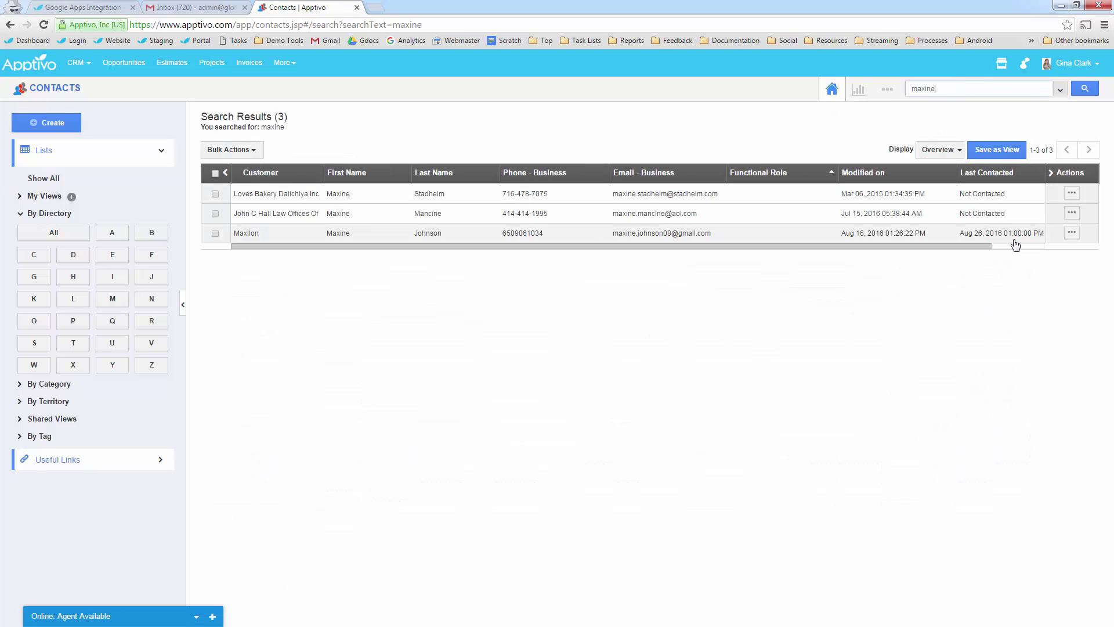
click(1071, 233)
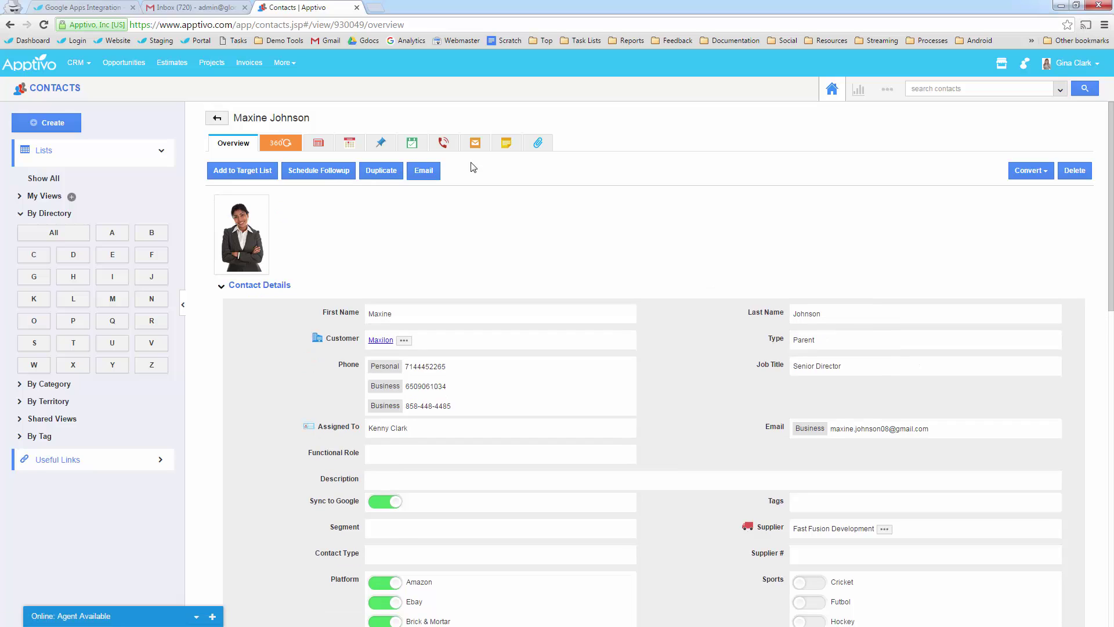
click(480, 149)
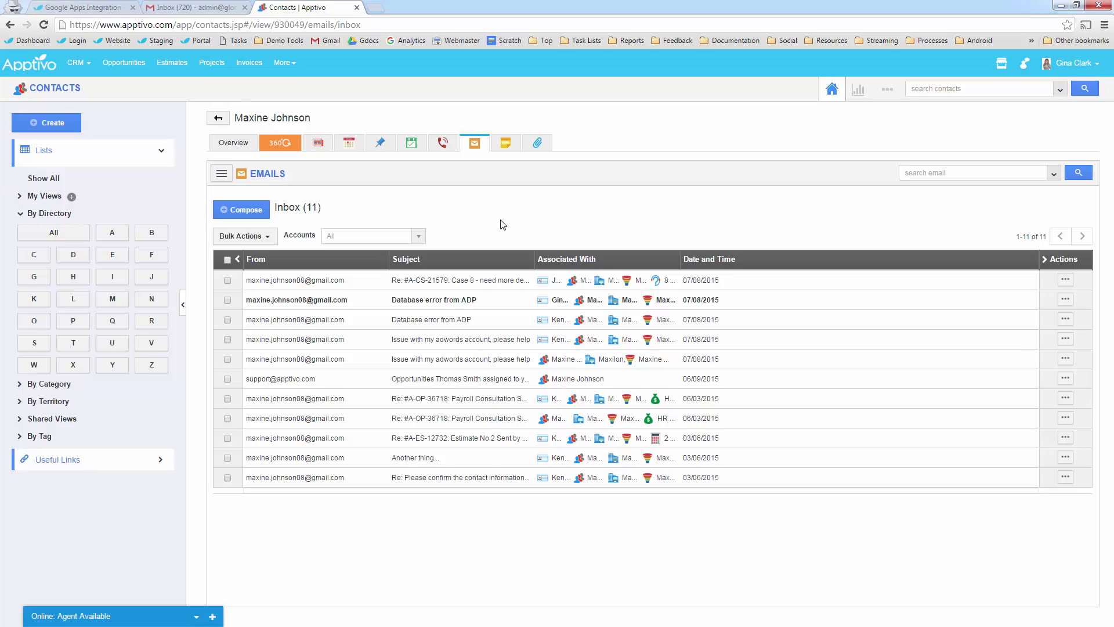
Return to the CRM Contacts list and open the Contacts app settings.
click(77, 62)
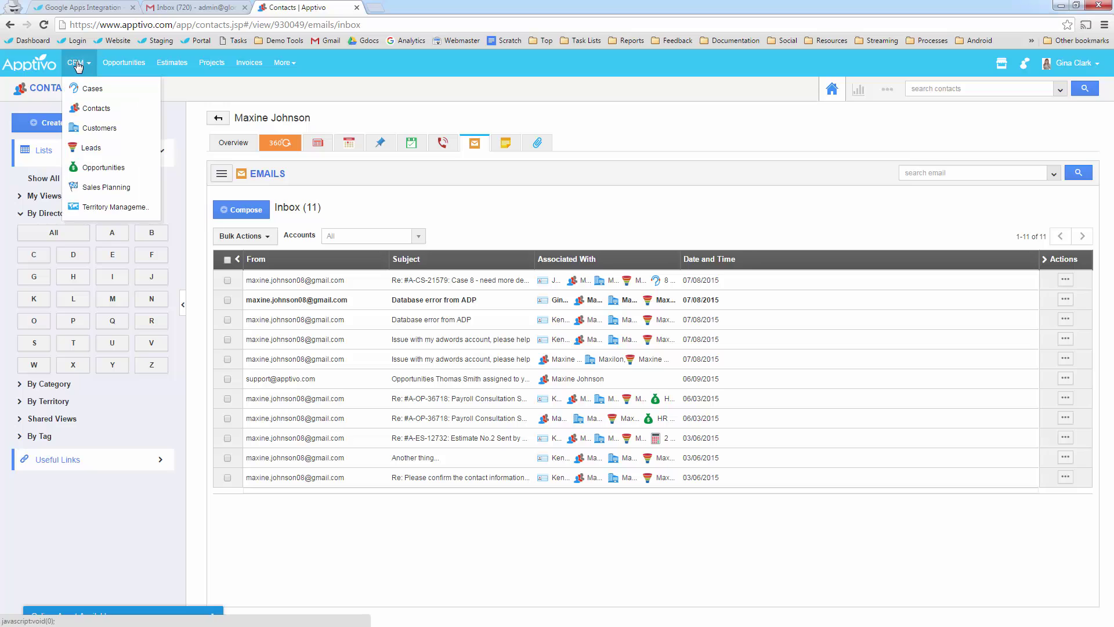
click(96, 109)
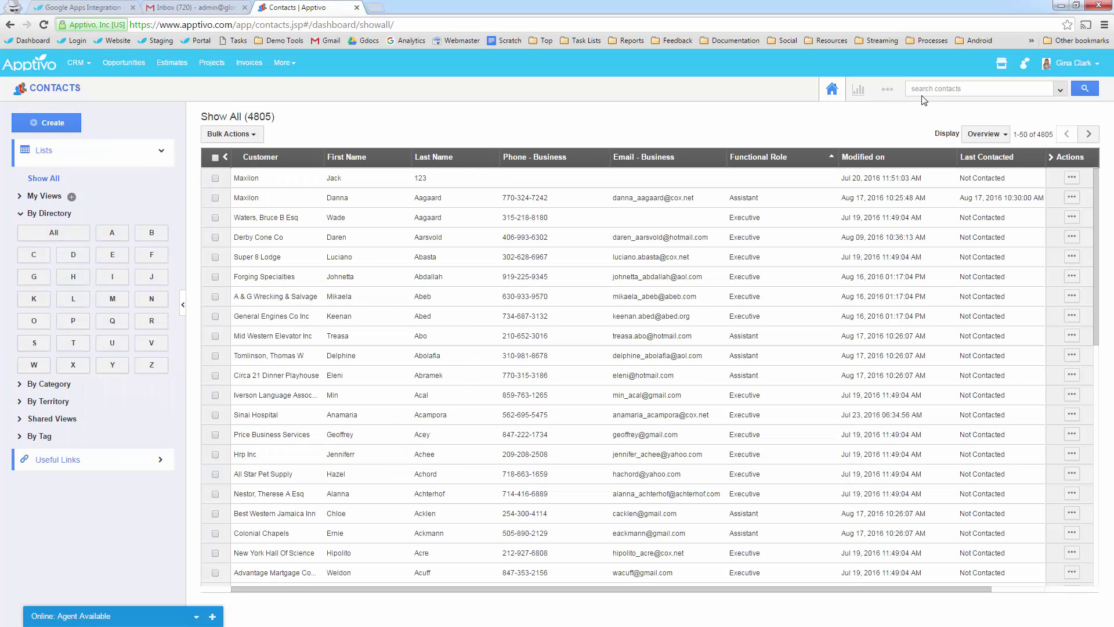
click(888, 94)
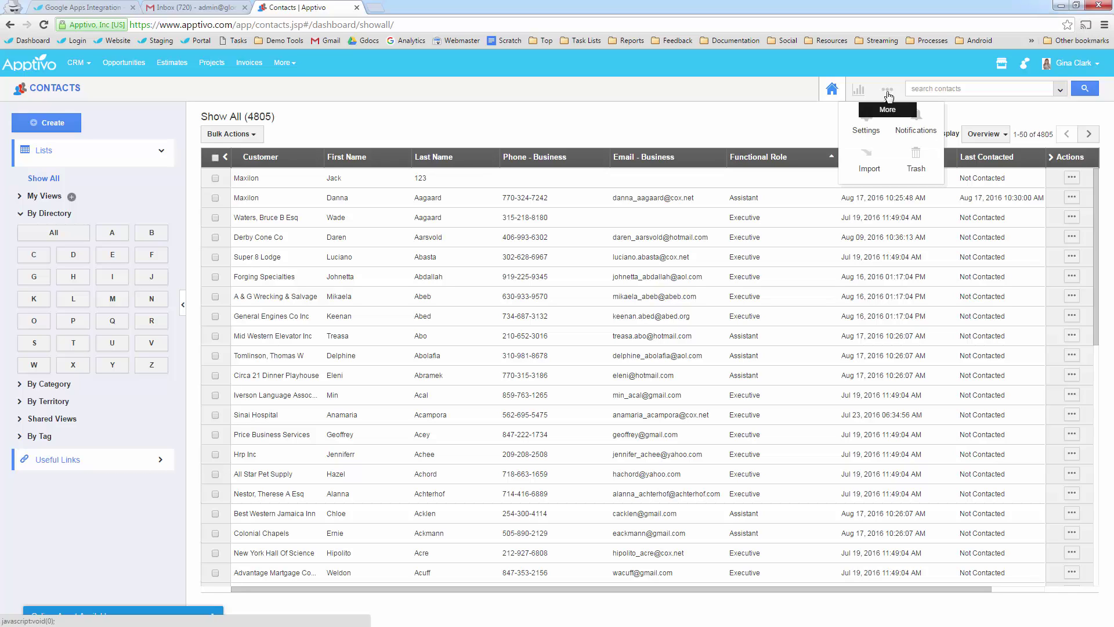
click(868, 134)
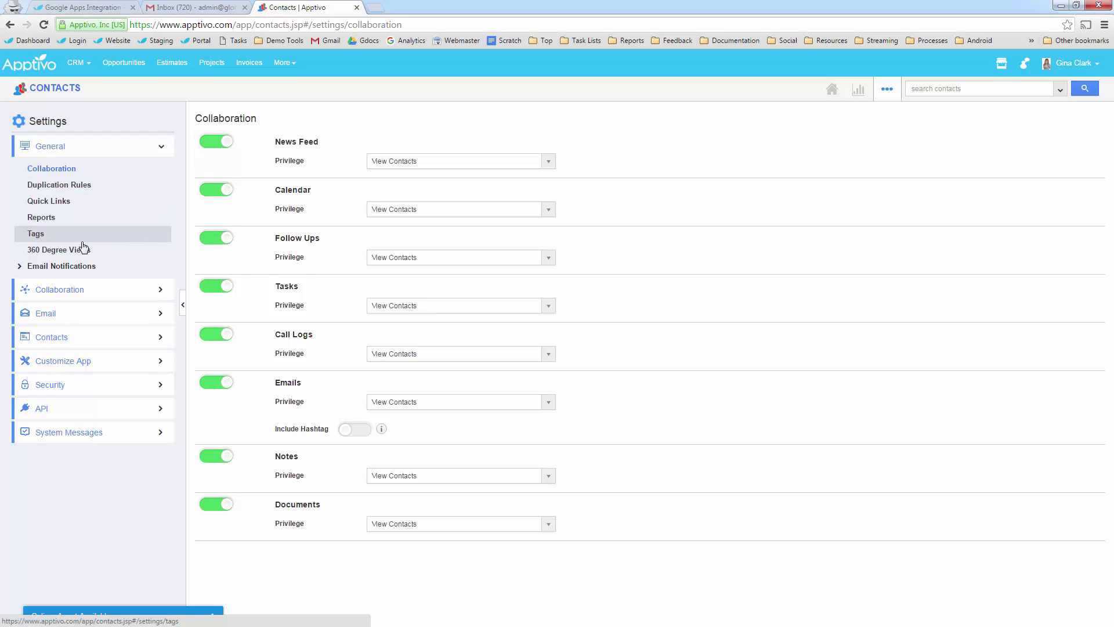
In the Contacts Google Apps Integration settings, enable Sync Apptivo Categories as Google contact groups and update the configuration.
click(51, 341)
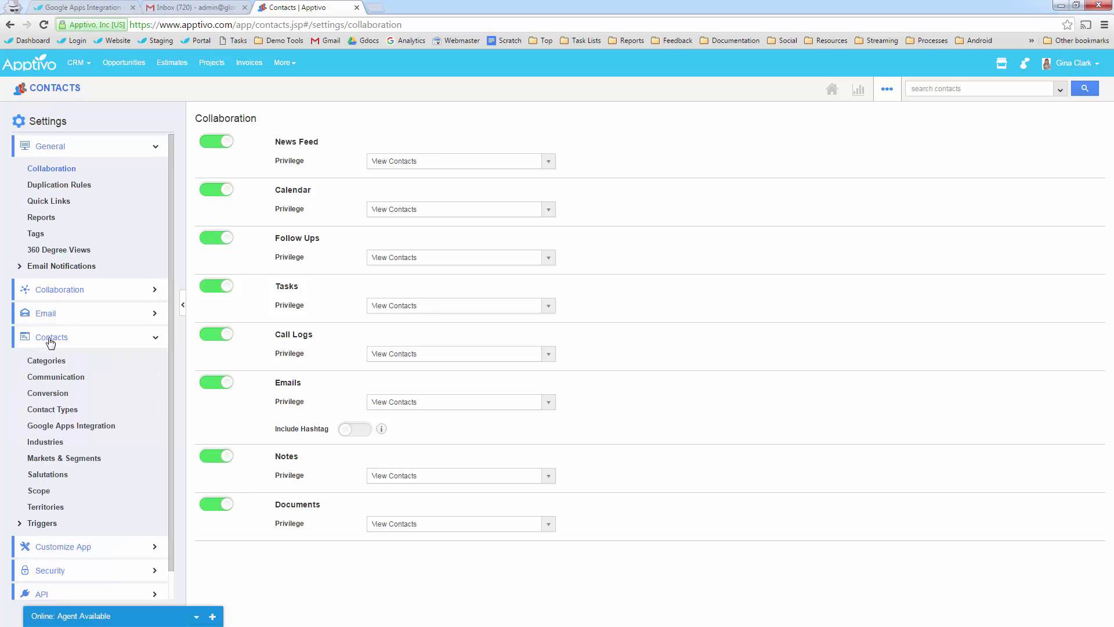
click(108, 427)
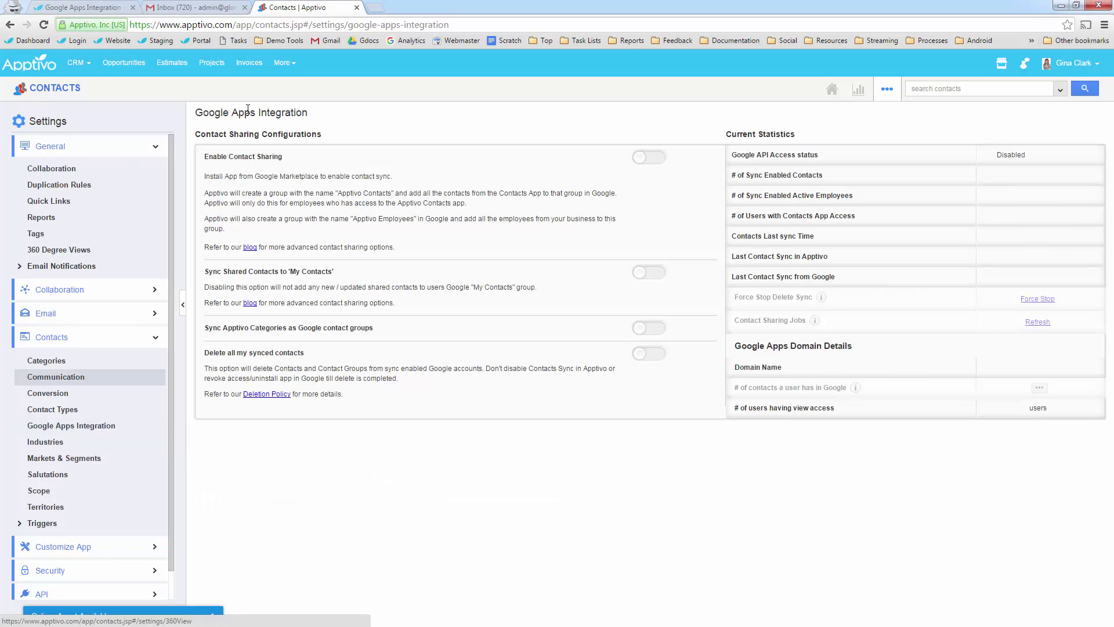
click(648, 157)
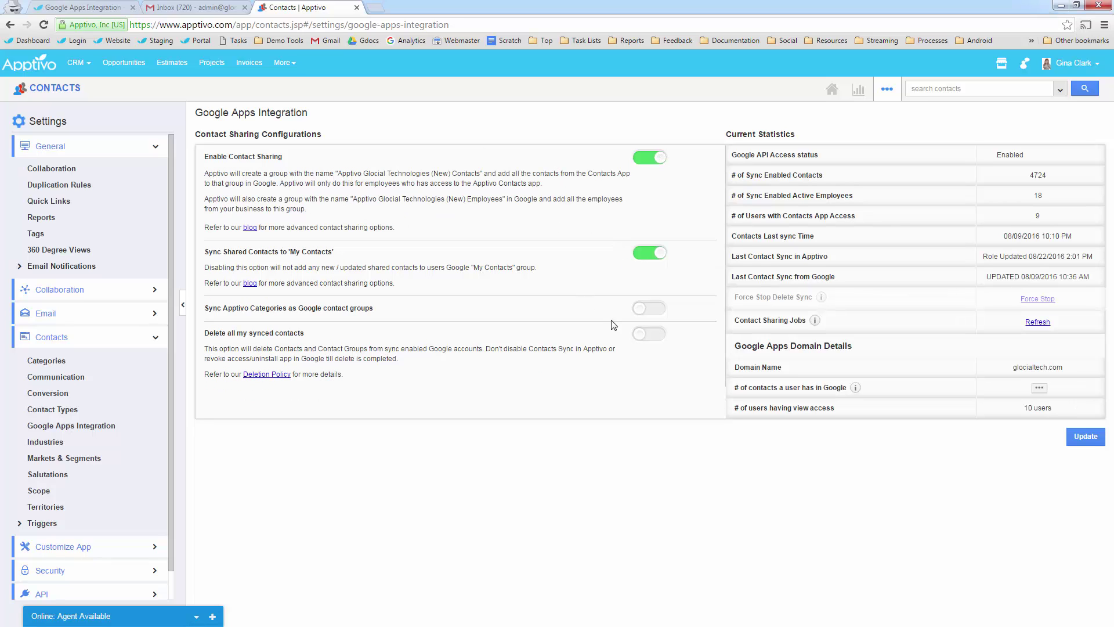
click(655, 311)
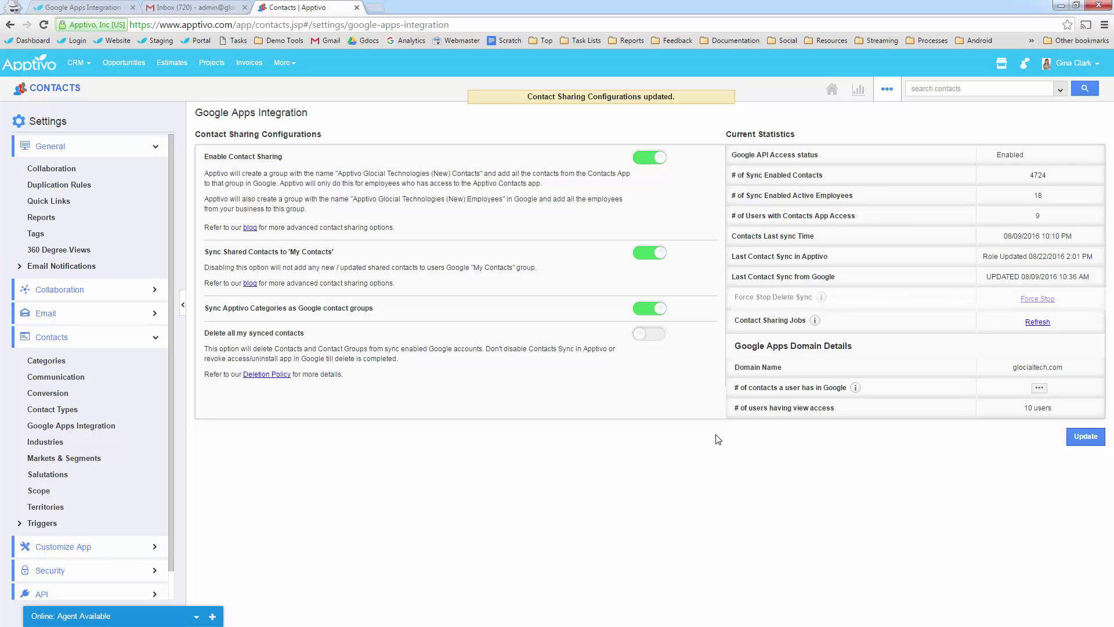
Switch to Gmail and open Google Contacts from the Google apps.
click(191, 7)
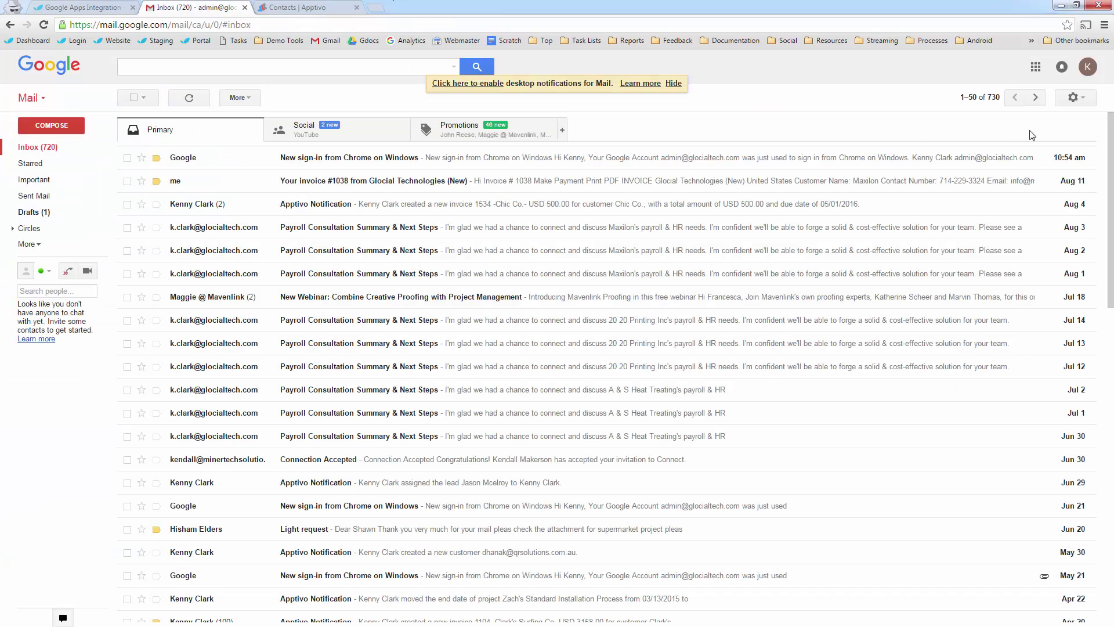
click(1034, 68)
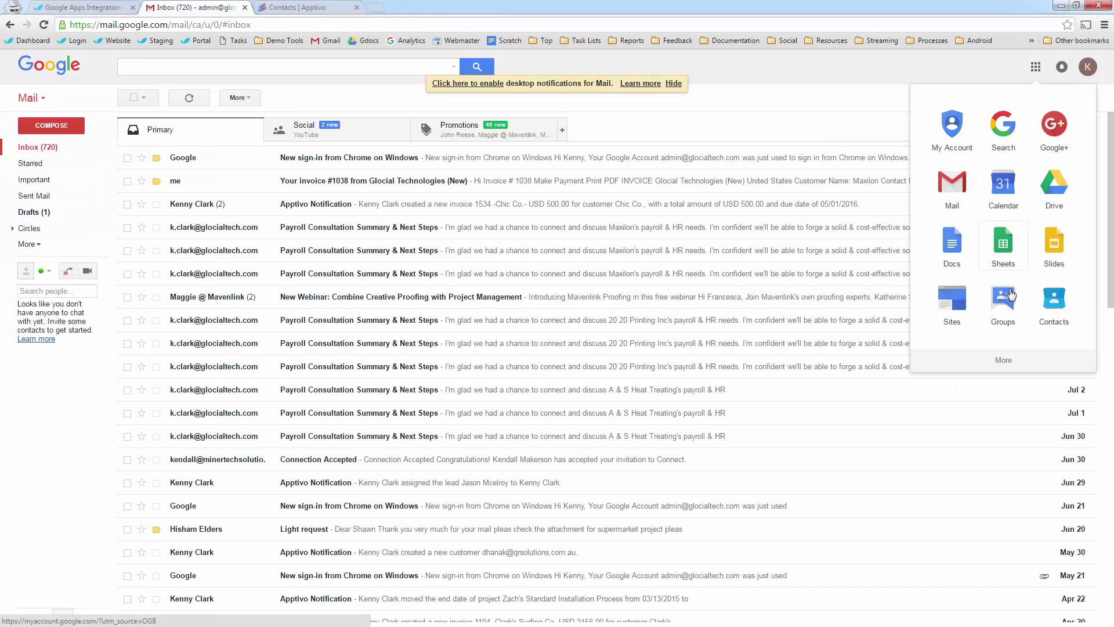
click(1054, 296)
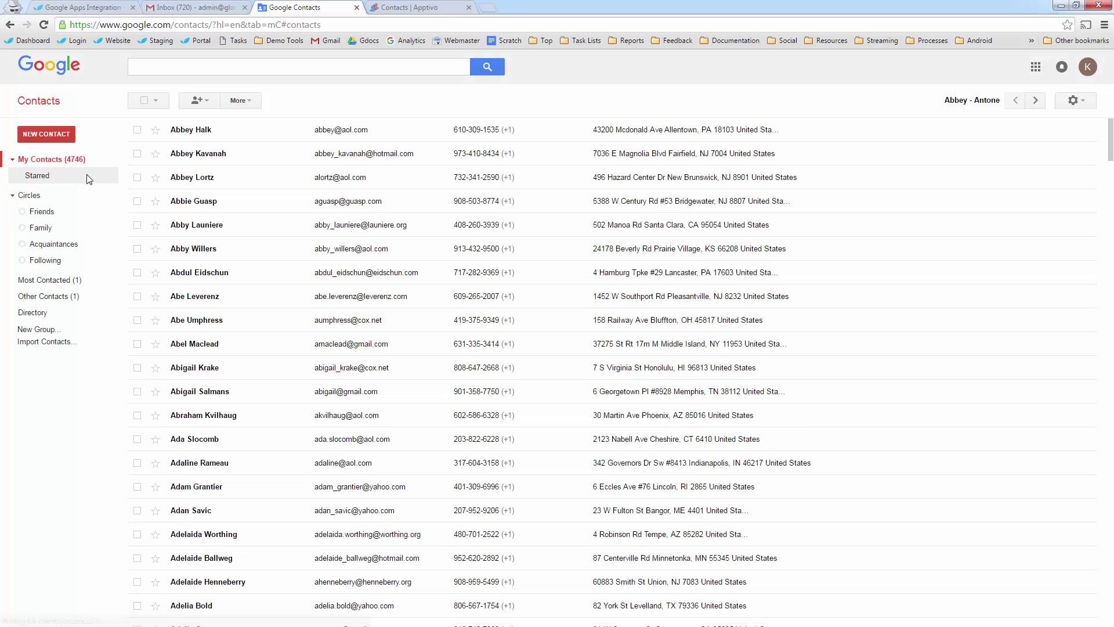
Reload Google Contacts and view the Apptivo Glocial Technologies Employees and Contacts groups under My Contacts.
click(87, 211)
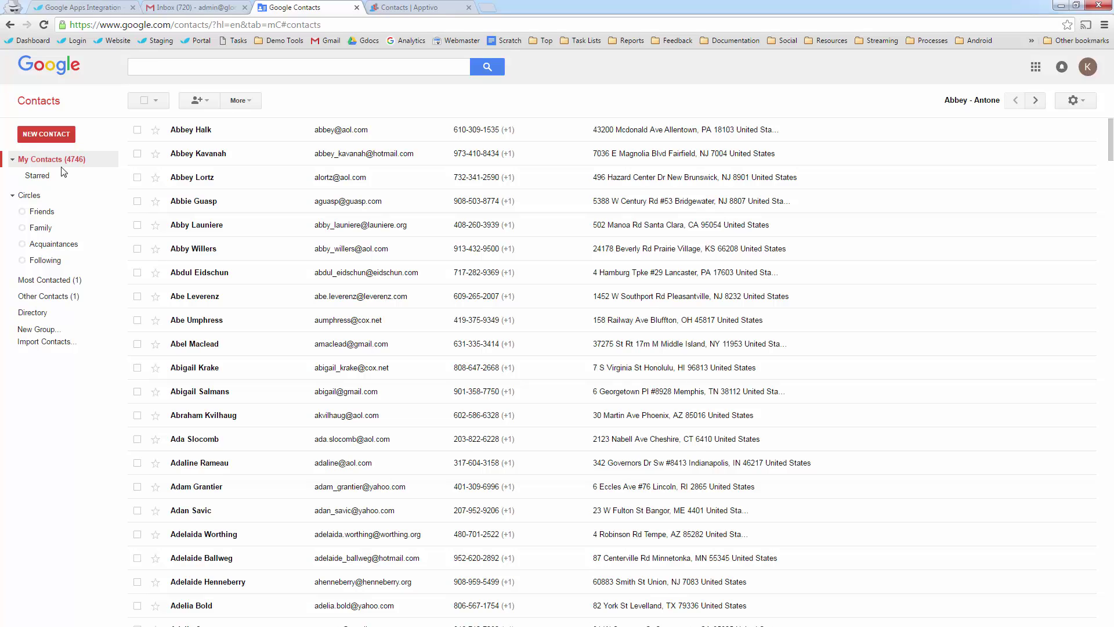
key(F5)
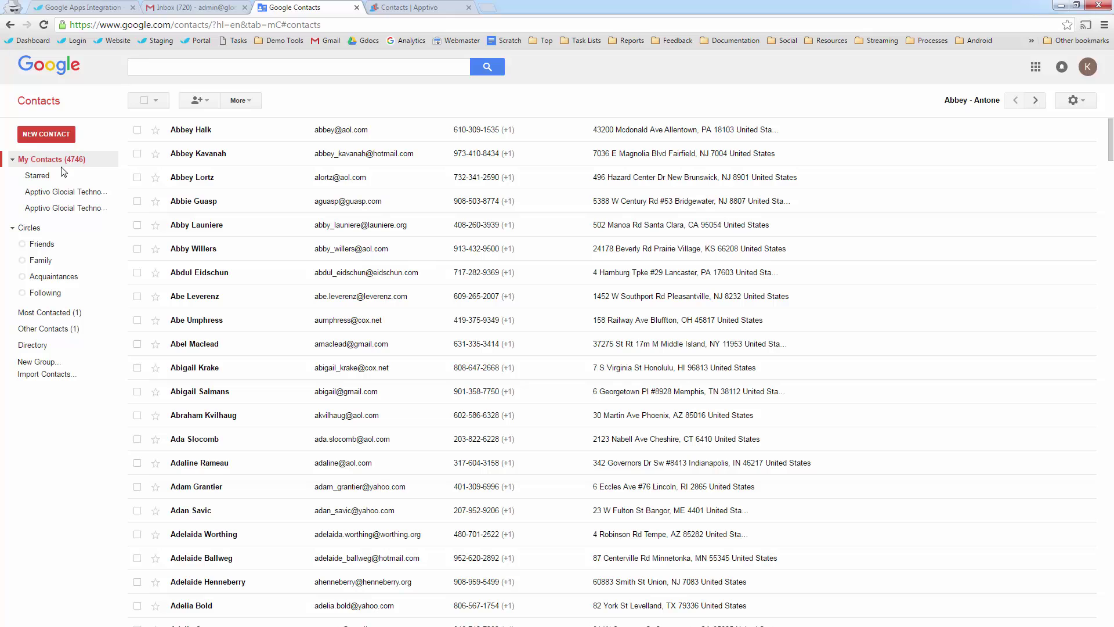
click(73, 192)
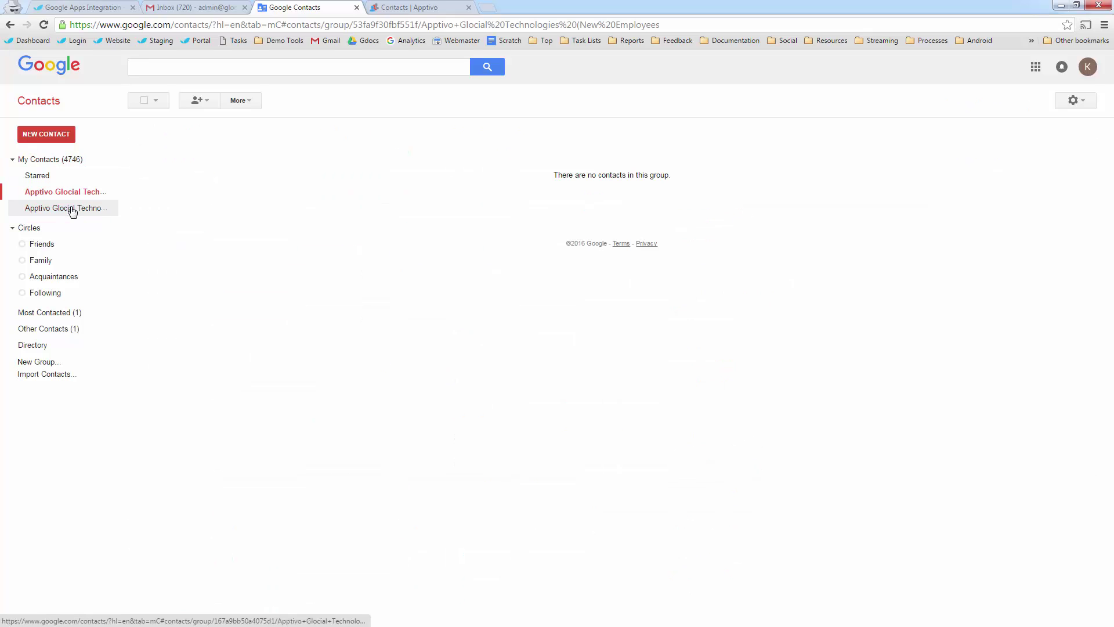
click(77, 215)
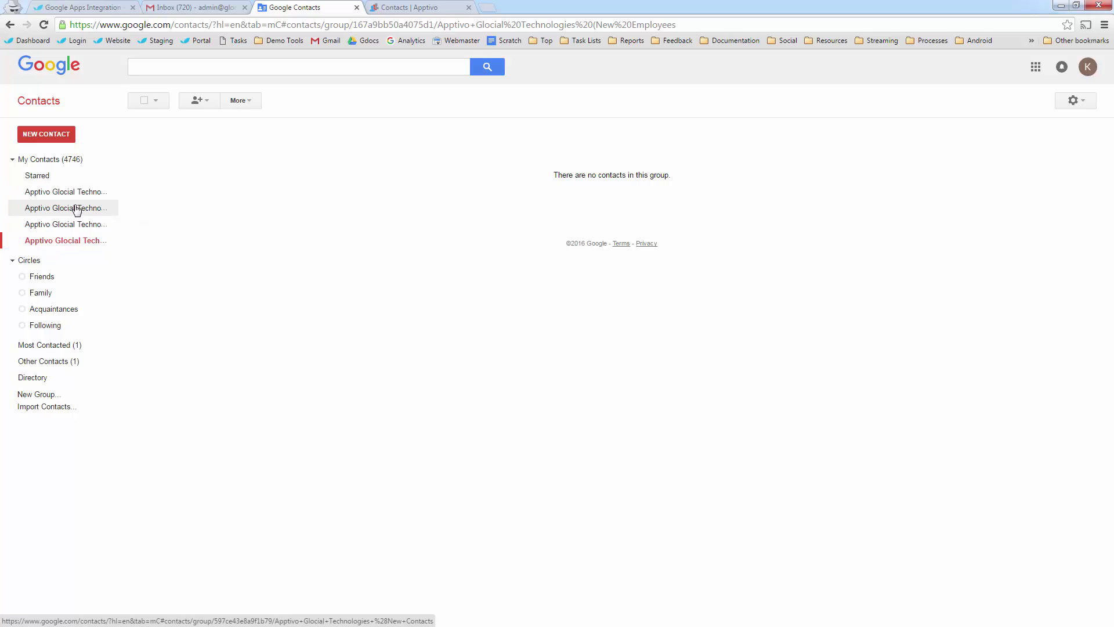
click(78, 212)
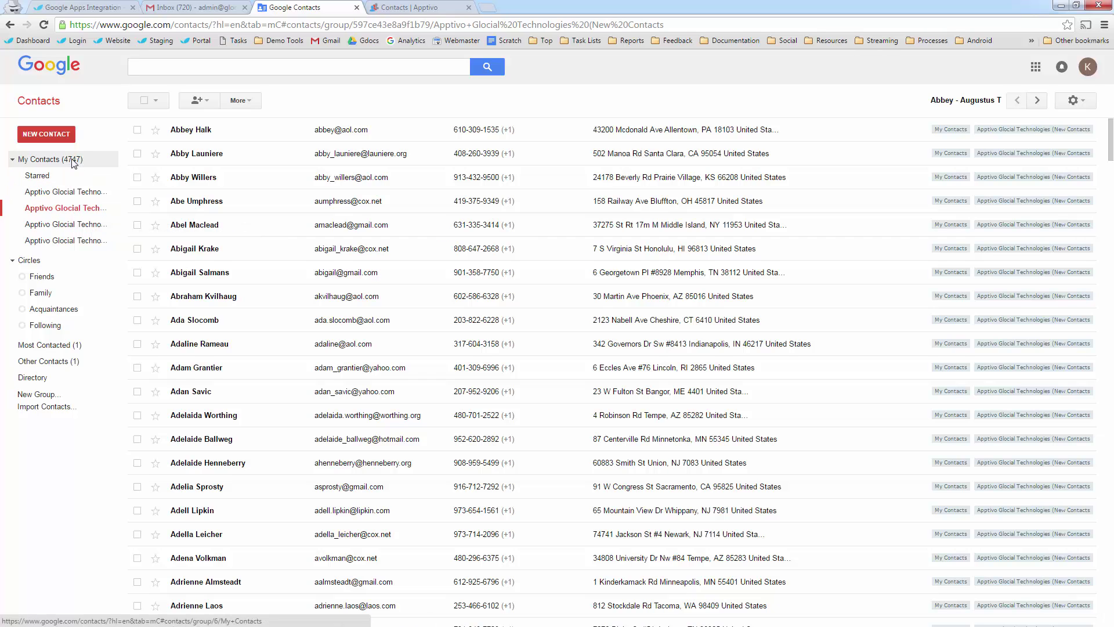
Select all listed contacts in My Contacts and view the groups they can be assigned to, without assigning any.
click(144, 101)
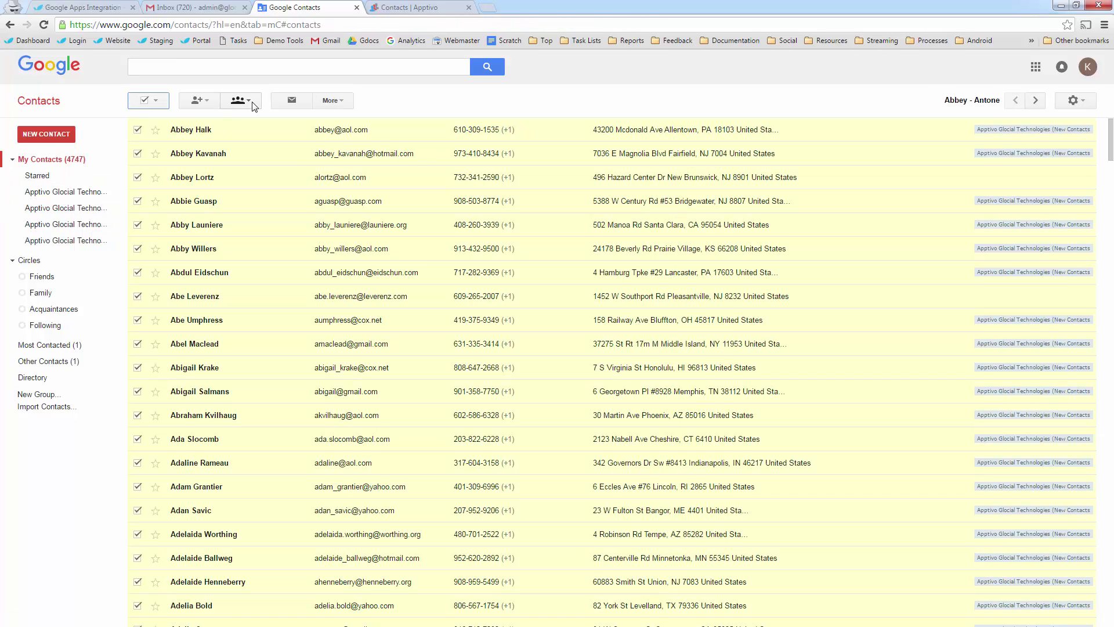
click(239, 100)
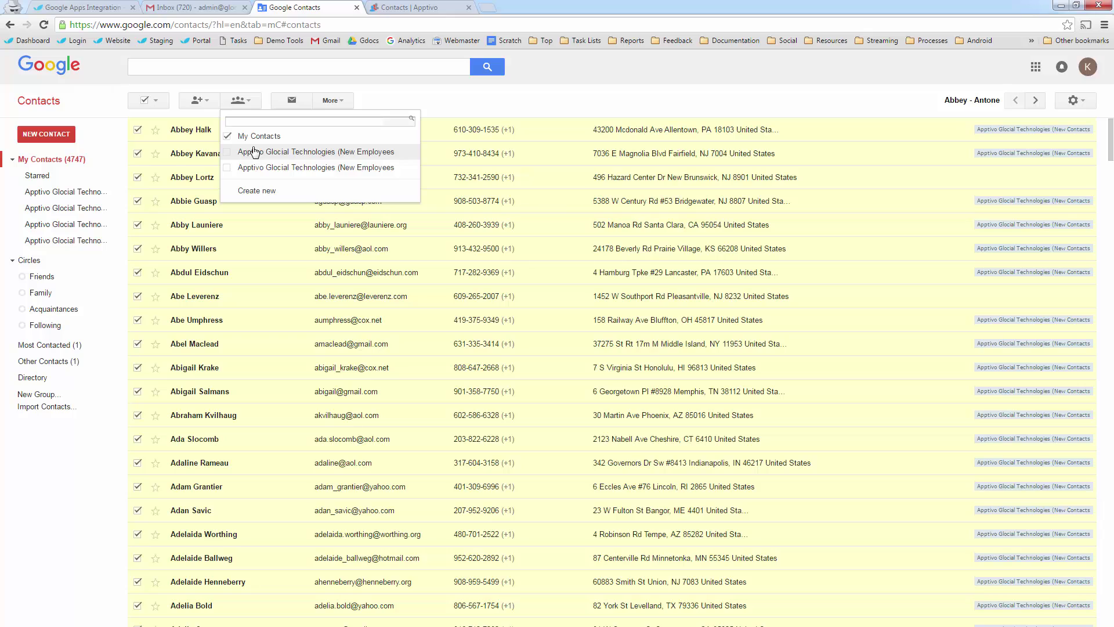
click(55, 470)
right_click(55, 466)
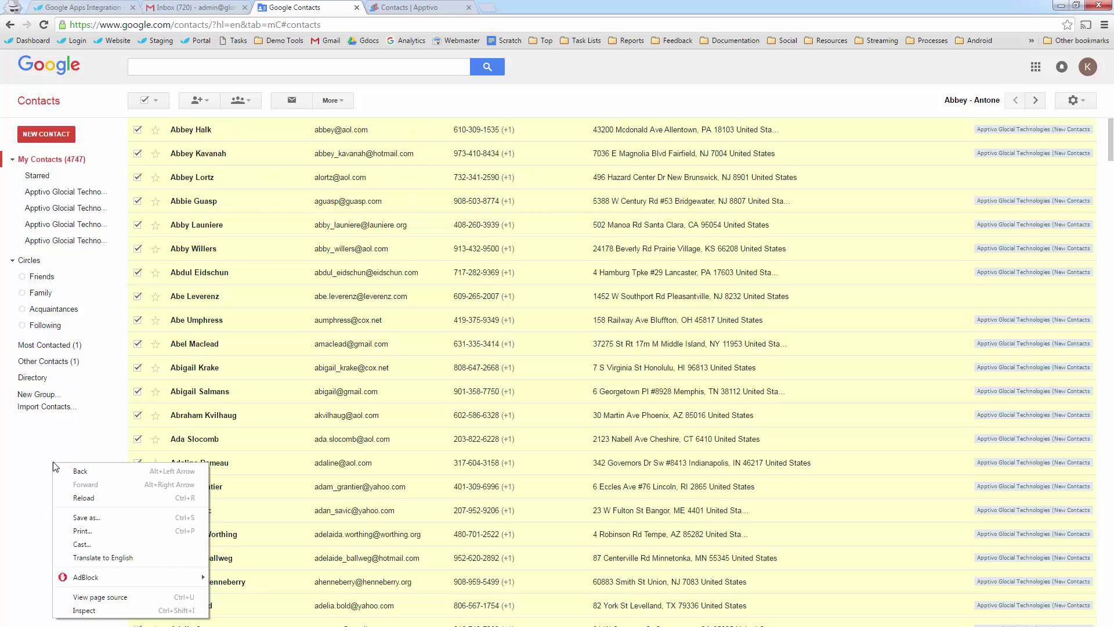
click(49, 486)
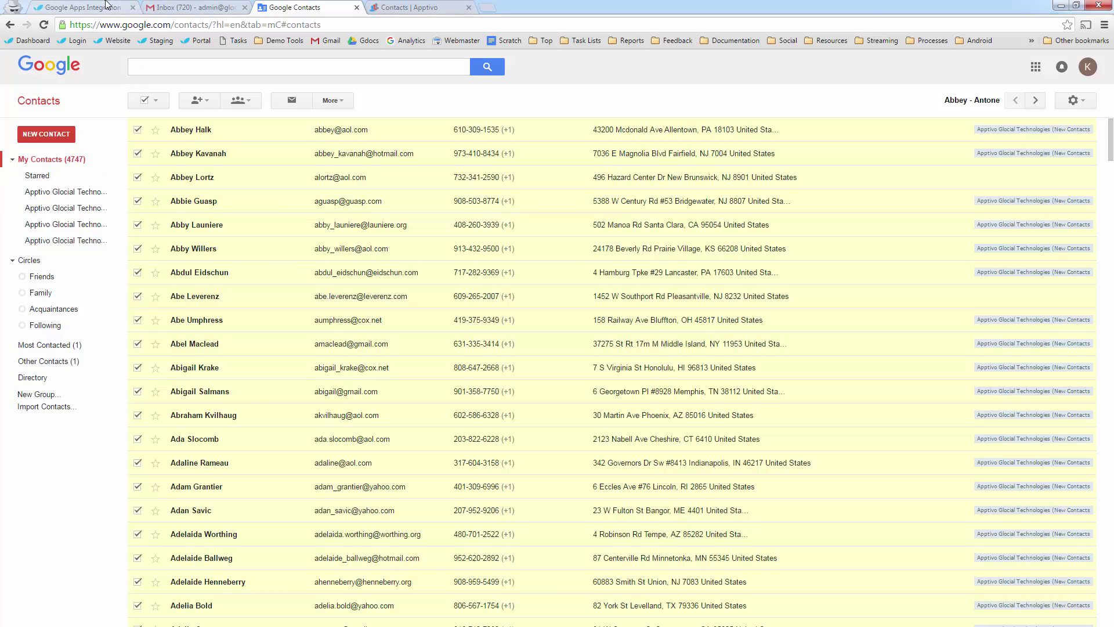
Switch back to Apptivo and open the Employees app from Human Resources.
click(389, 6)
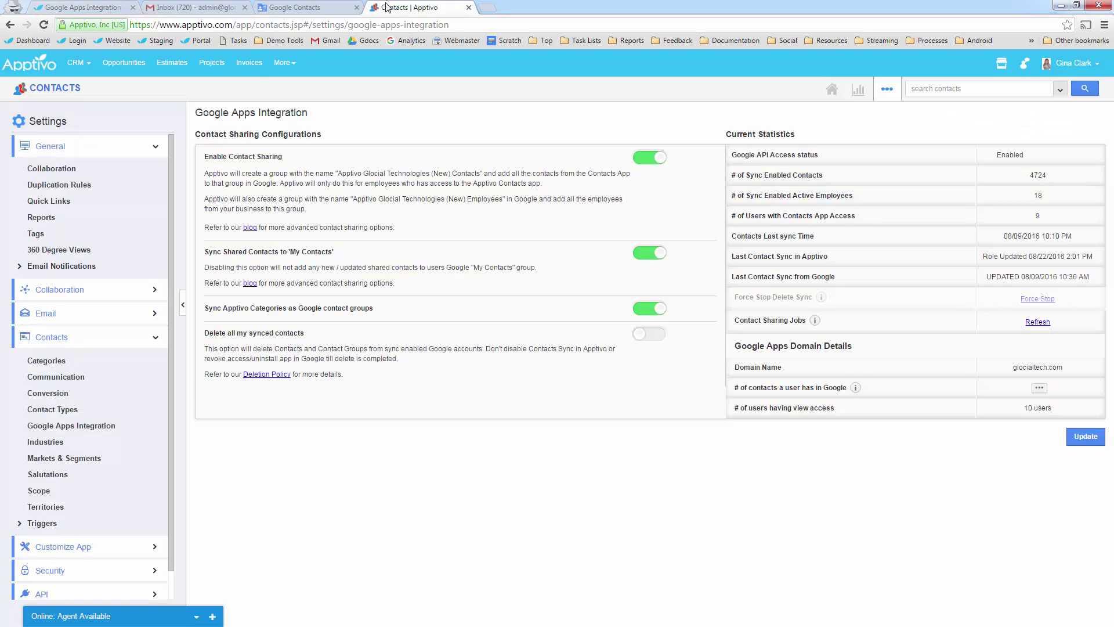
click(288, 65)
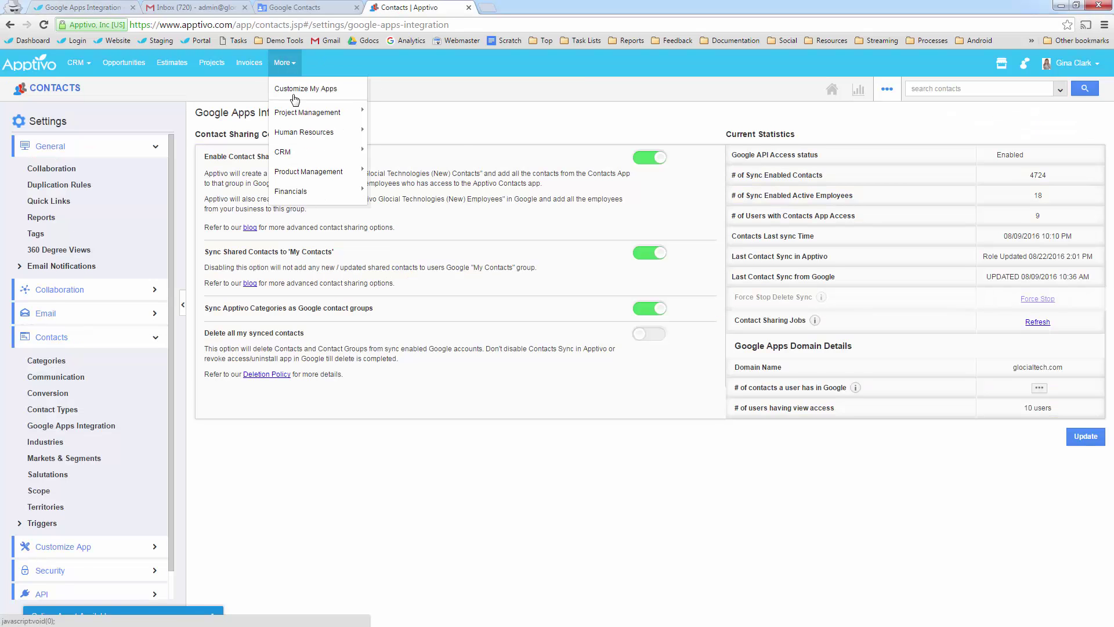
mouse_move(325, 132)
click(400, 137)
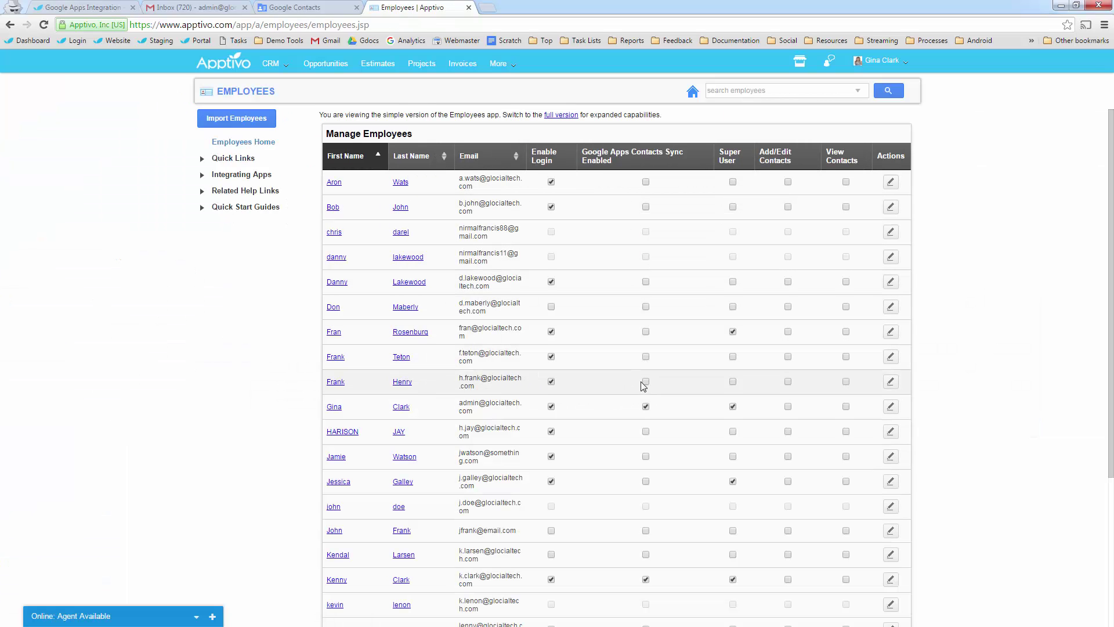
Enable Google Apps Contacts Sync for the fifth employee in the Manage Employees list.
scroll(641, 385, down, 1)
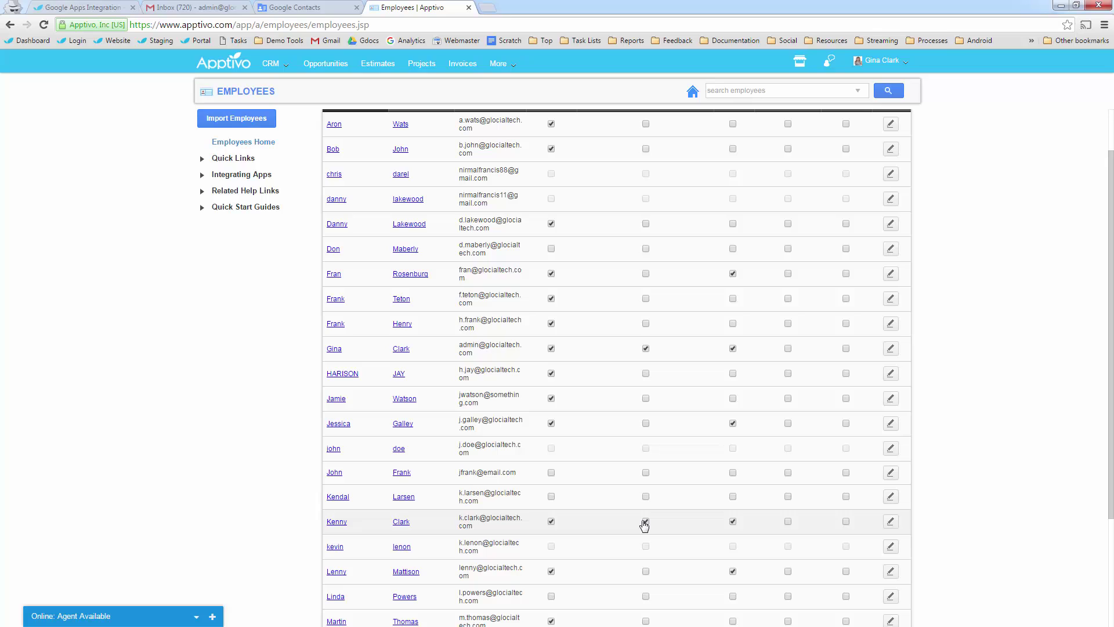
scroll(646, 516, up, 1)
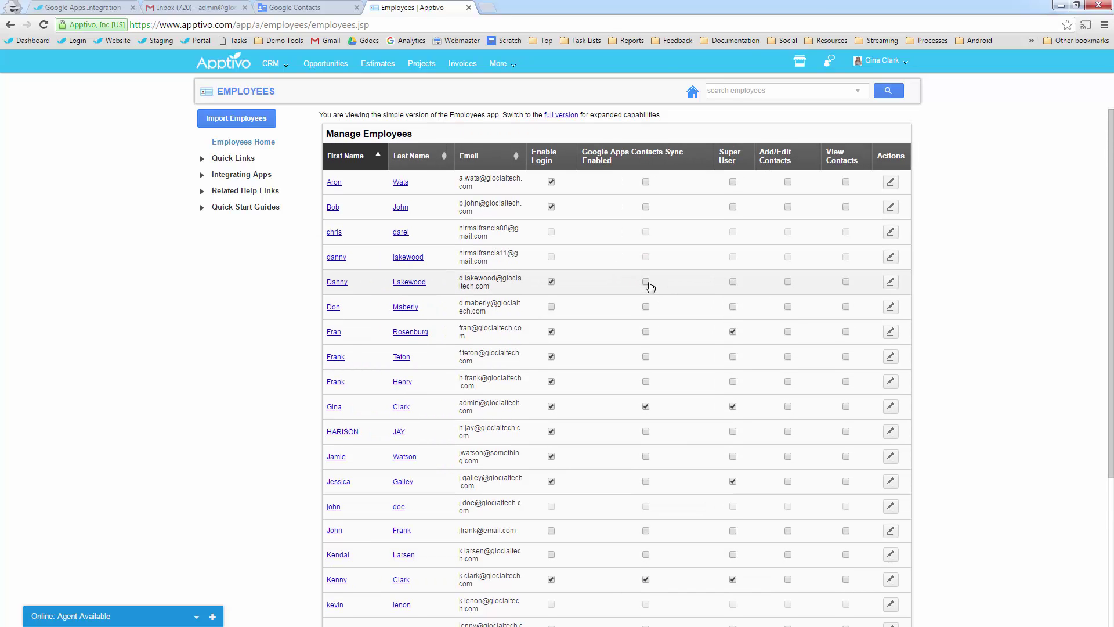
click(646, 282)
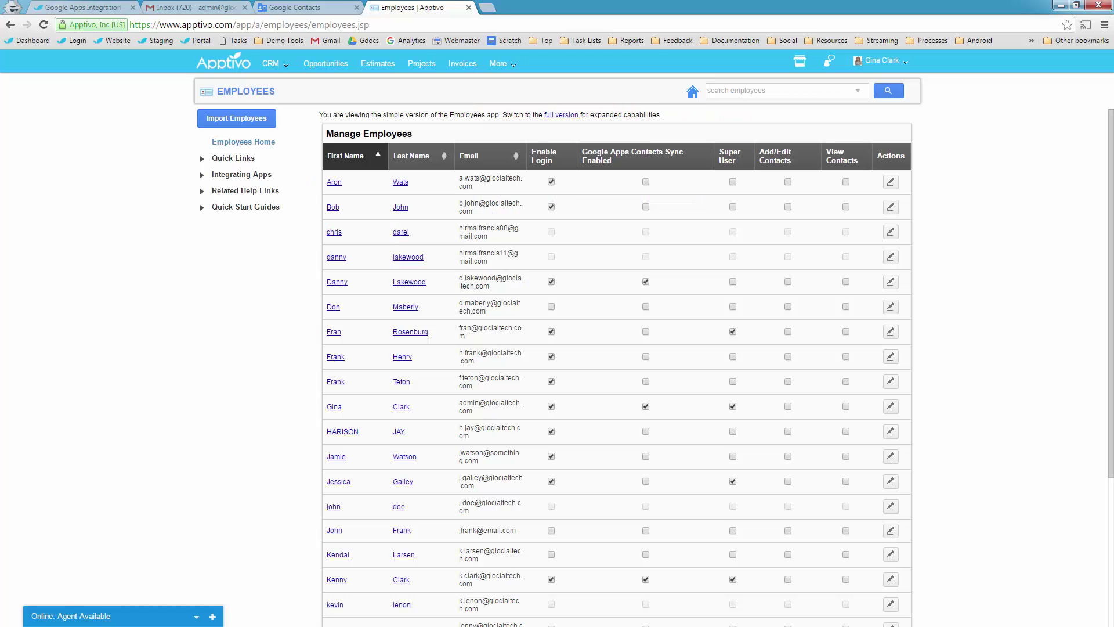
Open the online agent chat request form.
click(93, 618)
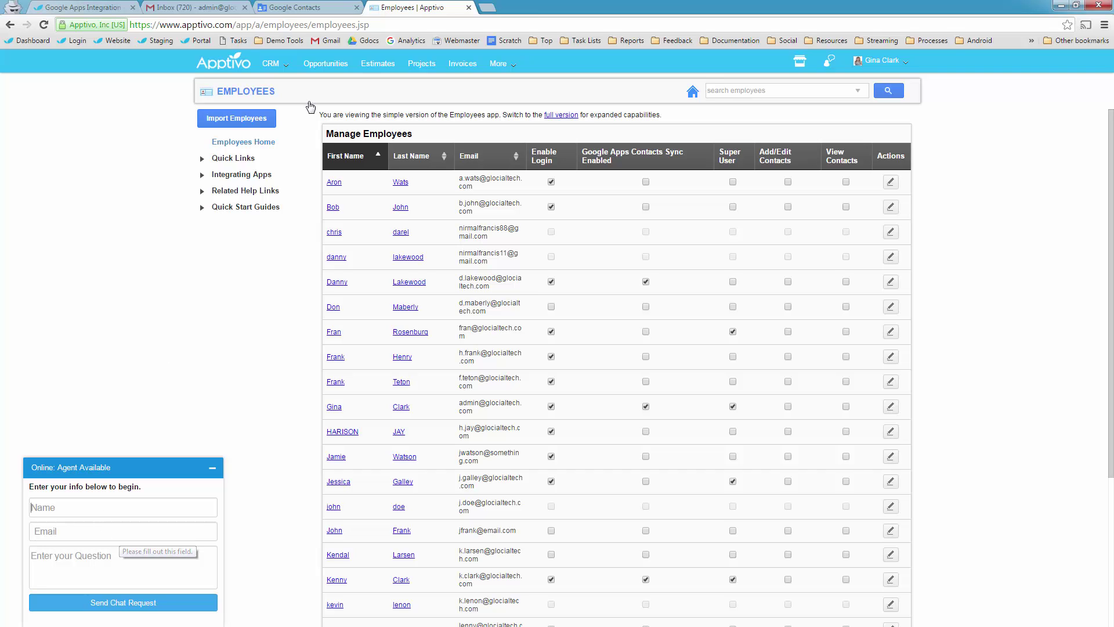
Switch to Apptivo's Google Apps Integration web page, look over its listed features, and open the Answers help page.
click(99, 7)
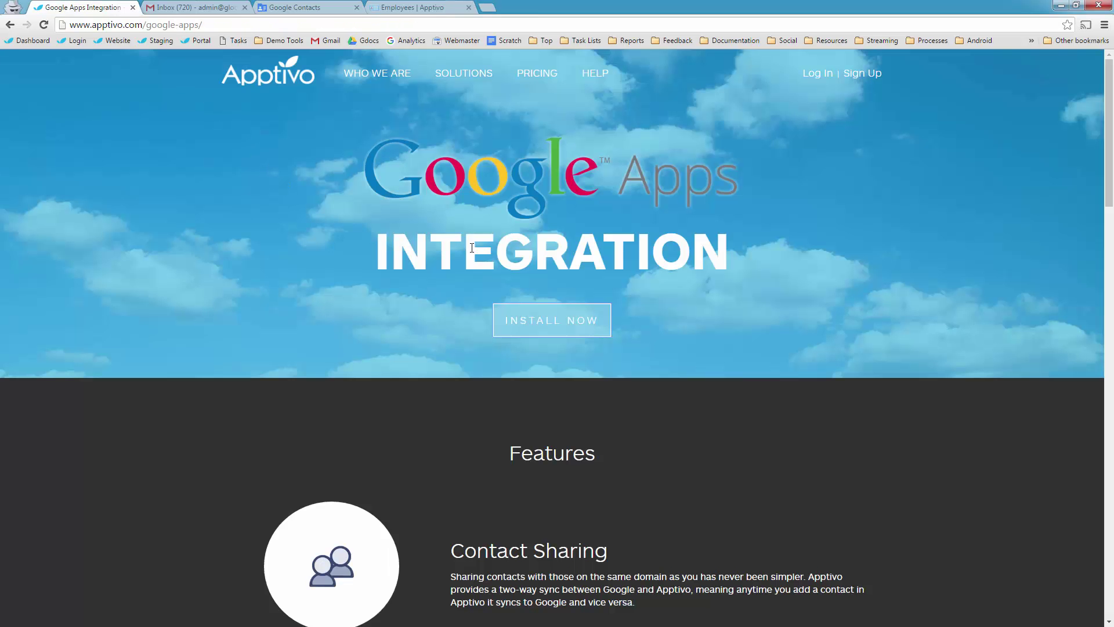
scroll(472, 248, down, 8)
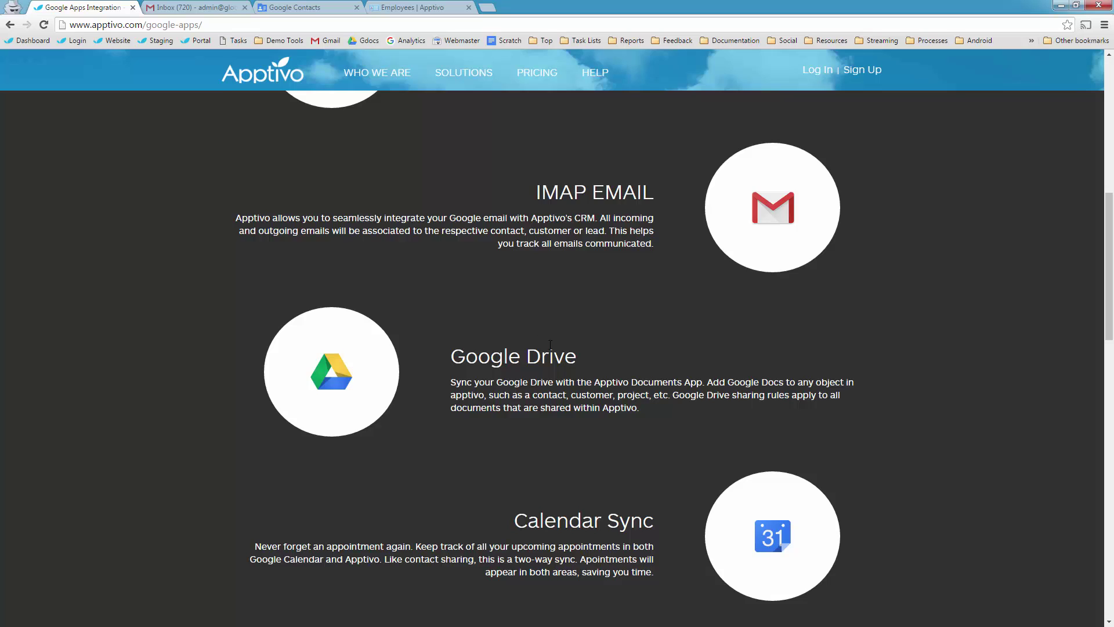
scroll(550, 345, up, 8)
mouse_move(596, 69)
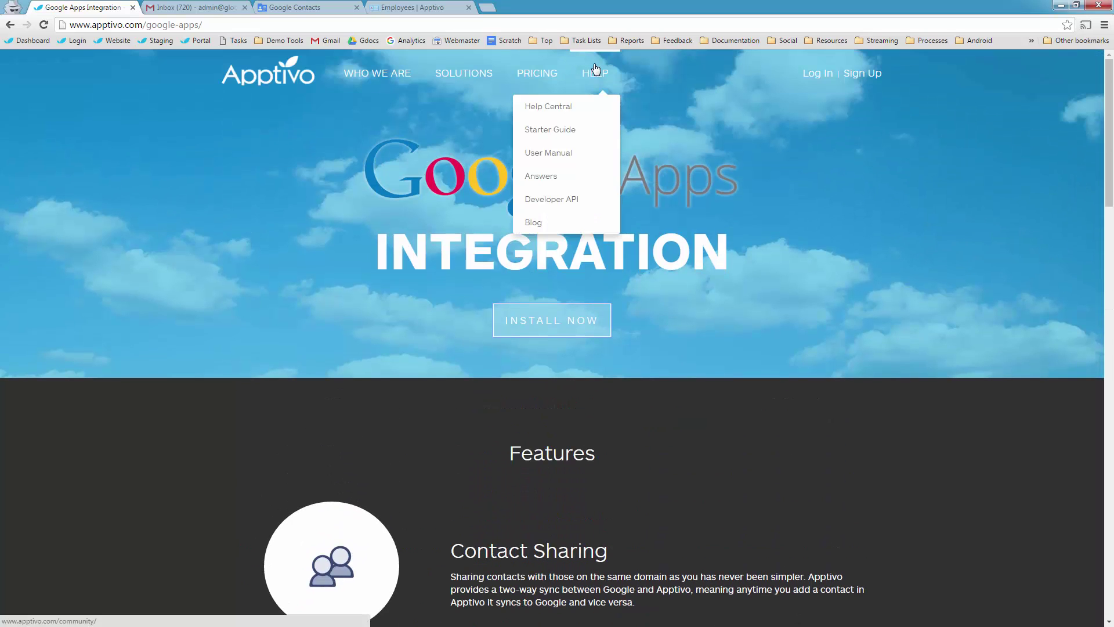
click(551, 185)
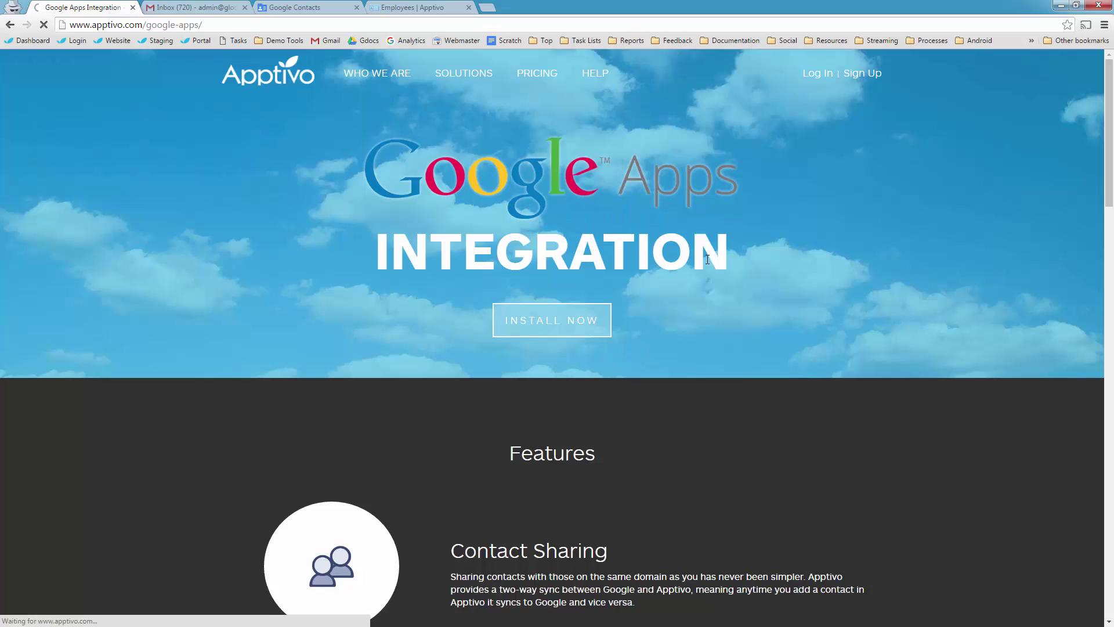